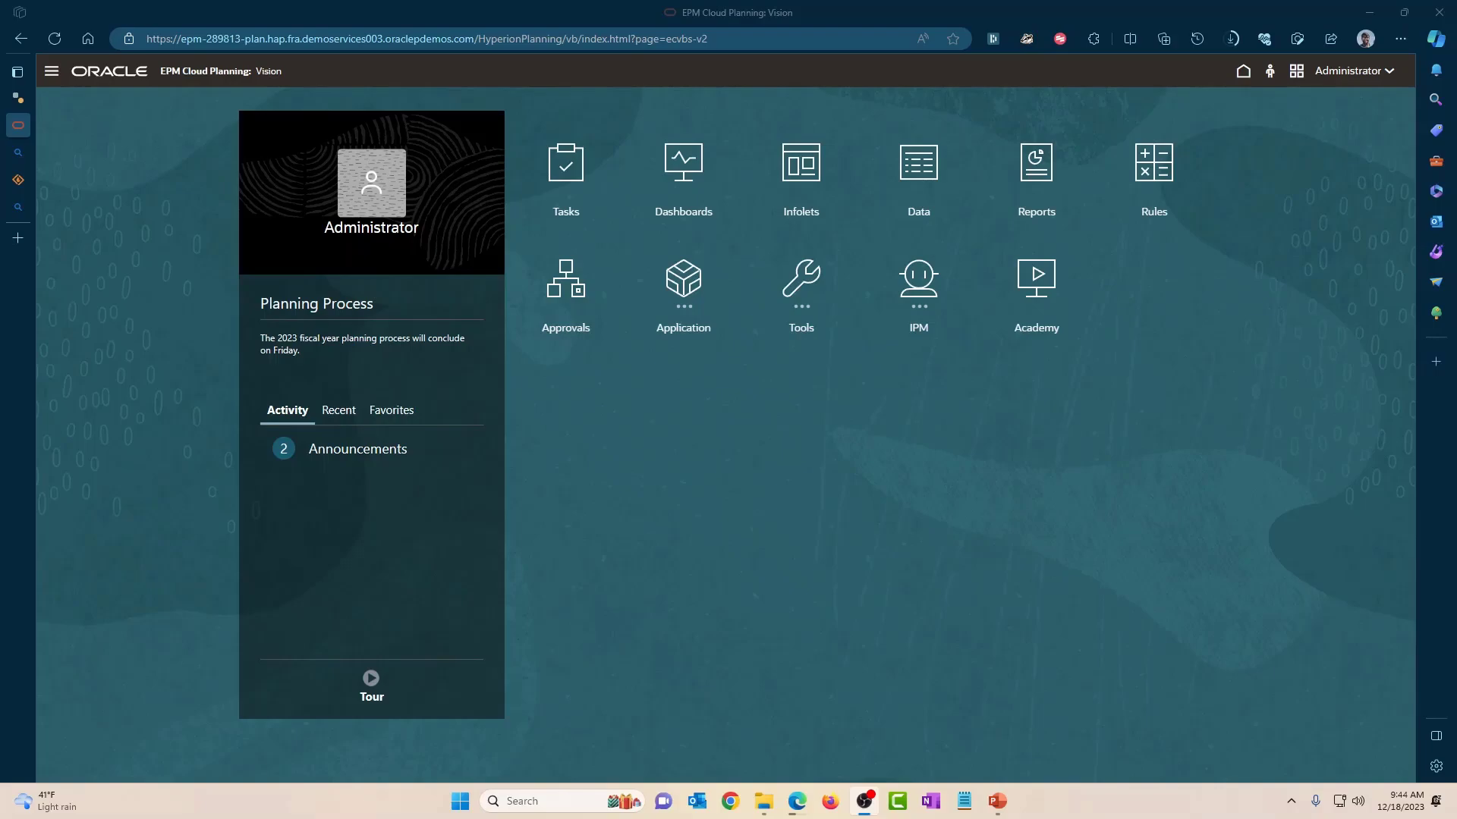
Step: Switch to the File Operations presentation in PowerPoint and review the data pipeline stages and variables on its two slides
left_click(1377, 11)
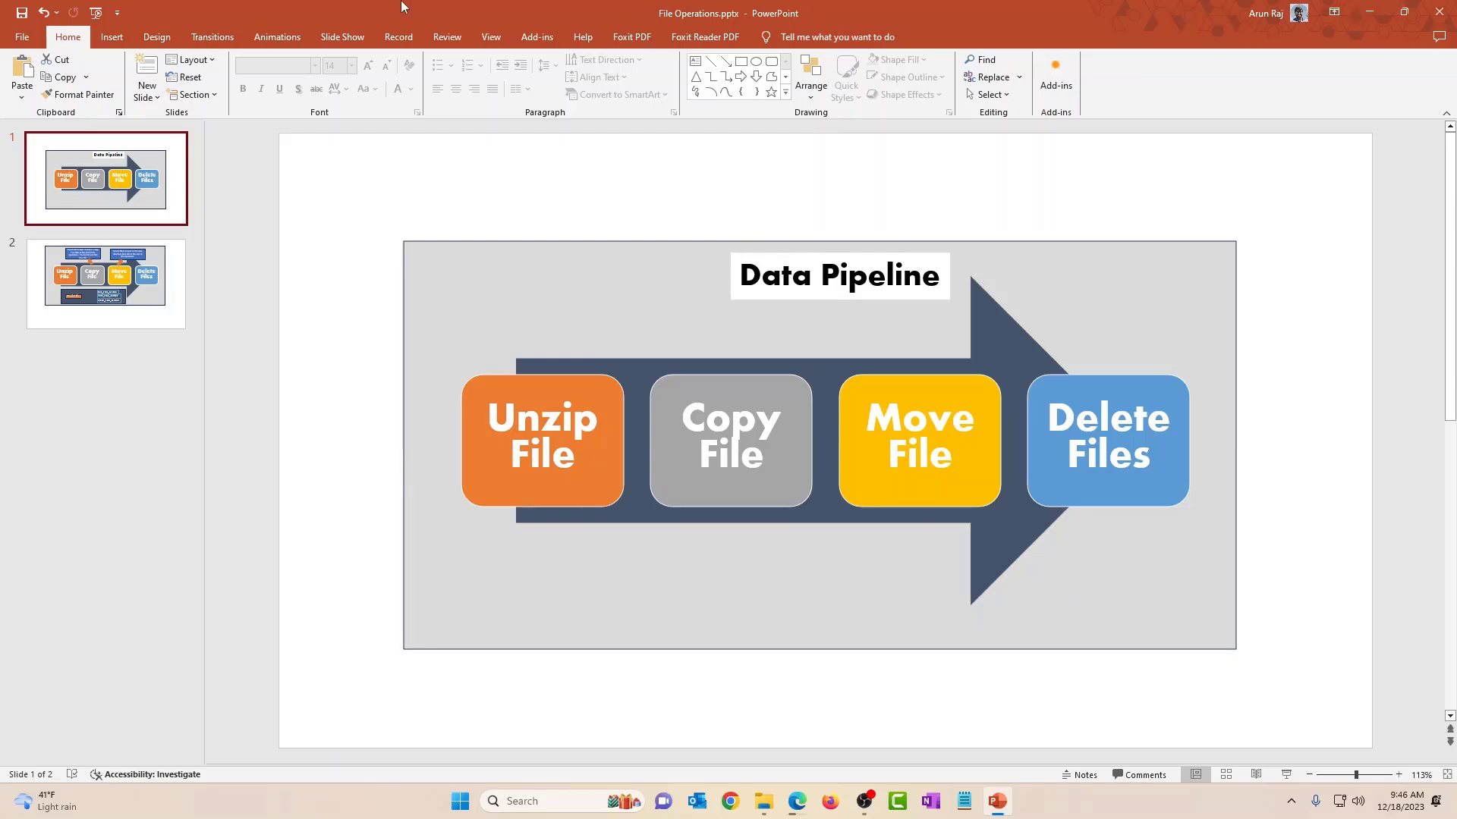
left_click(112, 307)
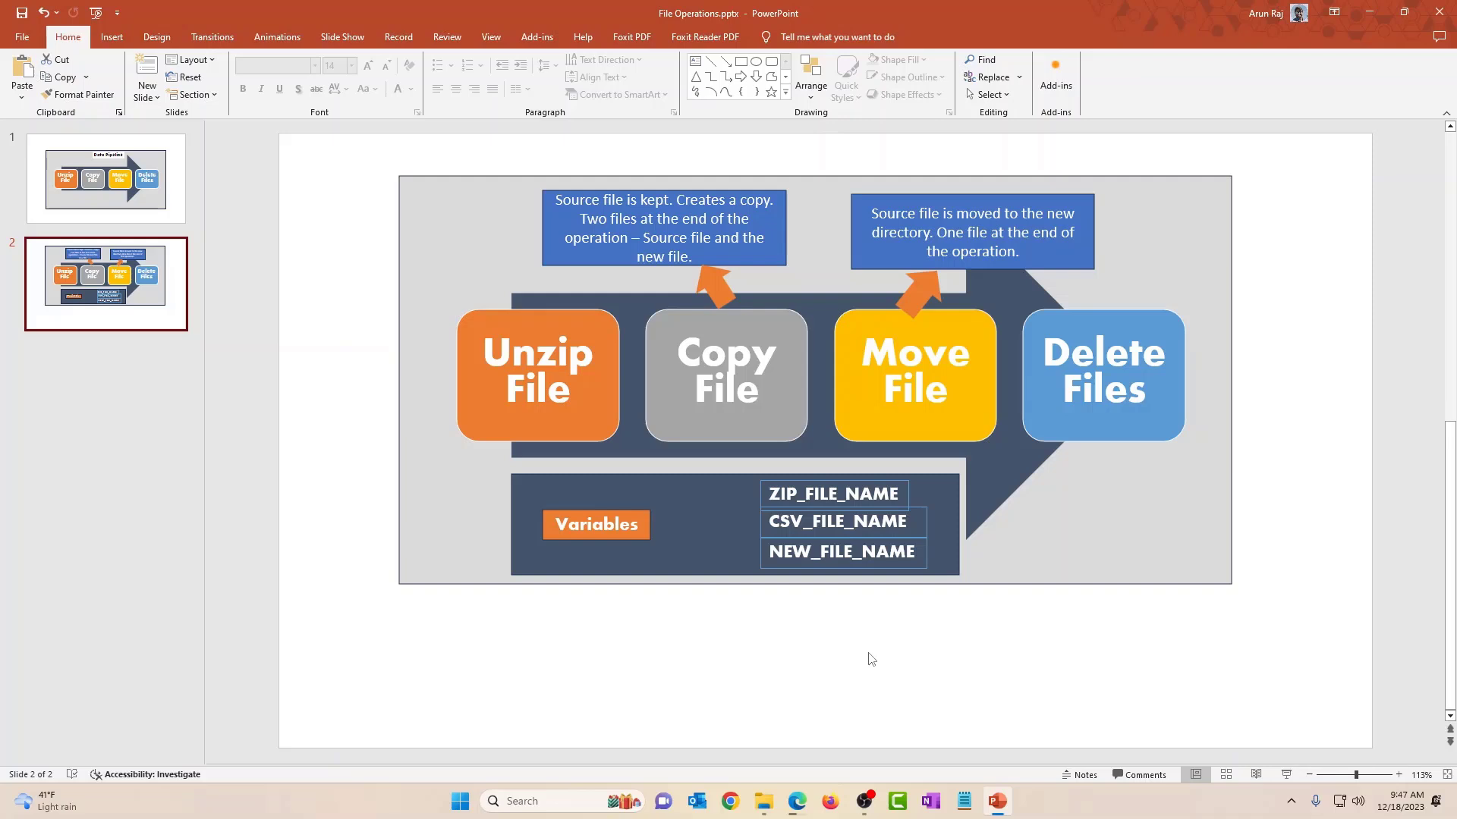
Step: Switch to the Oracle EPM Cloud Planning browser window and open the application's Data Exchange page
left_click(797, 801)
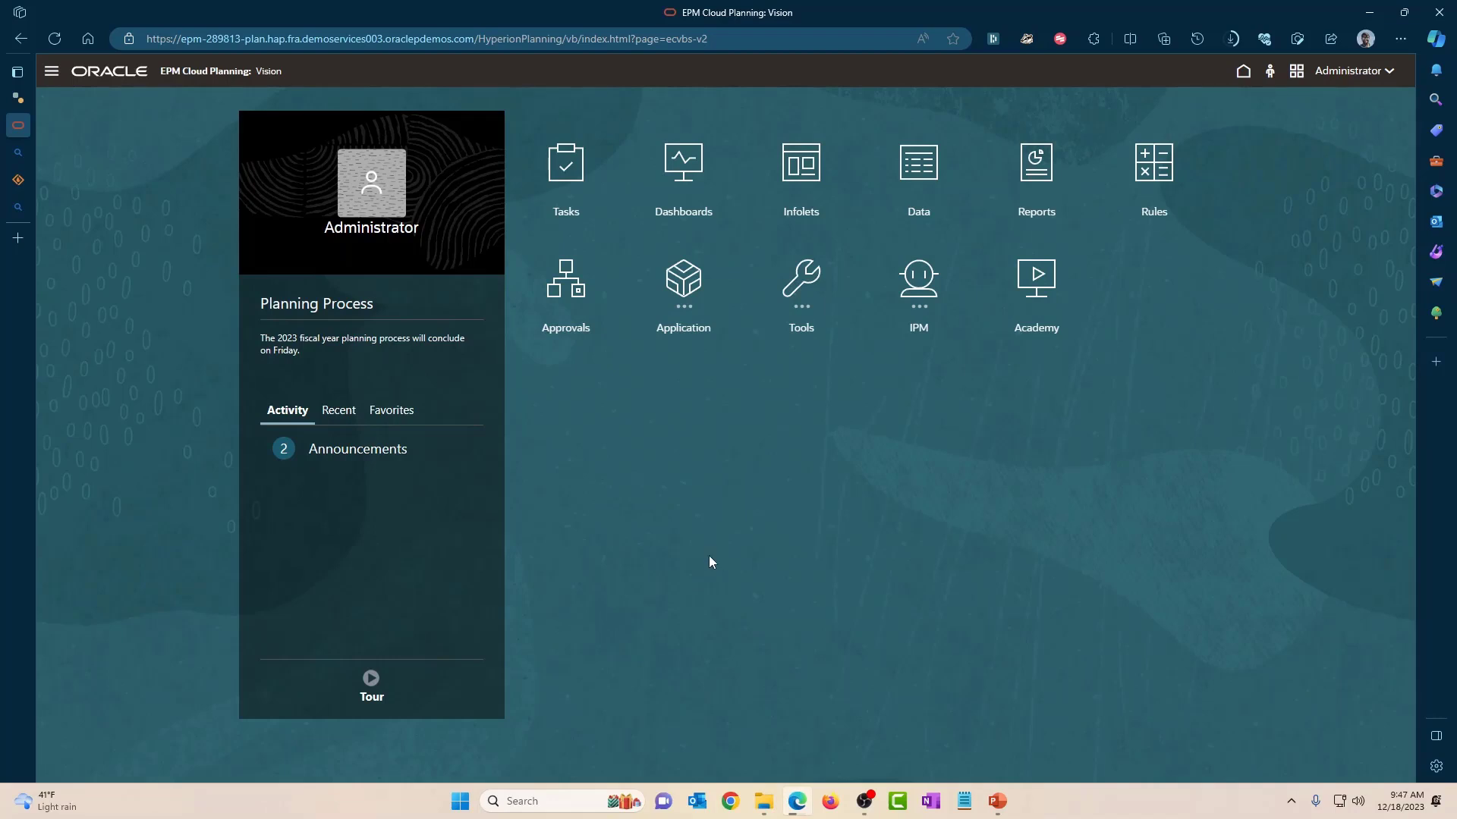
left_click(683, 281)
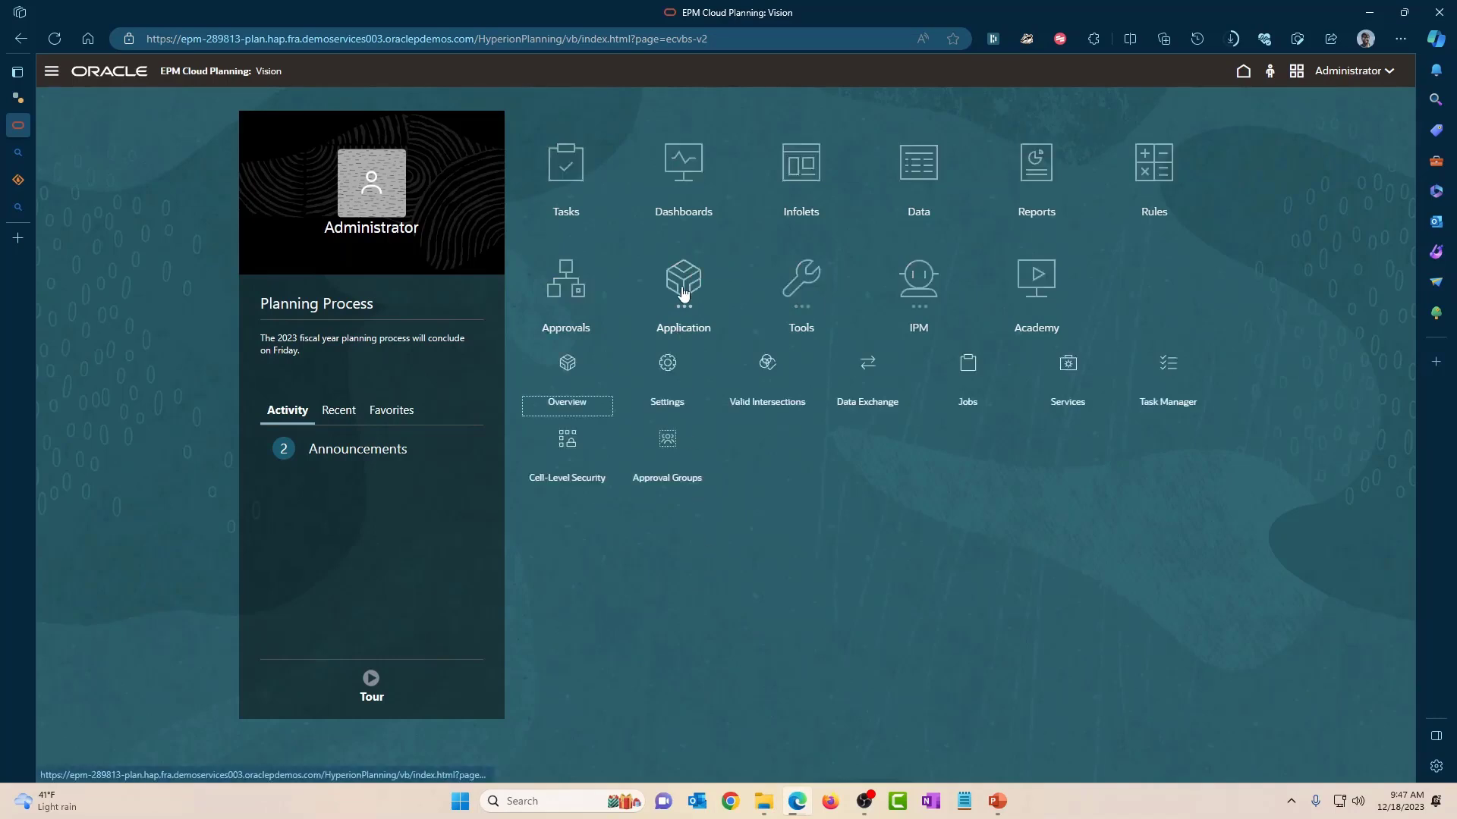
left_click(865, 370)
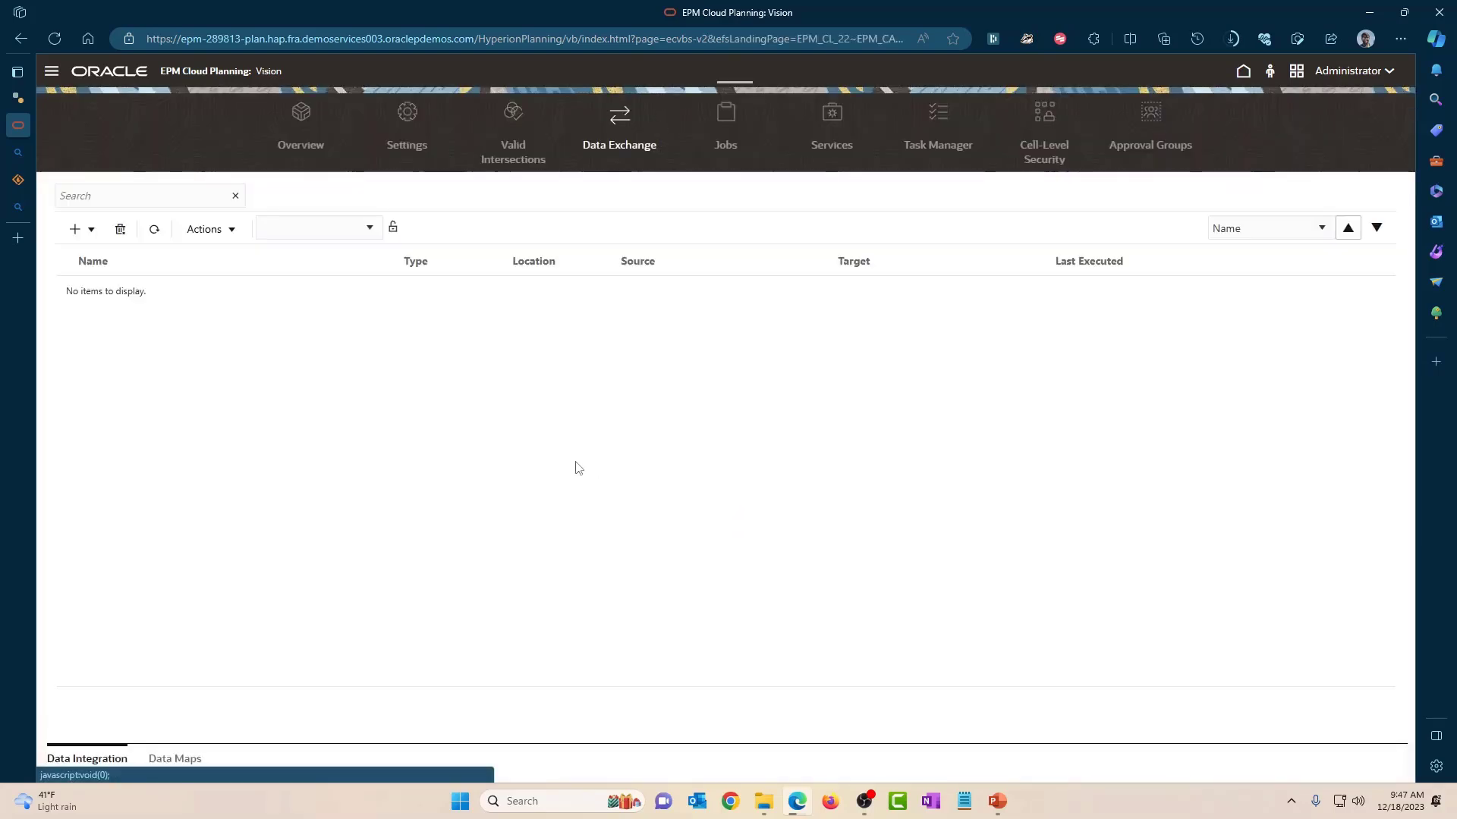
Step: Create a pipeline named File Operations with code FILEOPEX, and save the details to continue to its variables
left_click(82, 229)
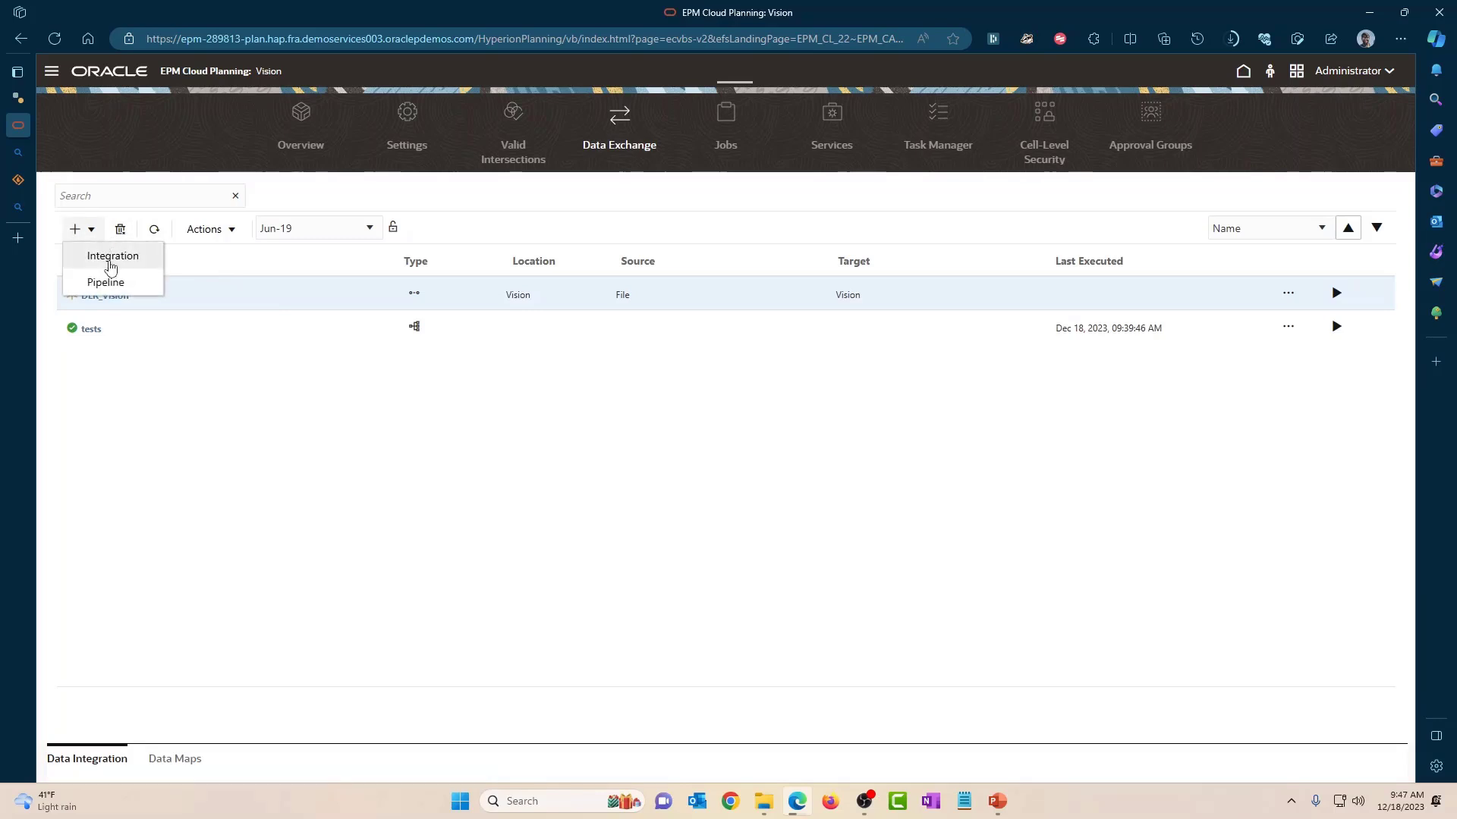
left_click(107, 283)
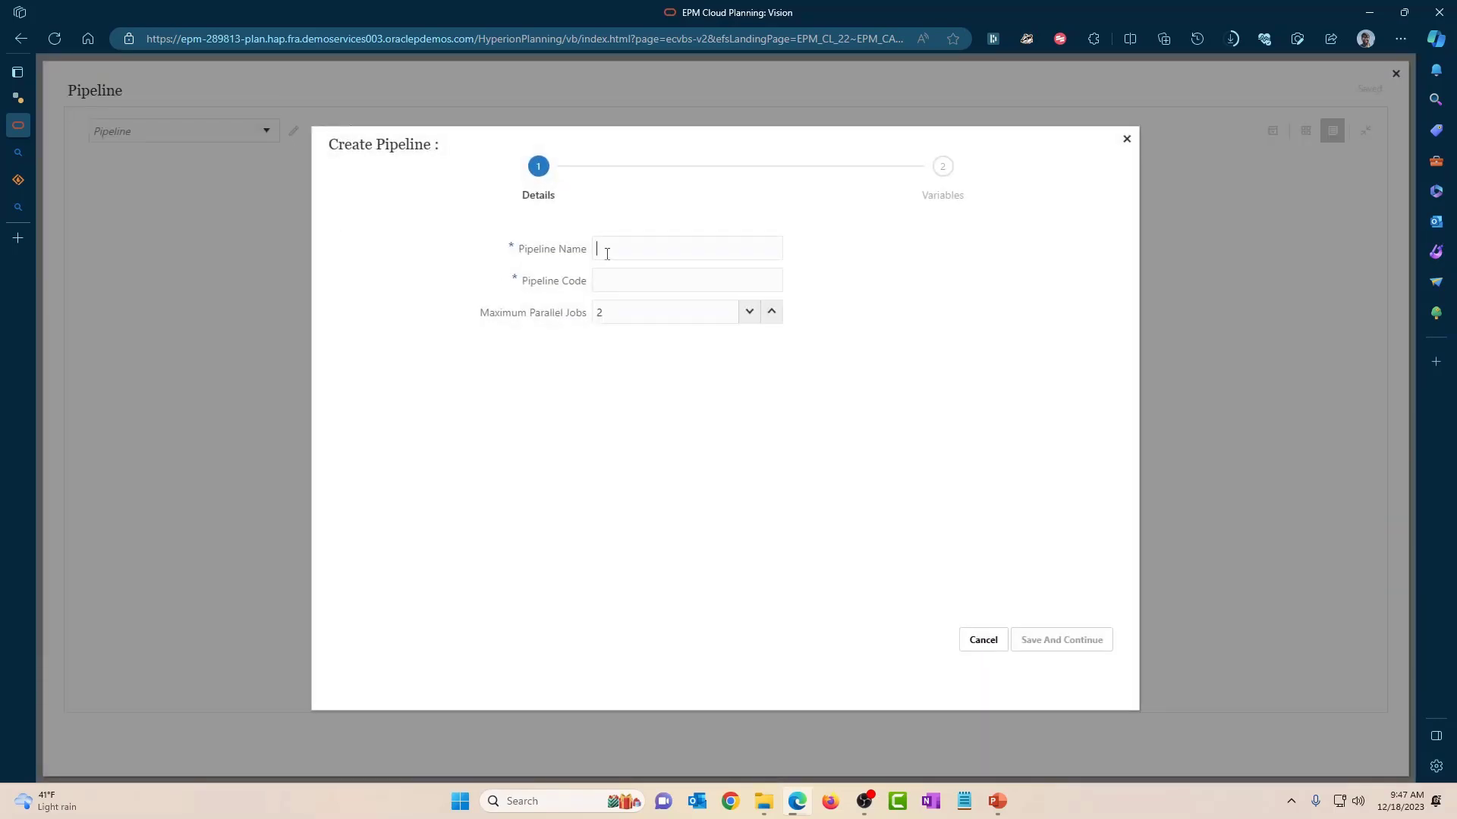
type("File Operation s")
left_click(670, 403)
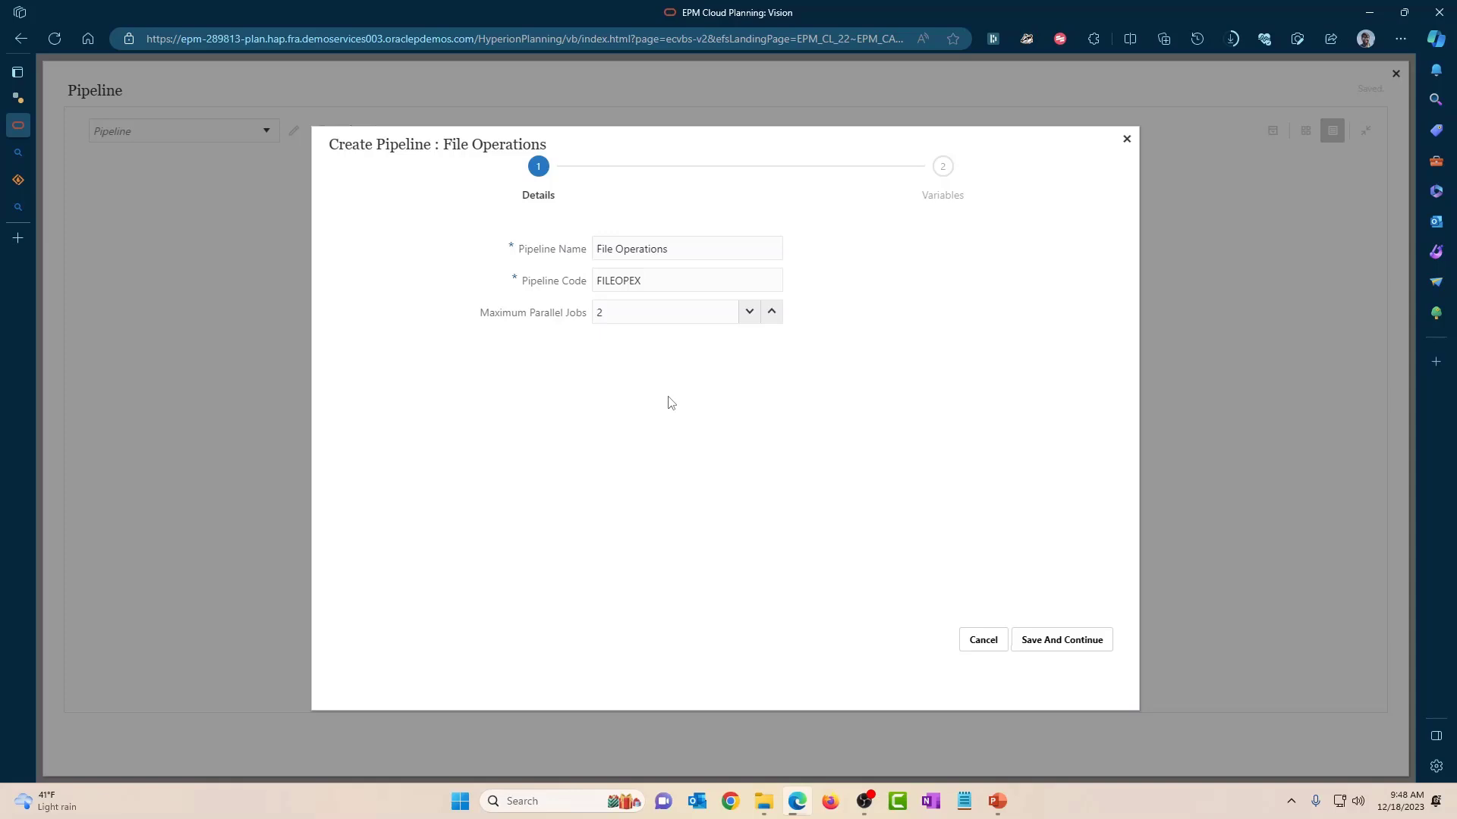
left_click(1063, 641)
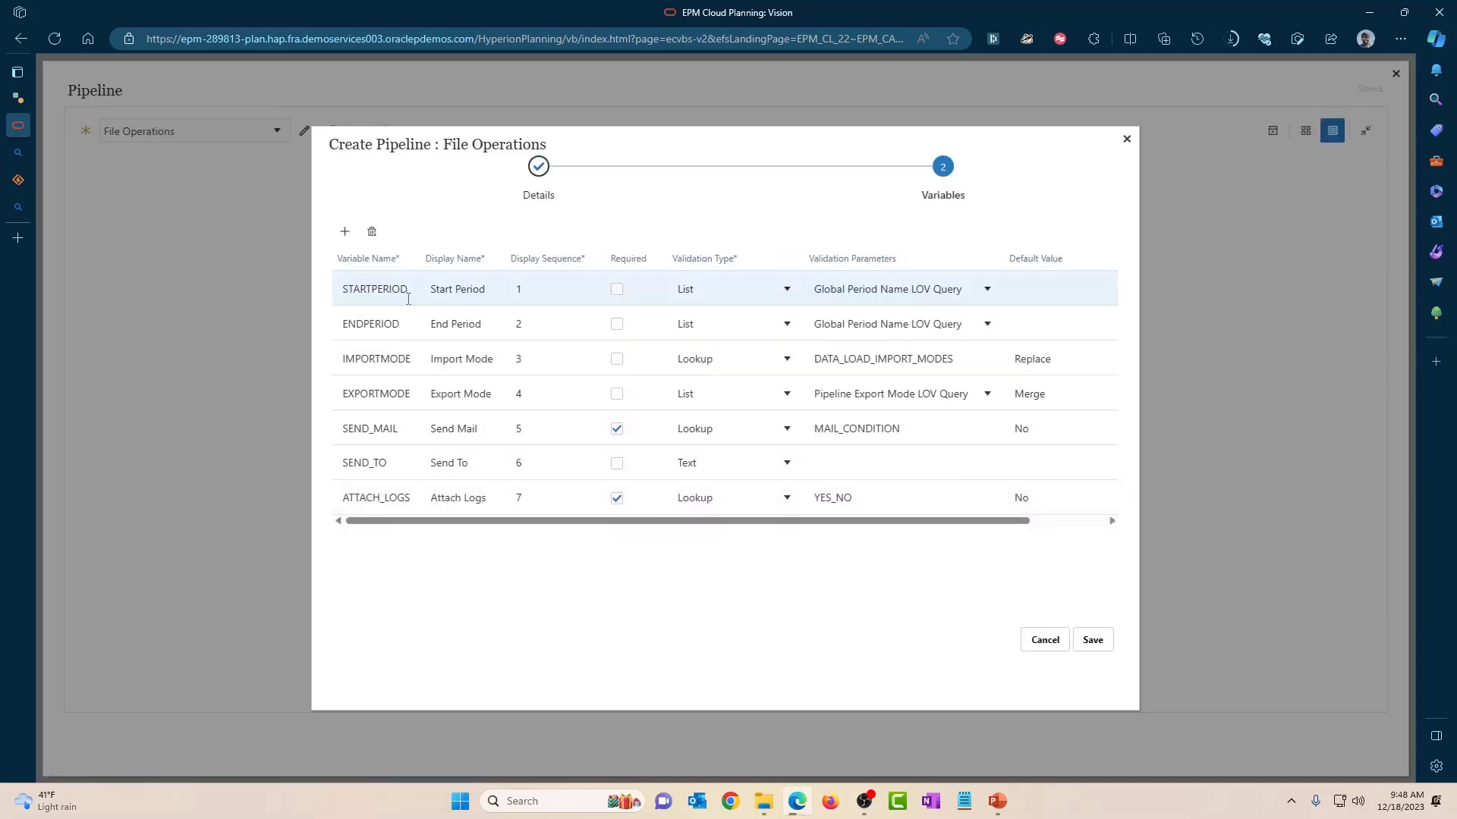
Step: Delete the STARTPERIOD, ENDPERIOD, IMPORTMODE and EXPORTMODE variables from the pipeline
left_click(408, 299)
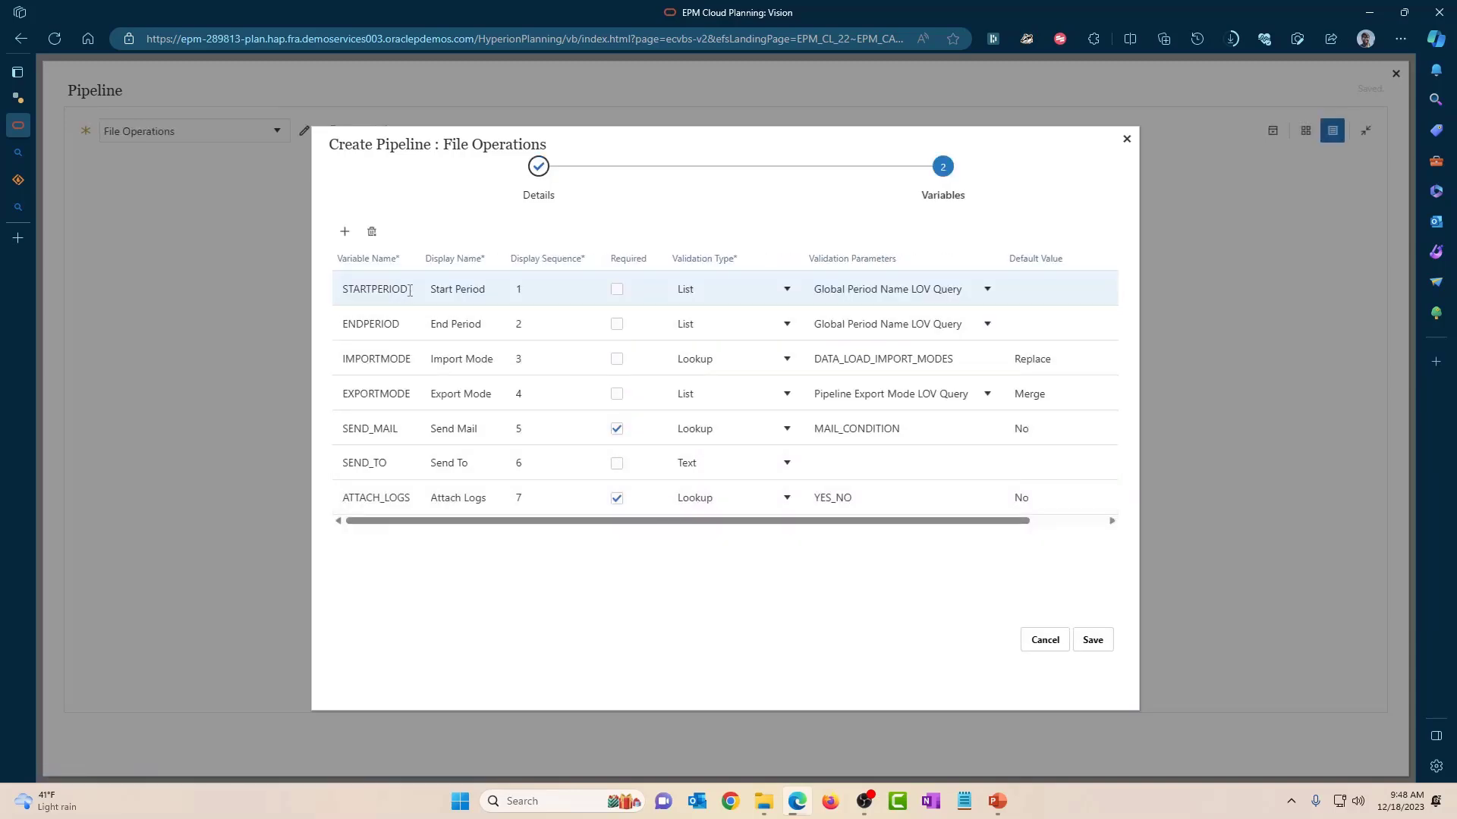
left_click(371, 232)
left_click(372, 232)
left_click(371, 232)
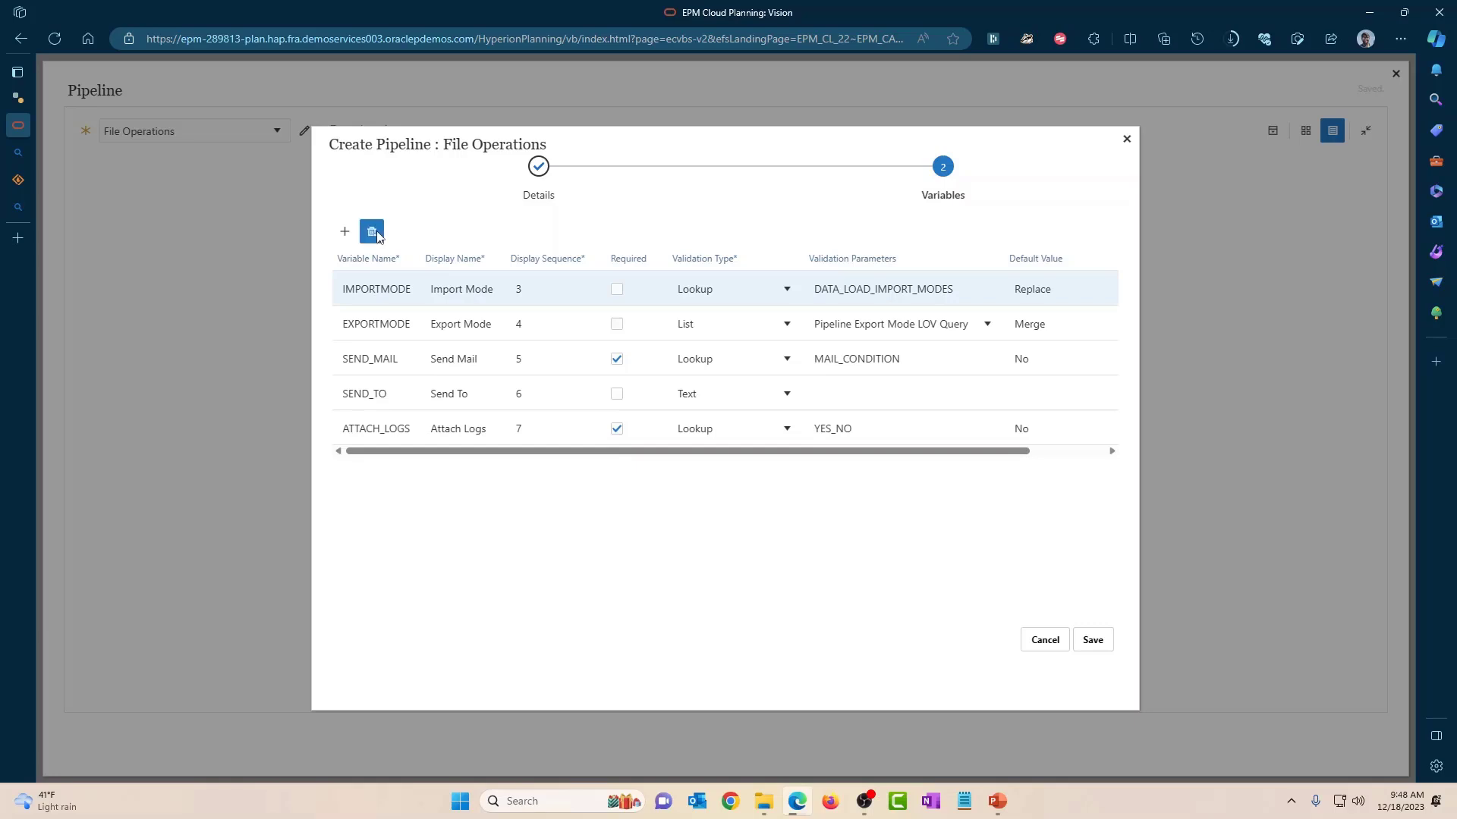
left_click(372, 232)
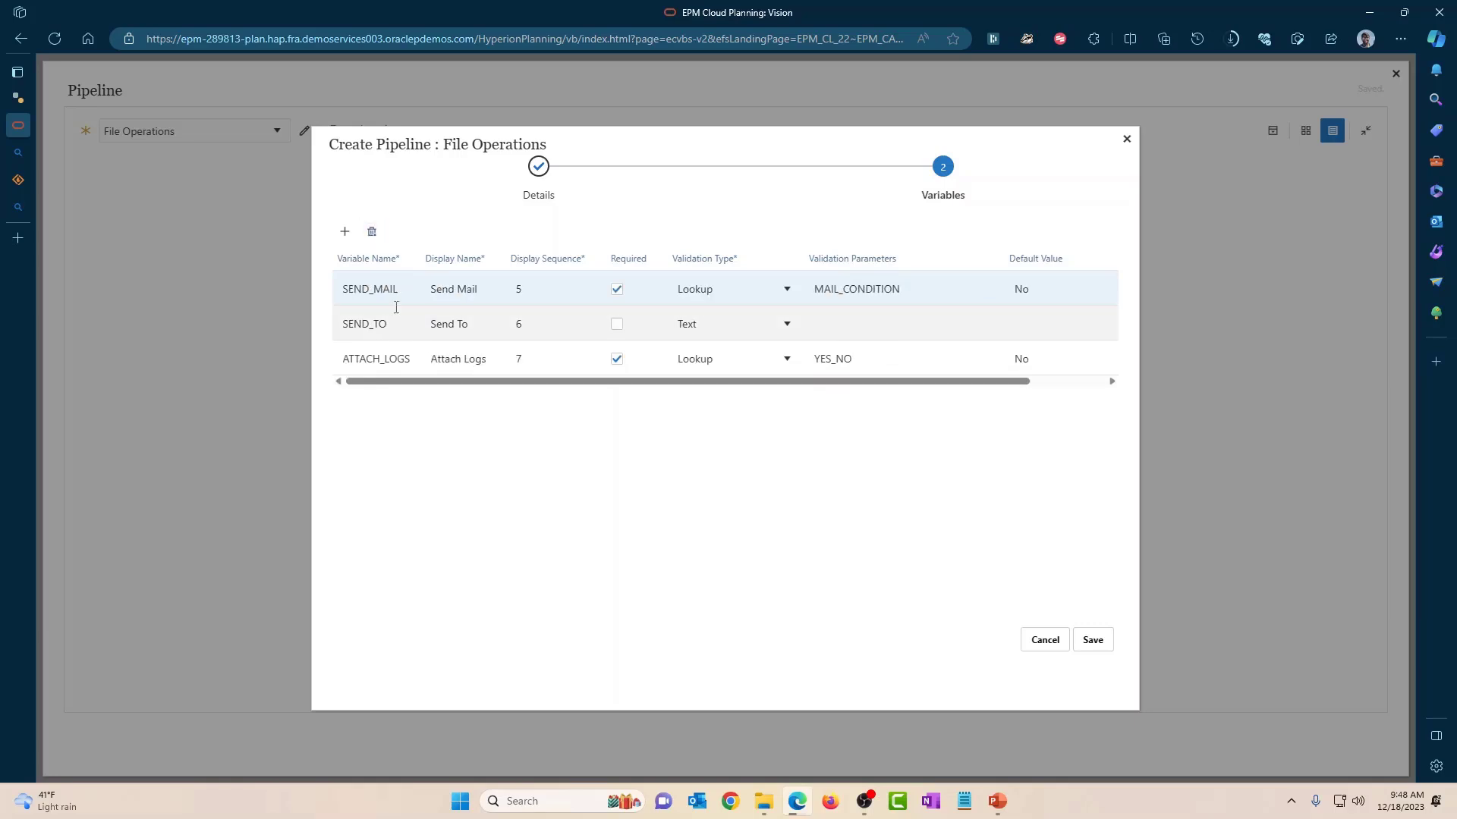
Step: Add a required Text variable ZIP_FILE_NAME with display name Zip File Name and display sequence 1
left_click(345, 234)
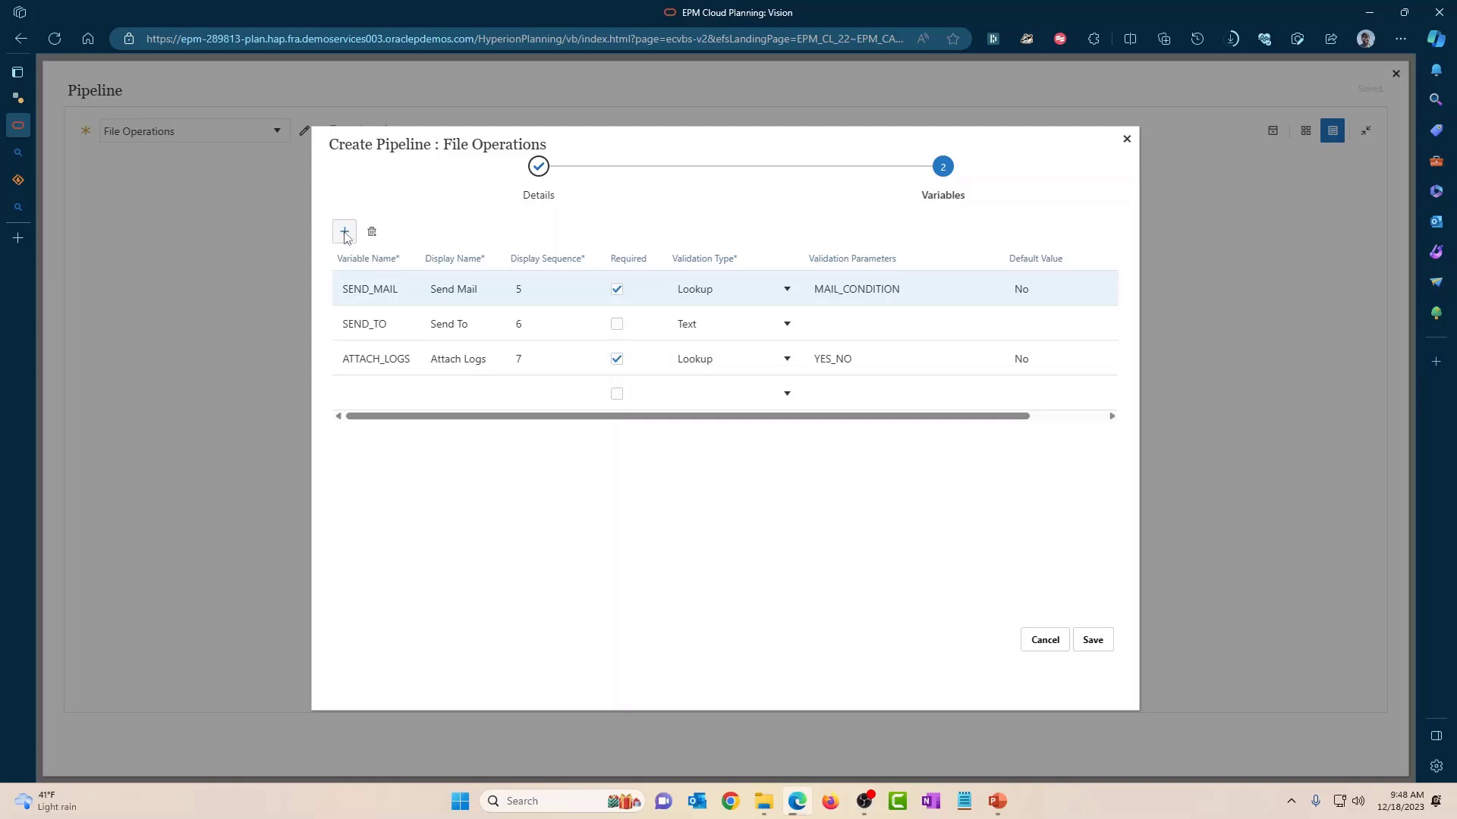
left_click(369, 395)
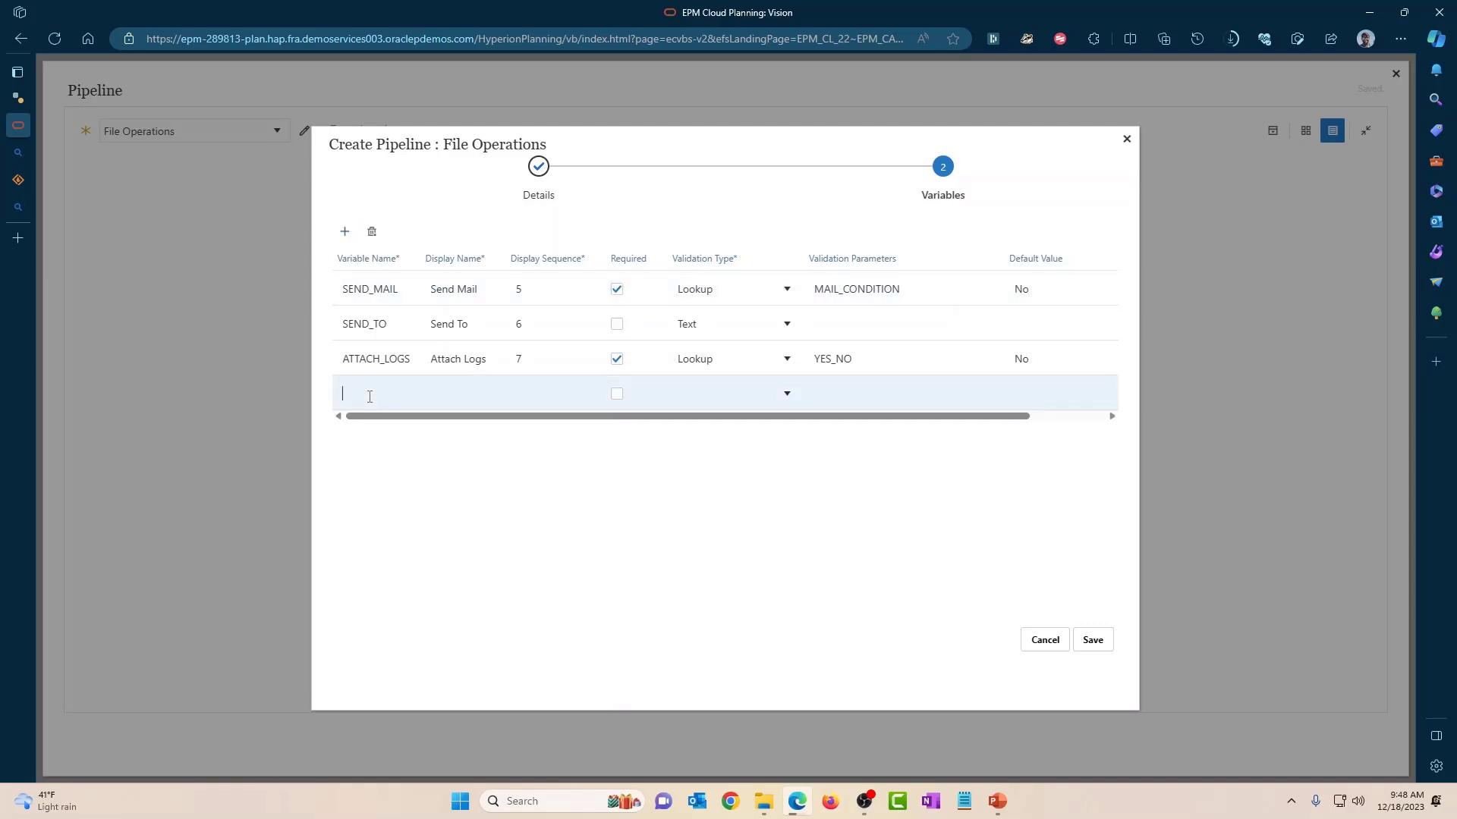
type("ZIP_FILE_BA")
key("BackSpace")
type("NAME")
key("Tab")
type("Zip File Name")
left_click(525, 391)
type("1")
left_click(617, 394)
left_click(787, 394)
left_click(721, 459)
Step: Add a required Text variable CSV_FILE_NAME with display name CSV File Name and display sequence 2
left_click(344, 232)
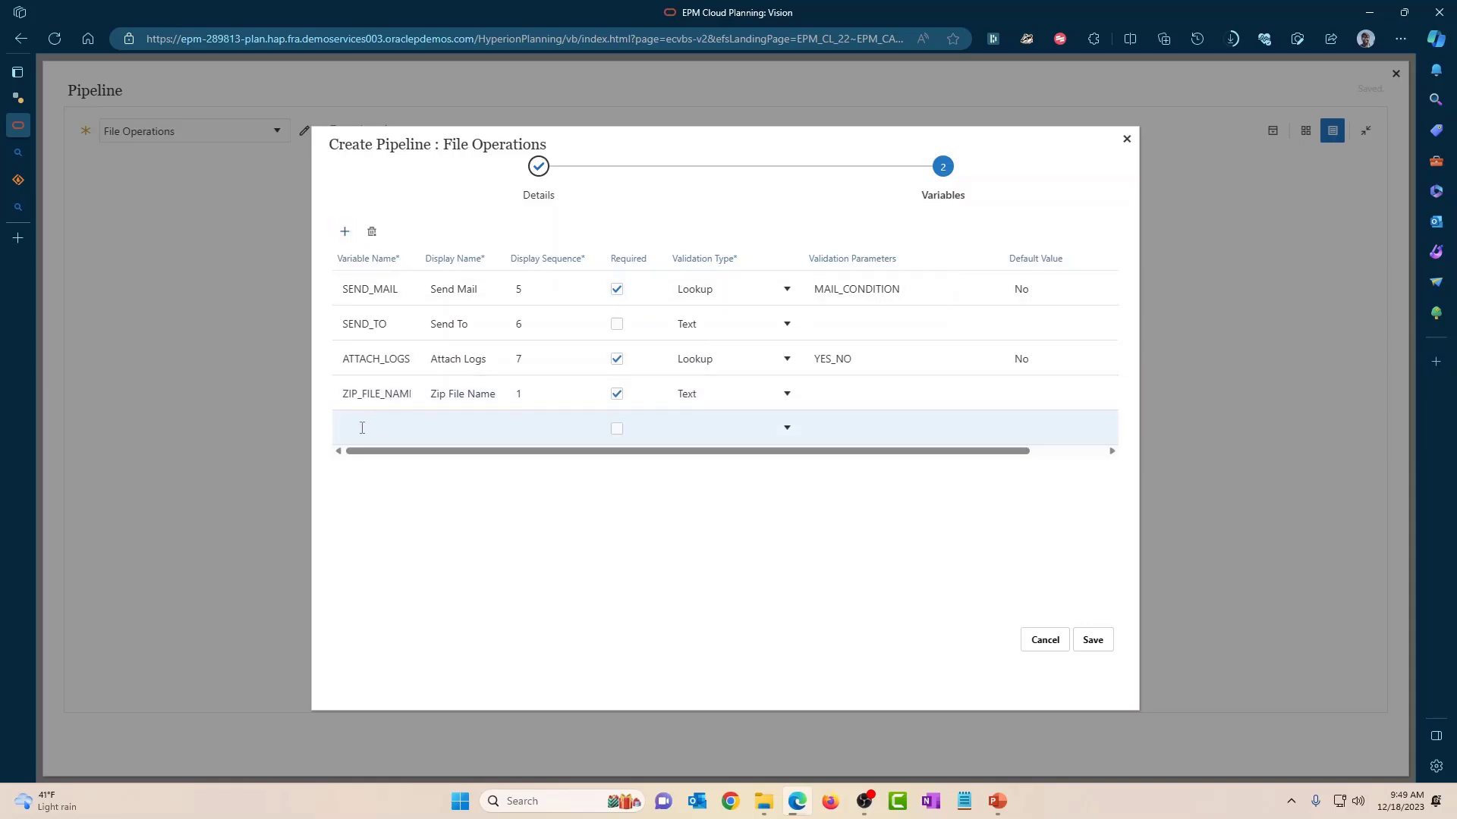
type("CSV")
type("_FILE_NAME")
left_click(437, 428)
type("CSV File Name")
left_click(525, 429)
type("2")
left_click(617, 429)
left_click(787, 428)
left_click(692, 488)
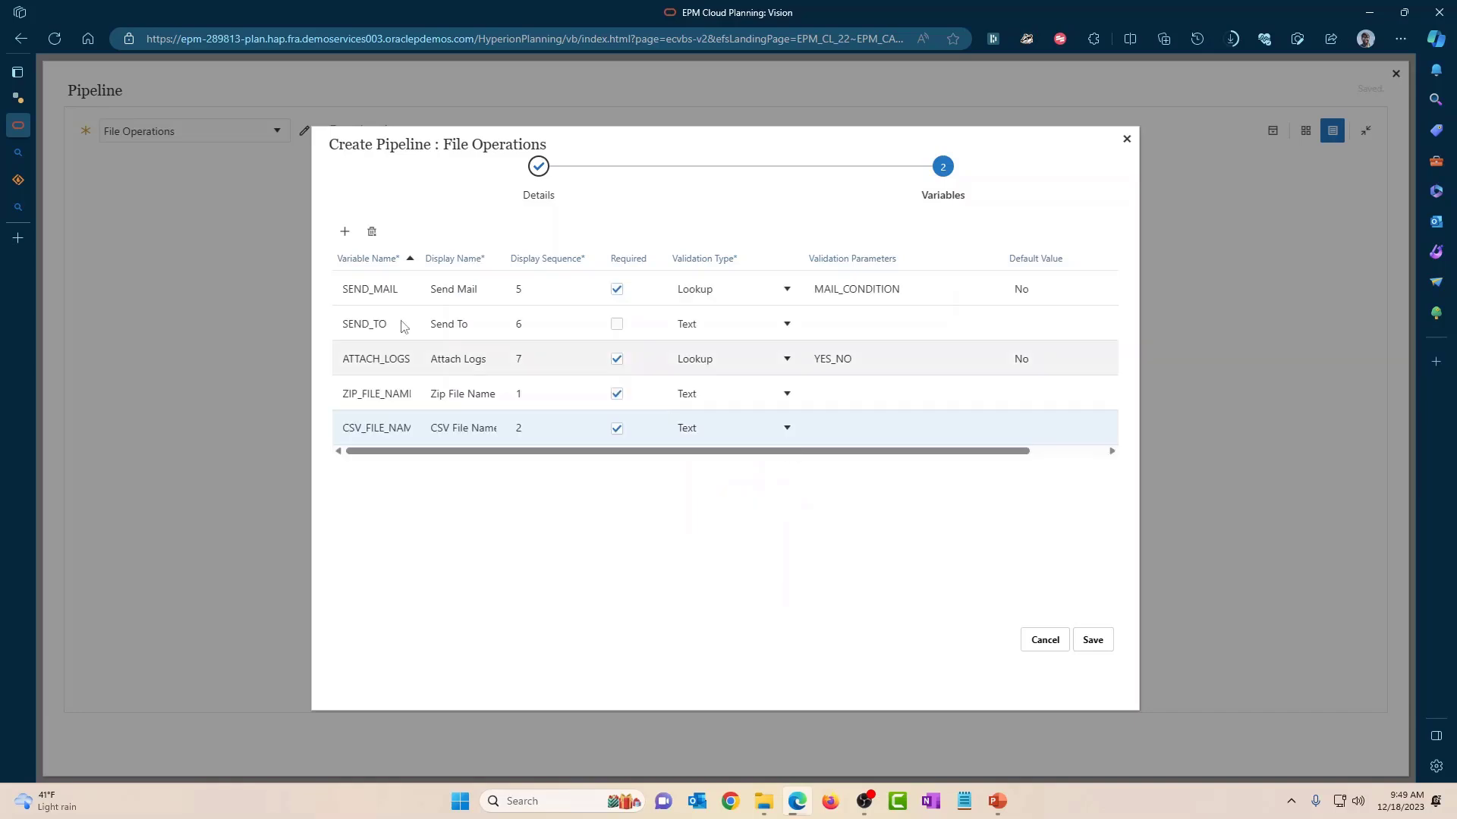
Step: Add a required Text variable NEW_FILE_NAME with display name New File Name and display sequence 3, and save the pipeline variables
left_click(342, 235)
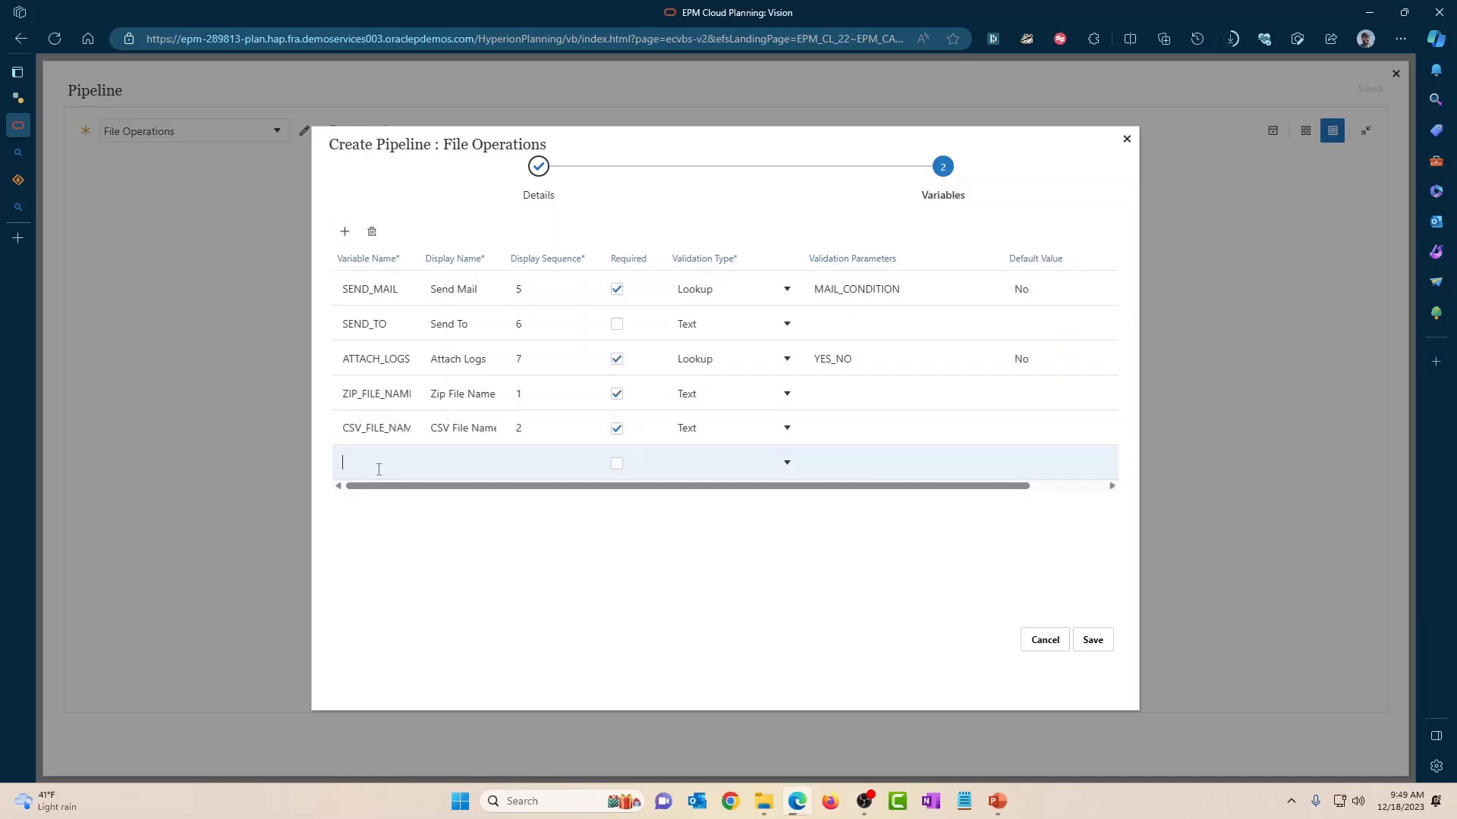
type("NEW")
type("_FILE_NAME")
left_click(464, 456)
type("New File Name")
left_click(546, 463)
left_click(615, 465)
left_click(776, 463)
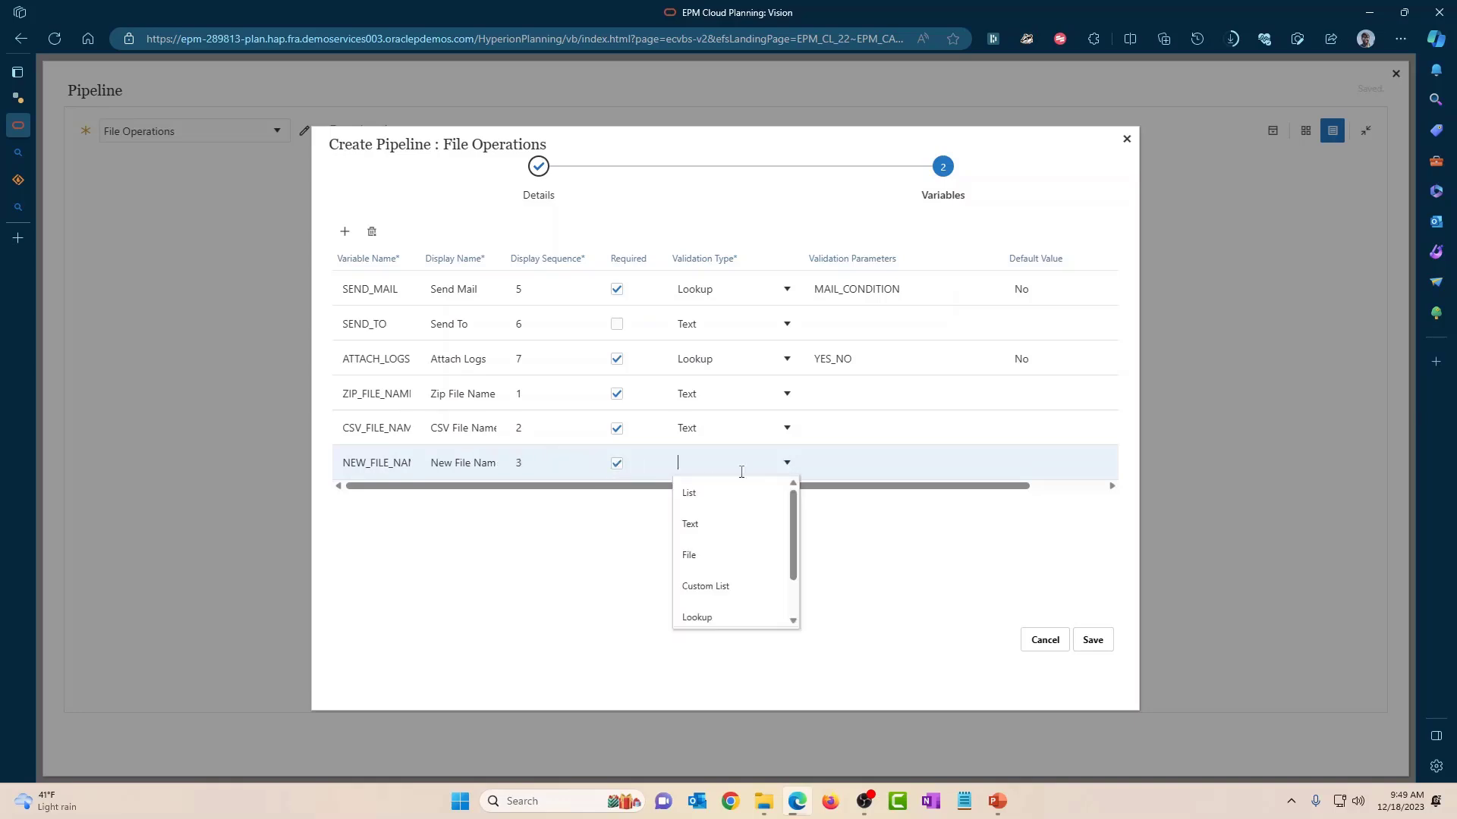
left_click(713, 522)
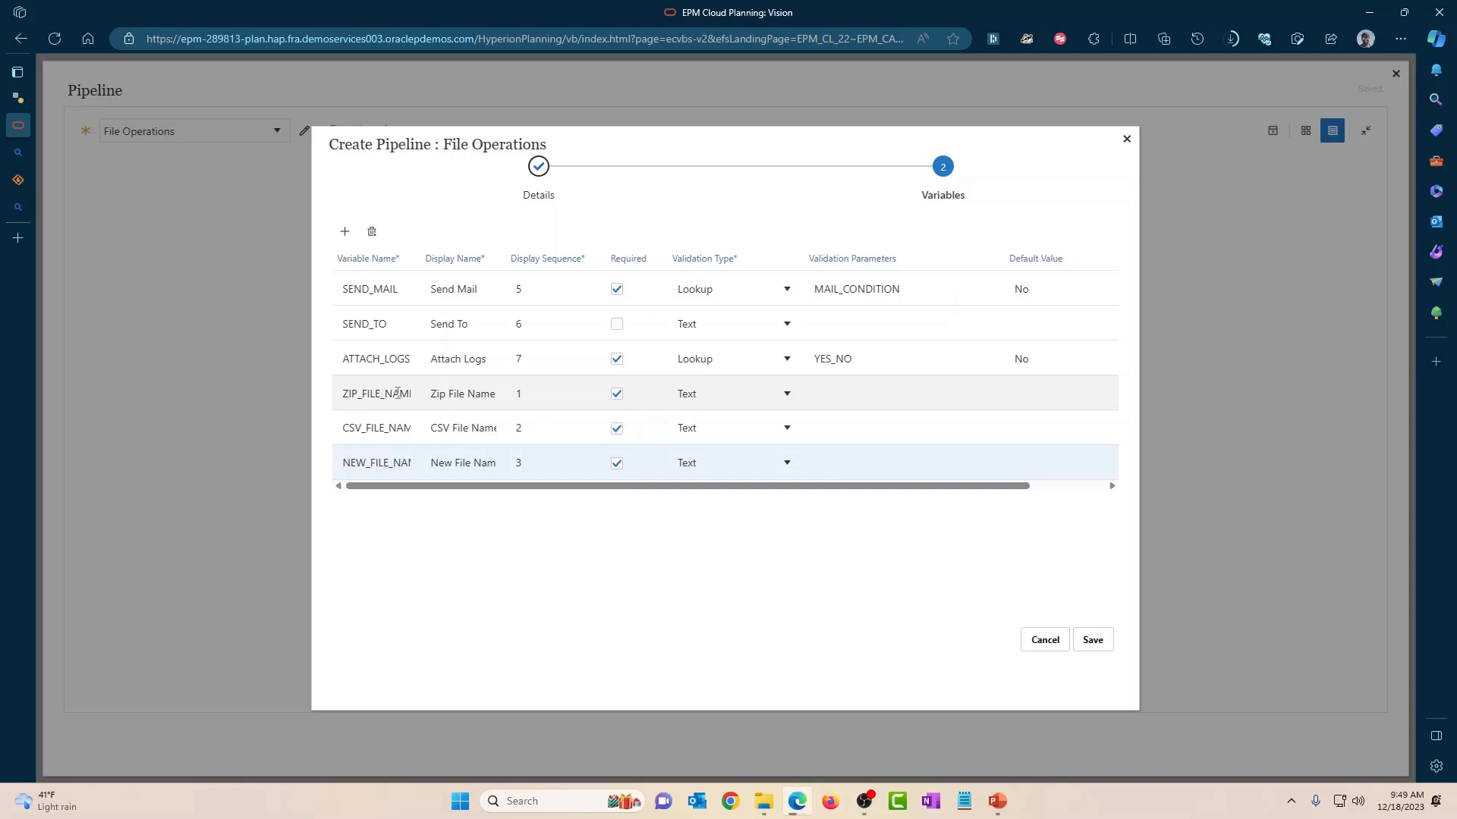
left_click(385, 426)
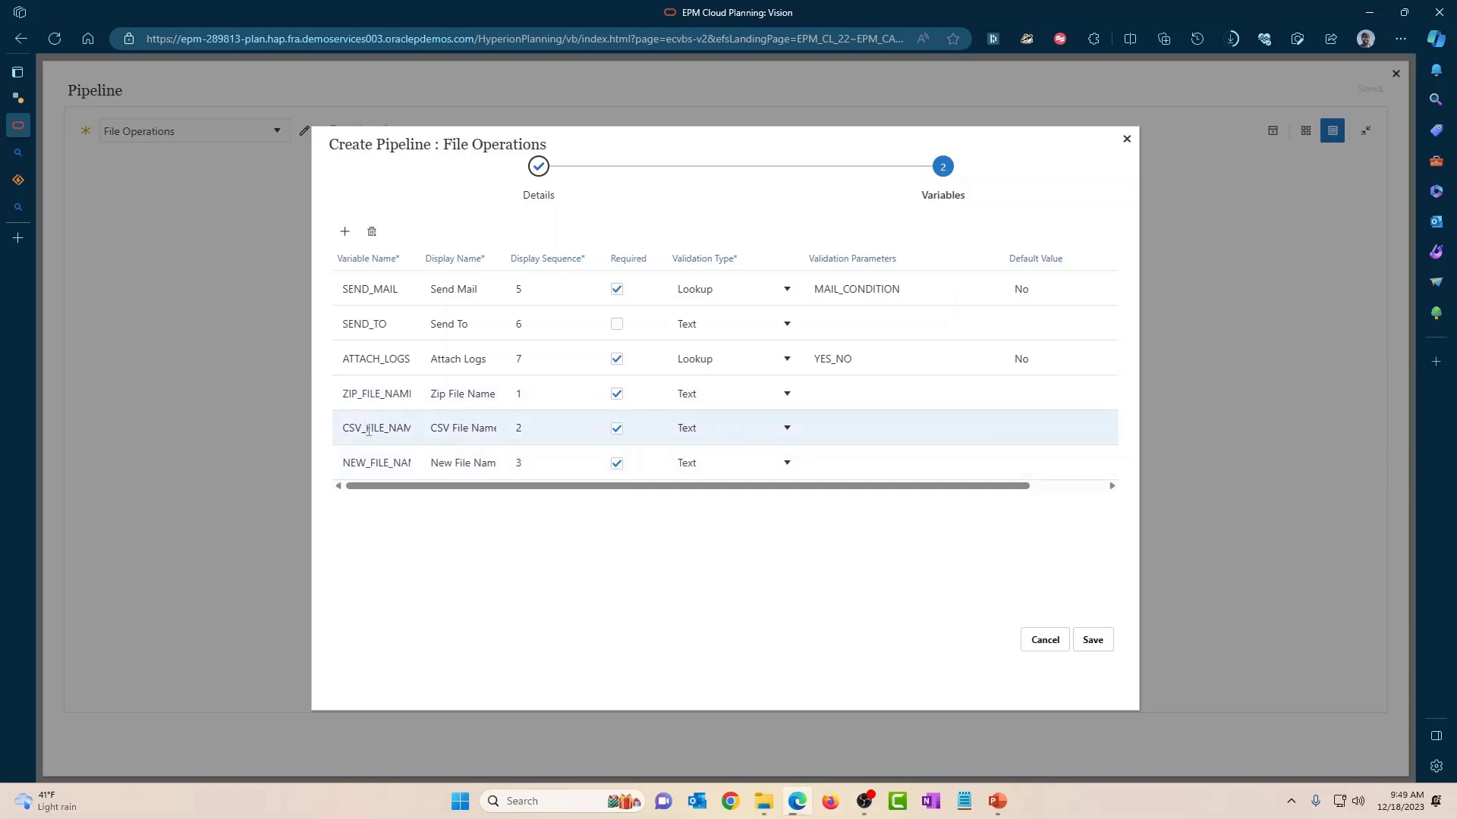
left_click(369, 455)
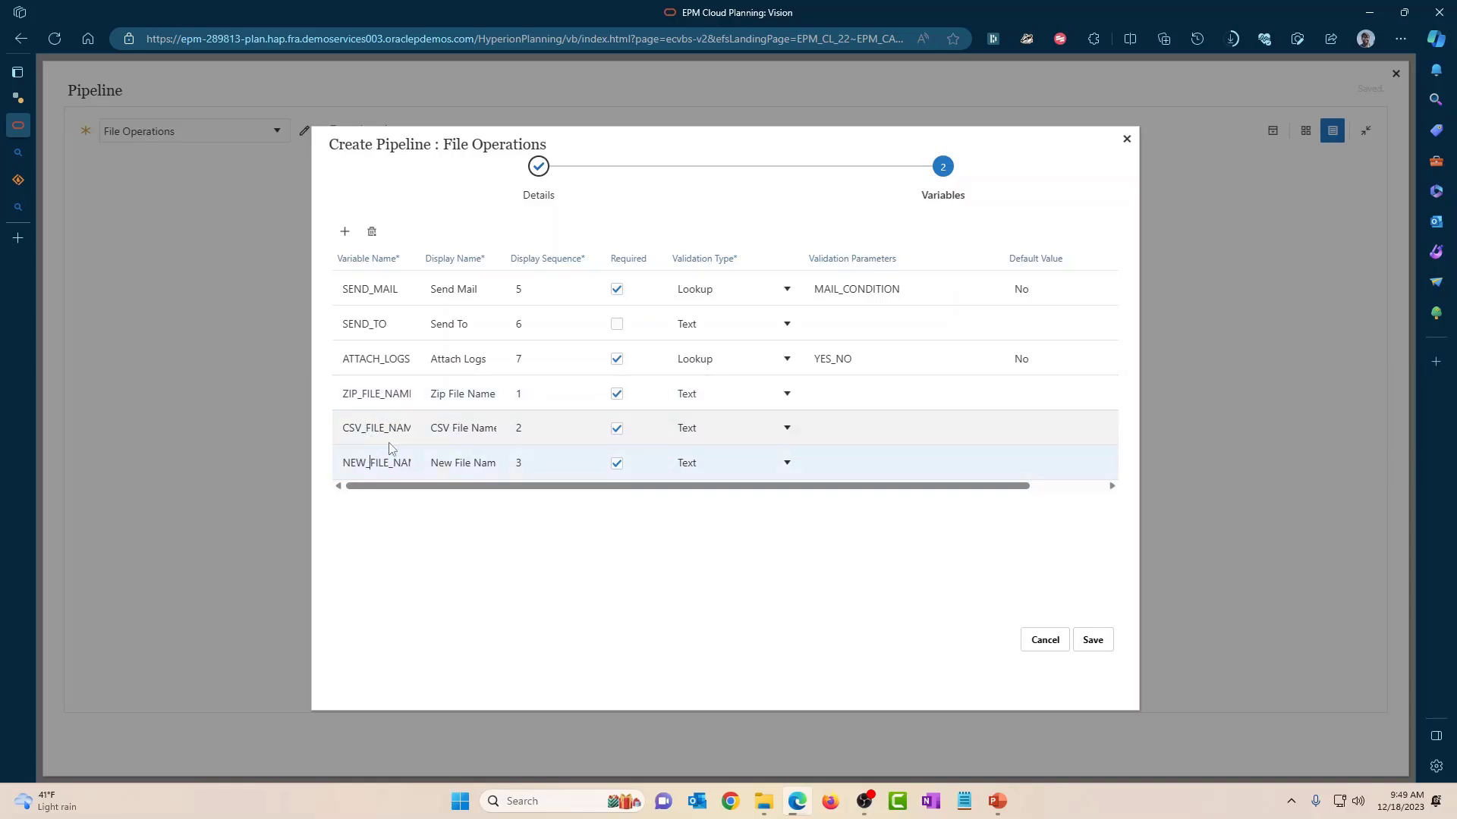
left_click(1095, 641)
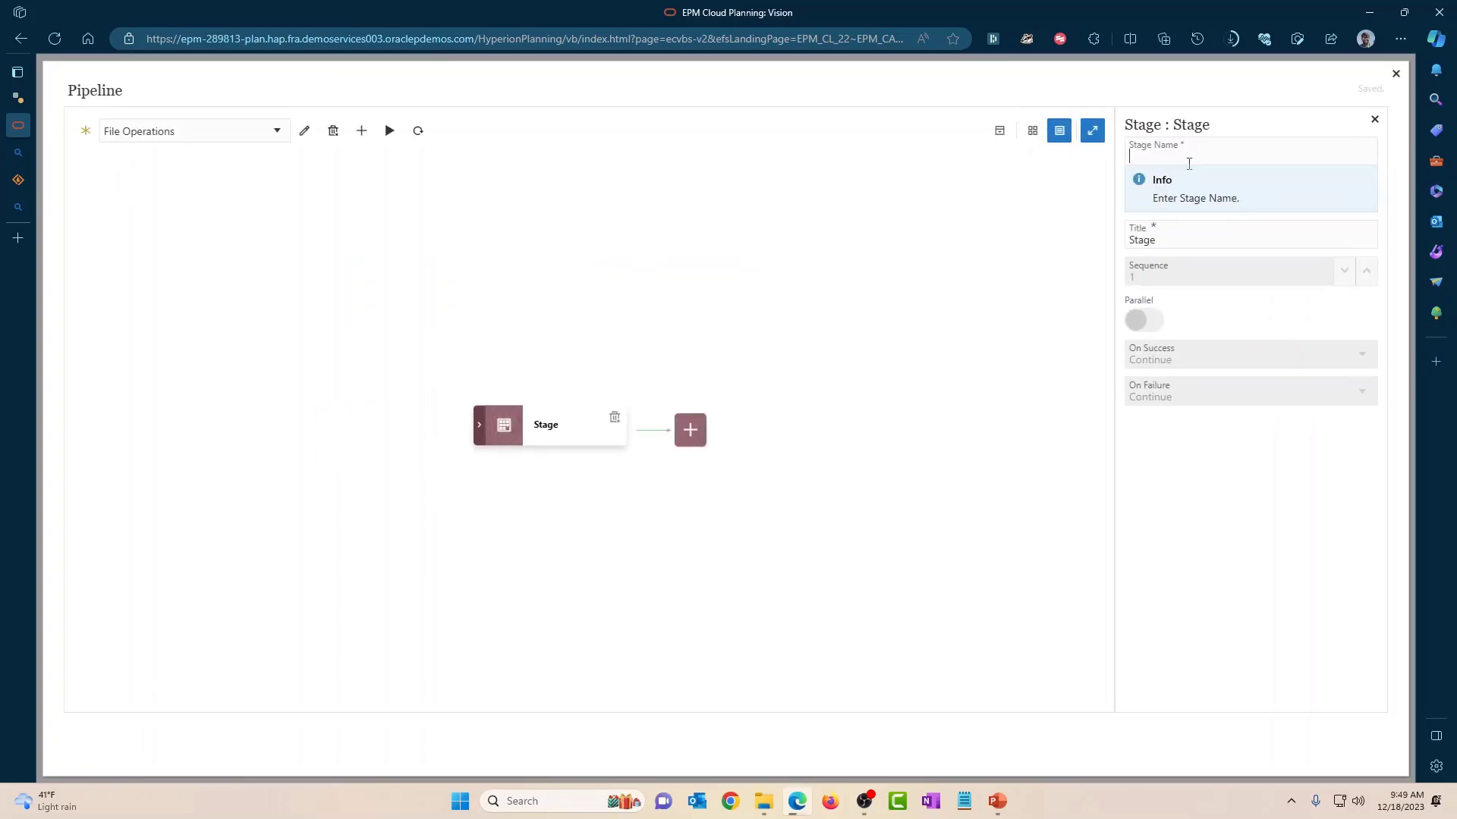
Step: Set both the name and the title of the pipeline's first stage to Unzip
type("Unzip")
key("Tab")
type("Unzip")
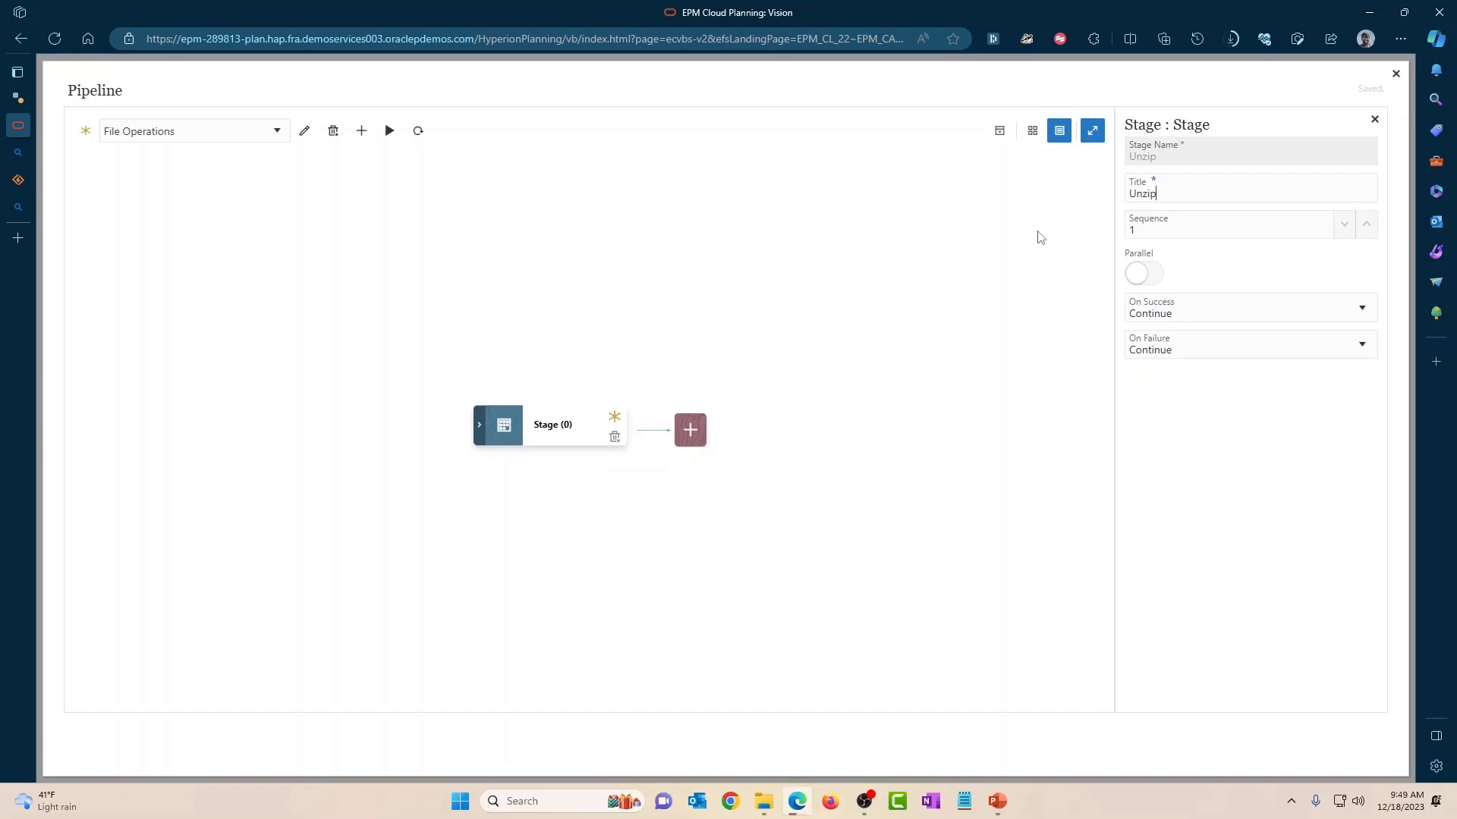
left_click(1201, 490)
left_click(999, 130)
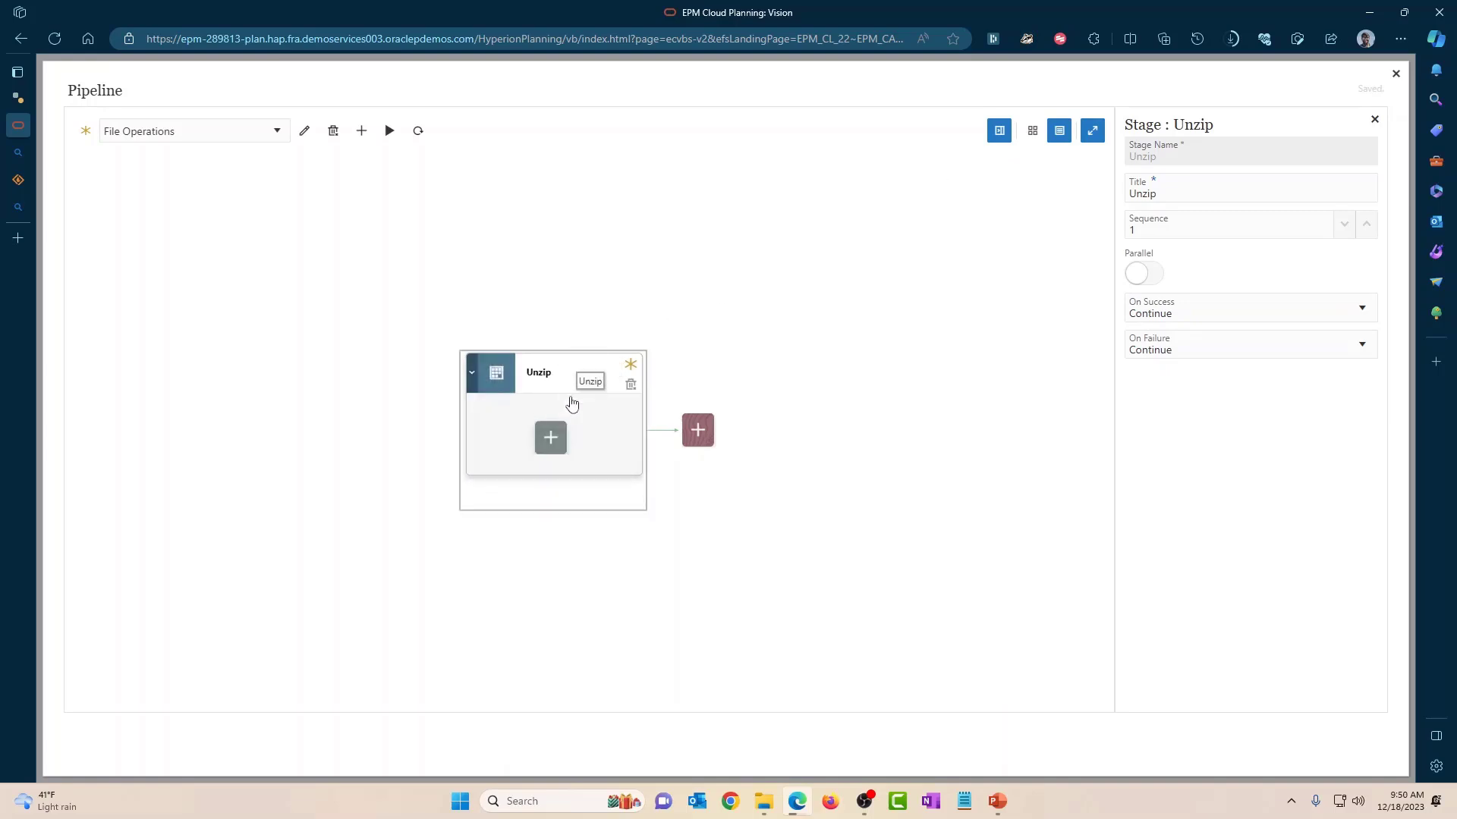
Step: Add a job of type File Operations to the Unzip stage and title it Unzip File
left_click(550, 438)
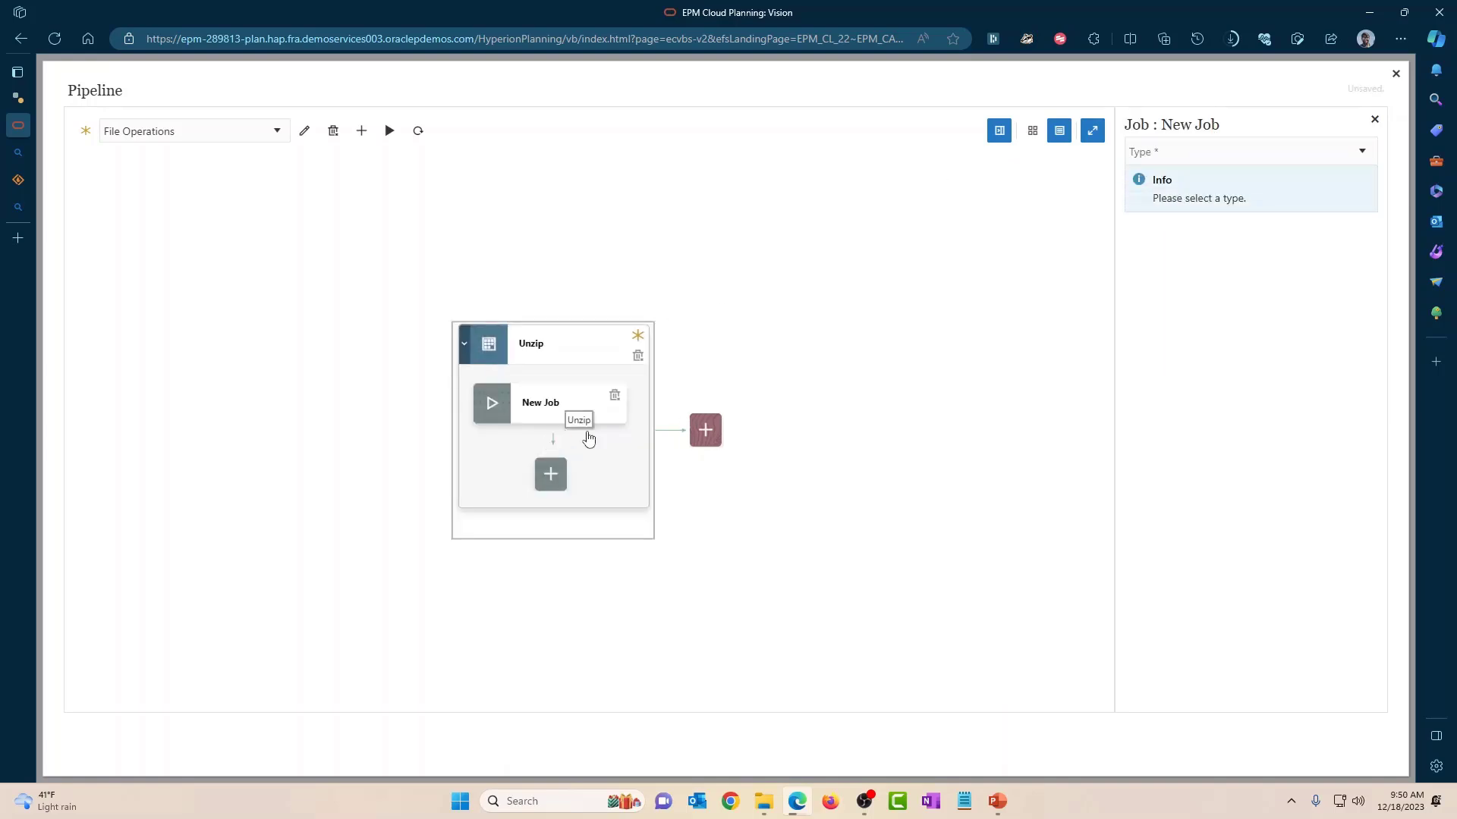
left_click(1252, 156)
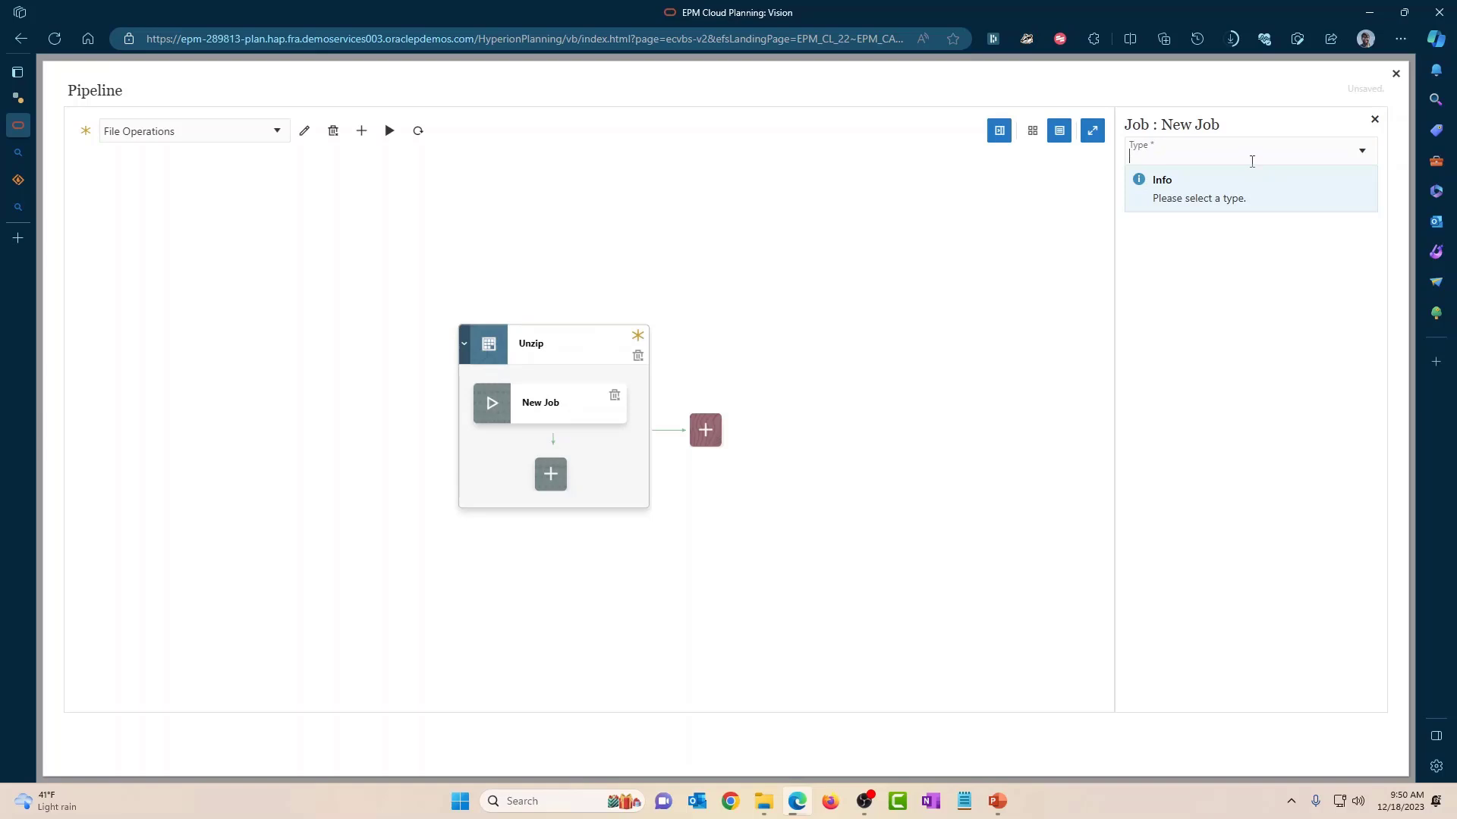
type("file")
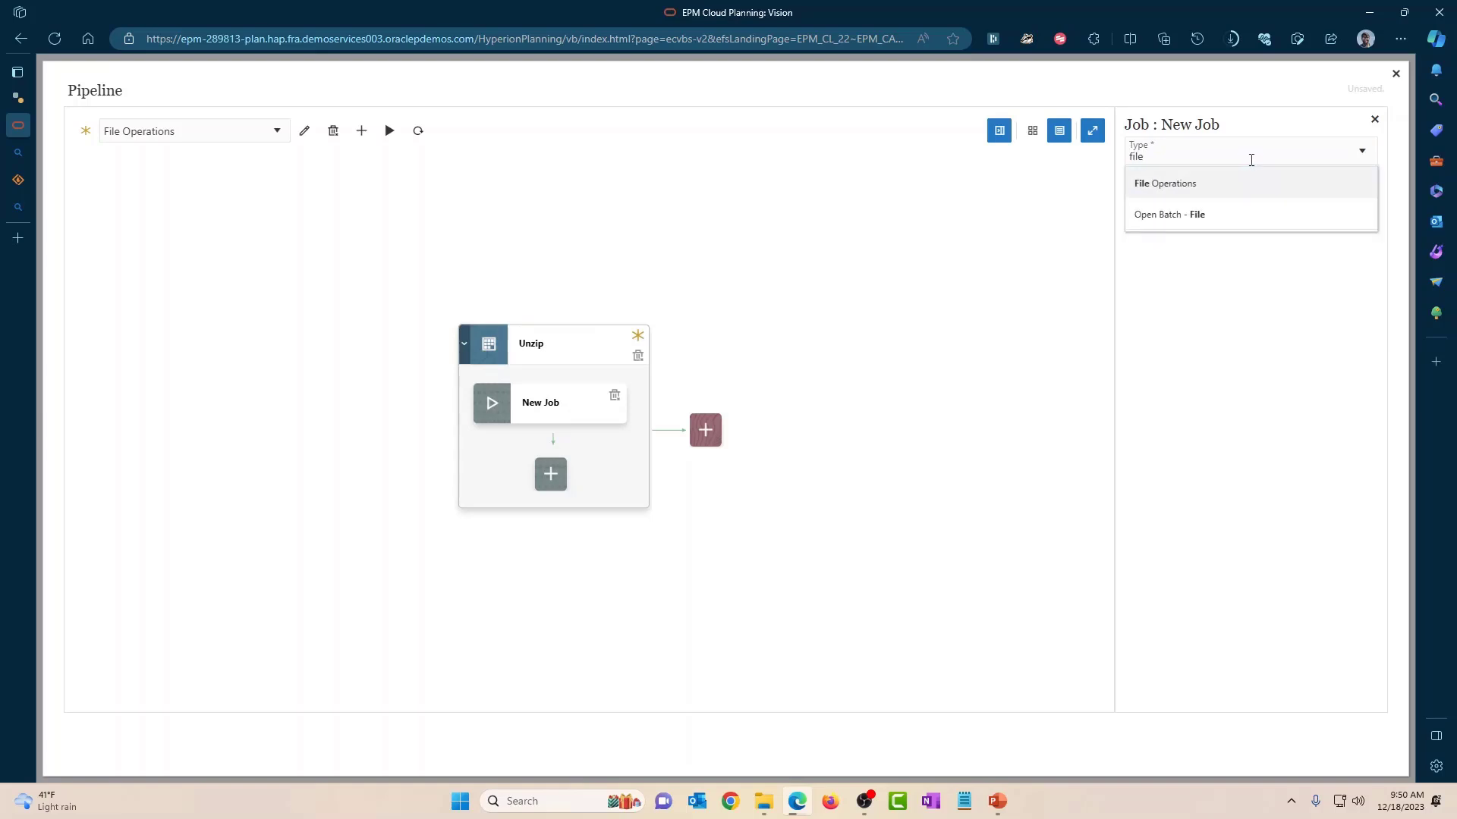
left_click(1204, 184)
left_click_drag(1172, 268, 1119, 274)
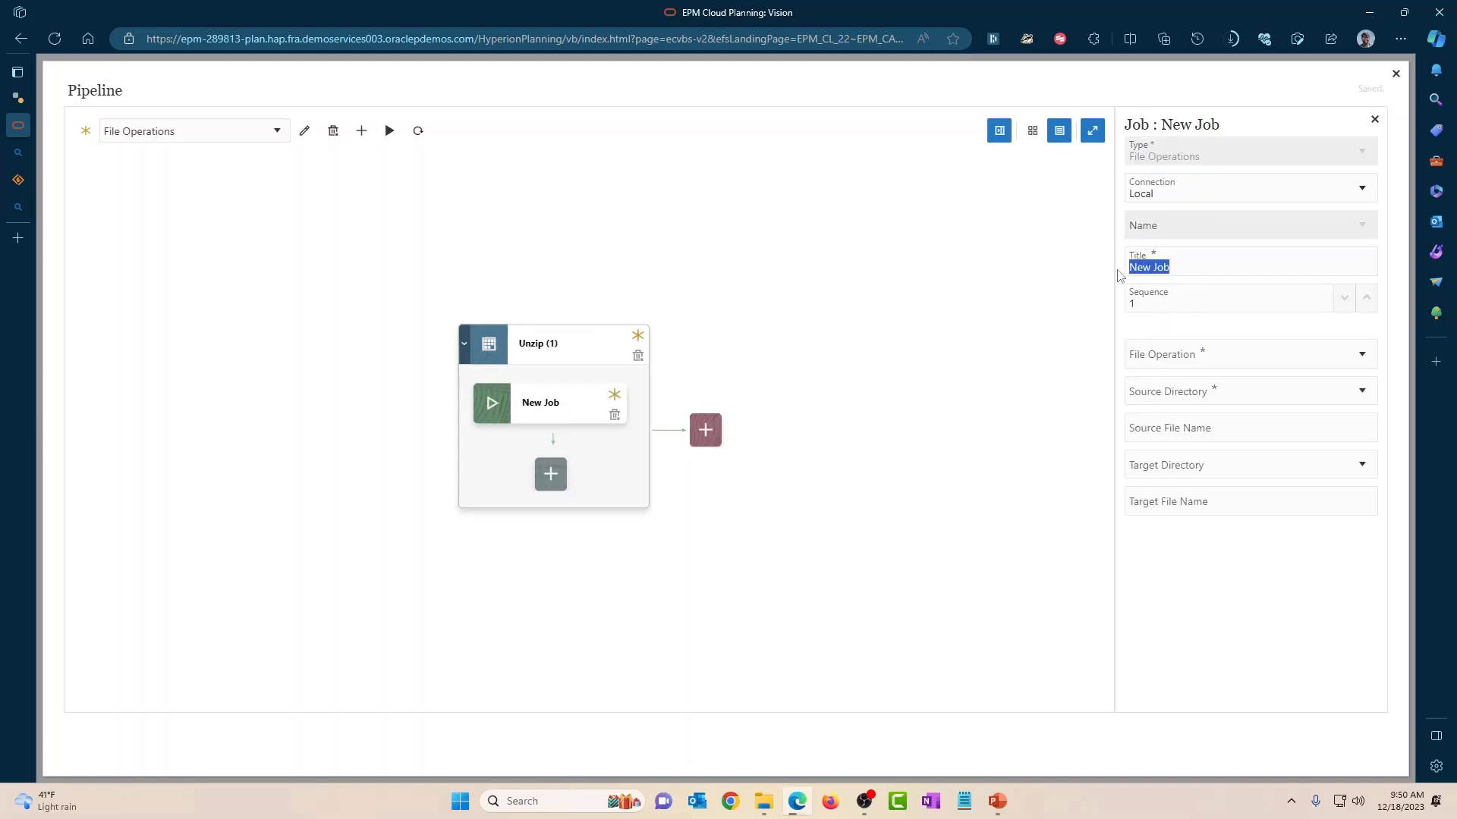
type("Unzip File")
Step: Set the Unzip File job's file operation to Unzip and its source directory to epminbox
left_click(1179, 353)
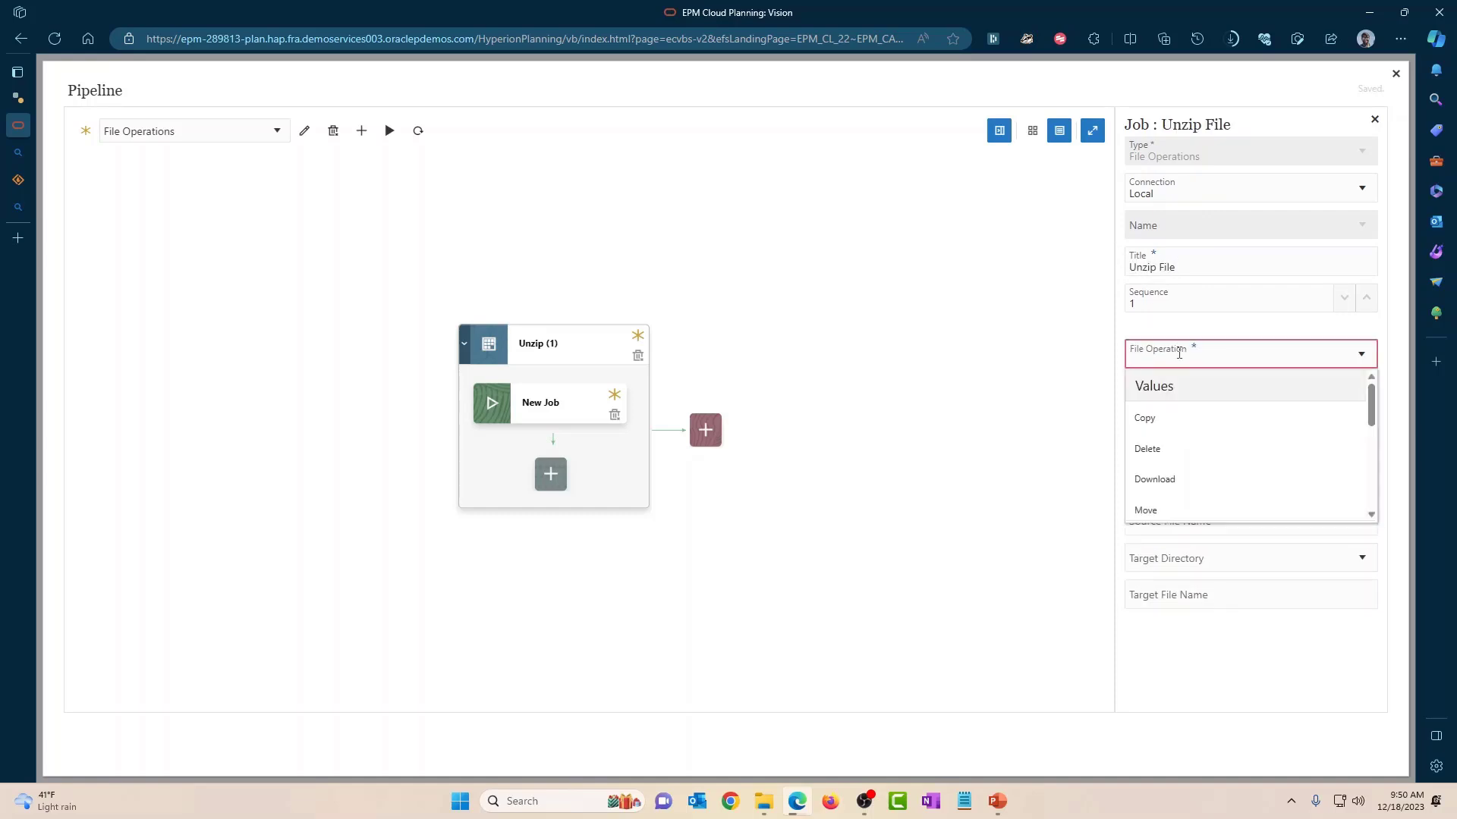
type("unzip")
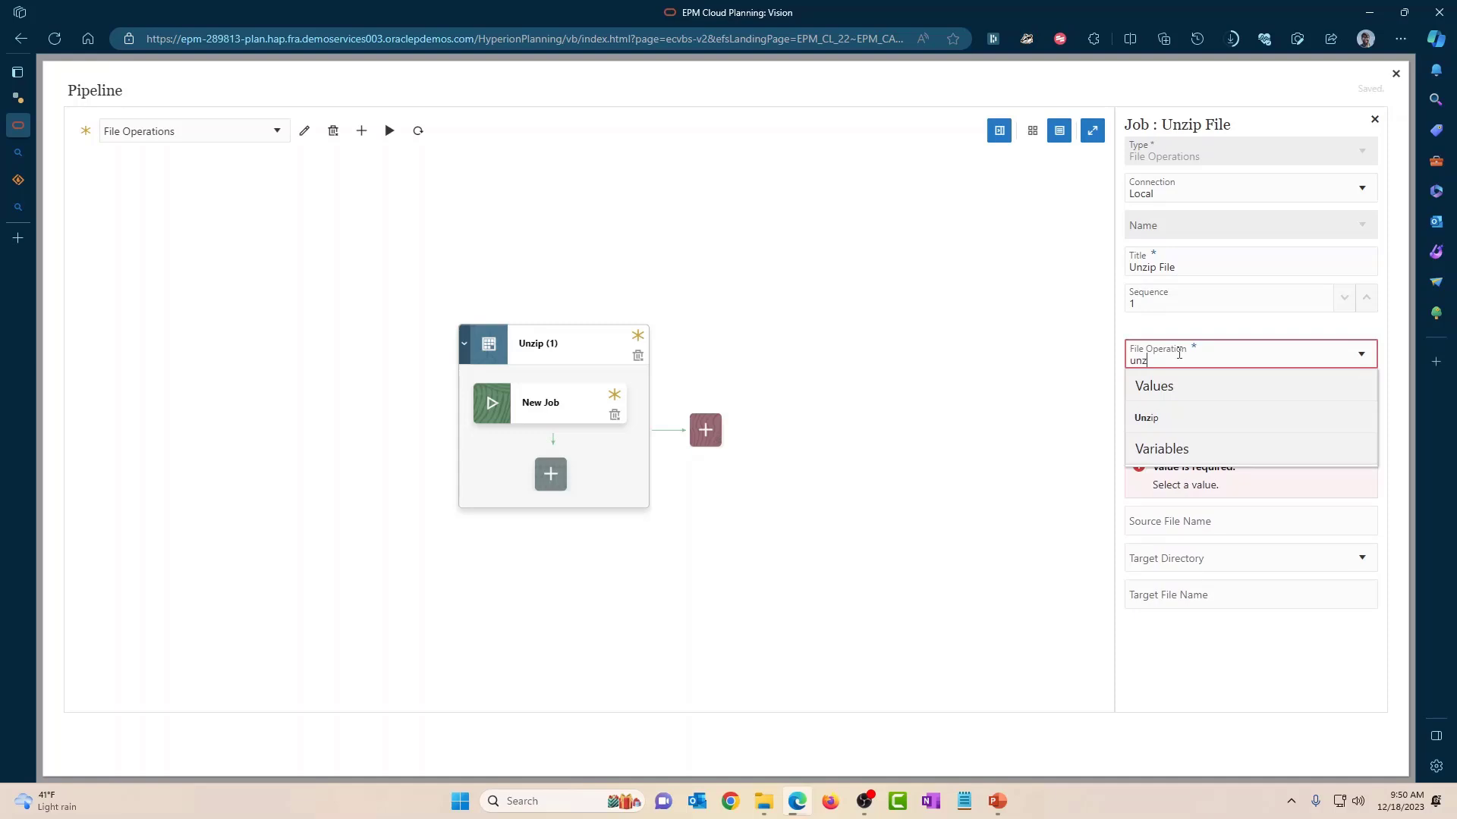
left_click(1162, 414)
left_click(1161, 397)
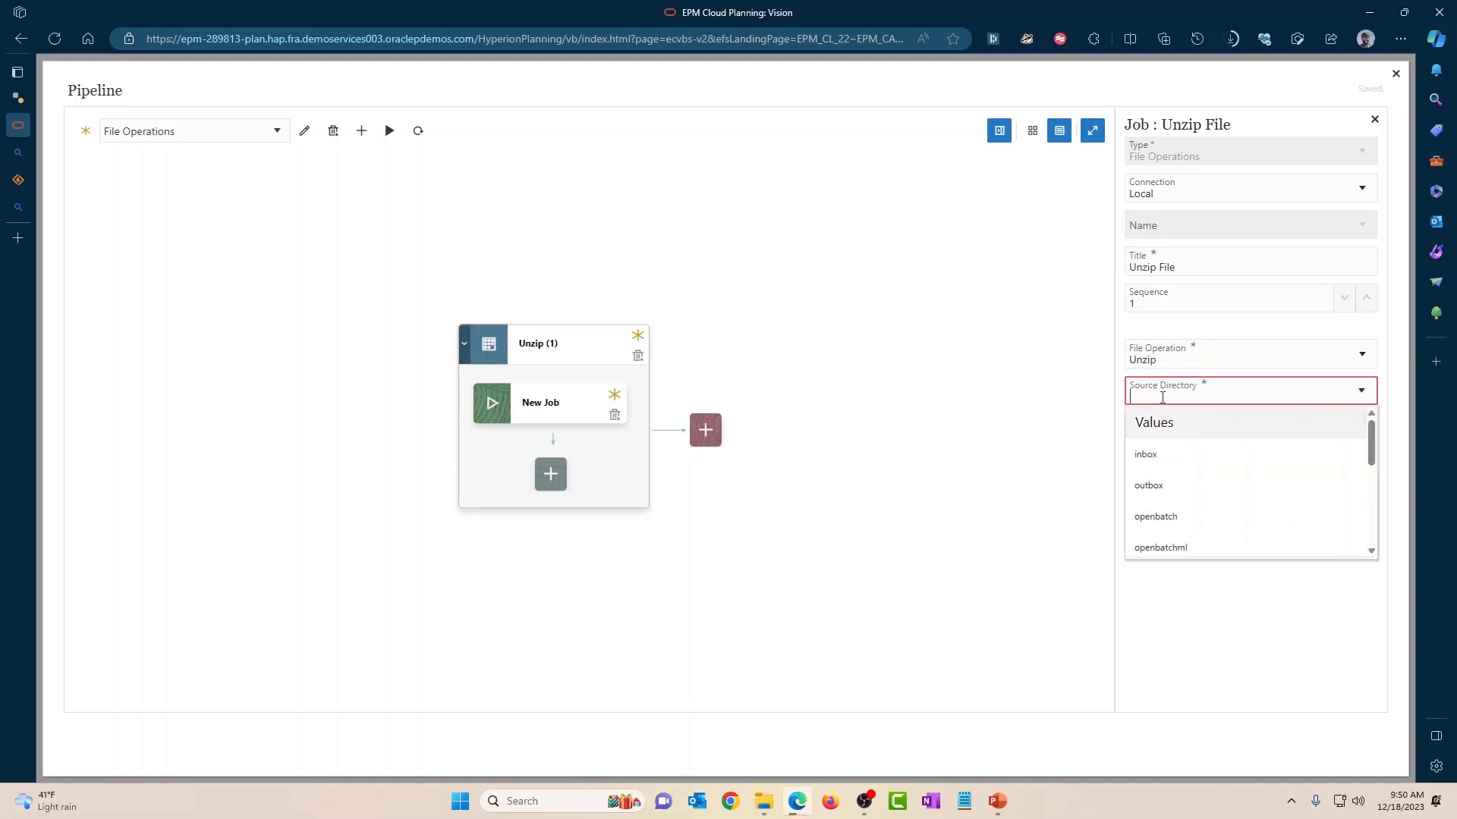
type("epm")
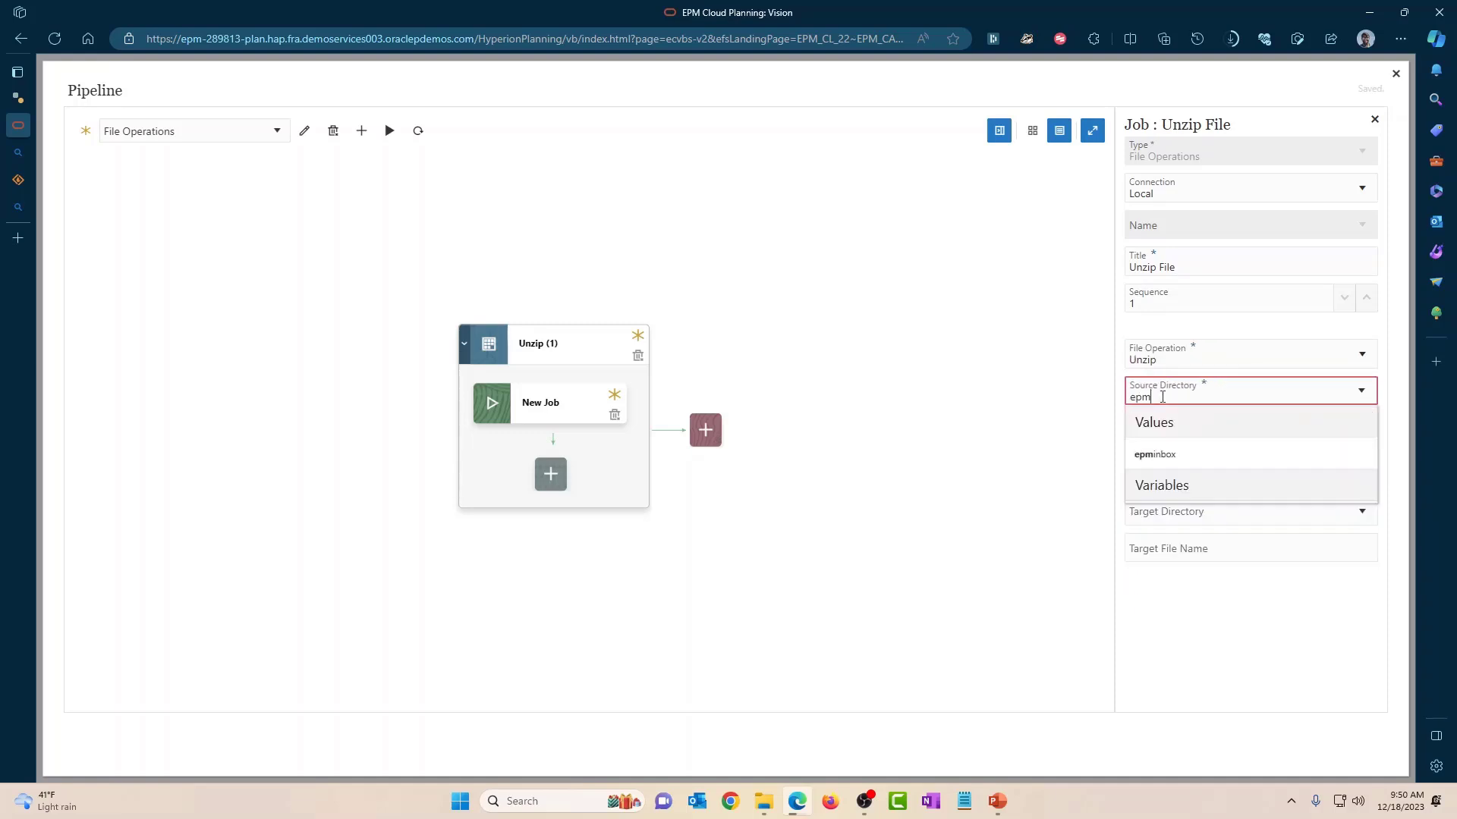
left_click(1156, 455)
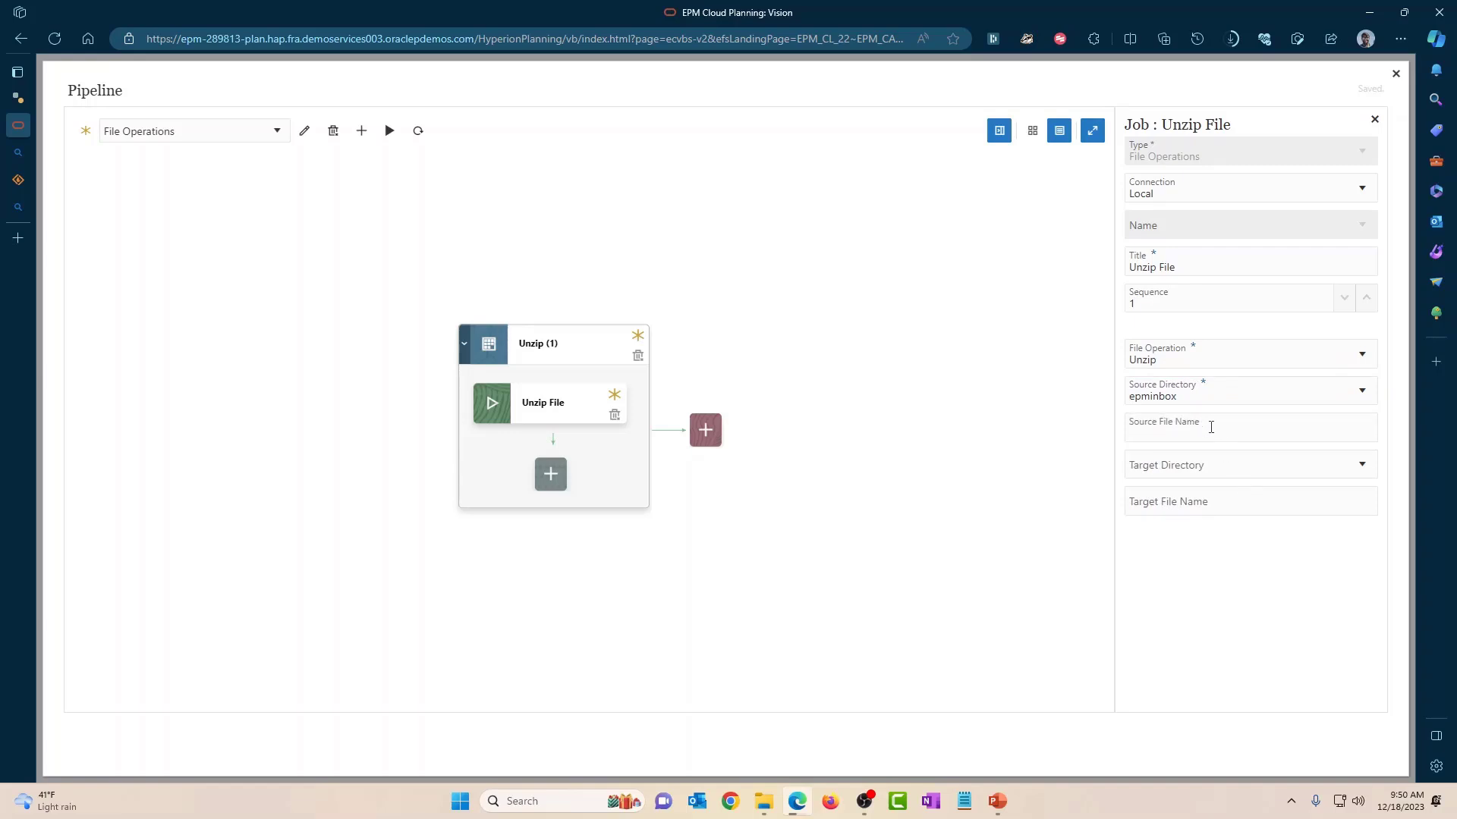
Step: Set the Unzip File job's source file name to $ZIP_FILE_NAME and its target directory to epminbox
left_click(1211, 428)
type("$ZIP")
type("_FILE_BAME")
type("NAME")
left_click(1204, 467)
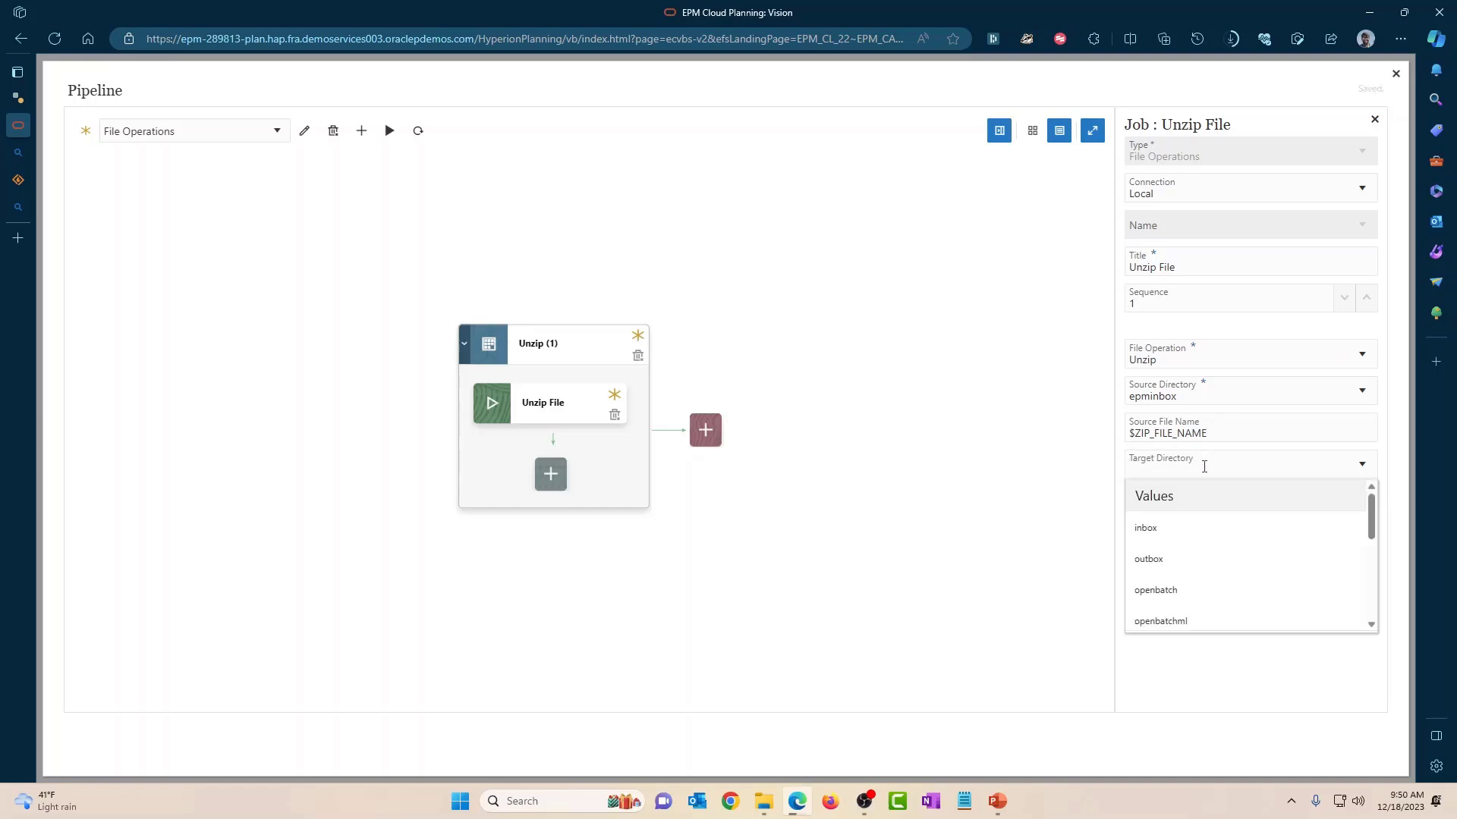
scroll(1188, 524, "down", 3)
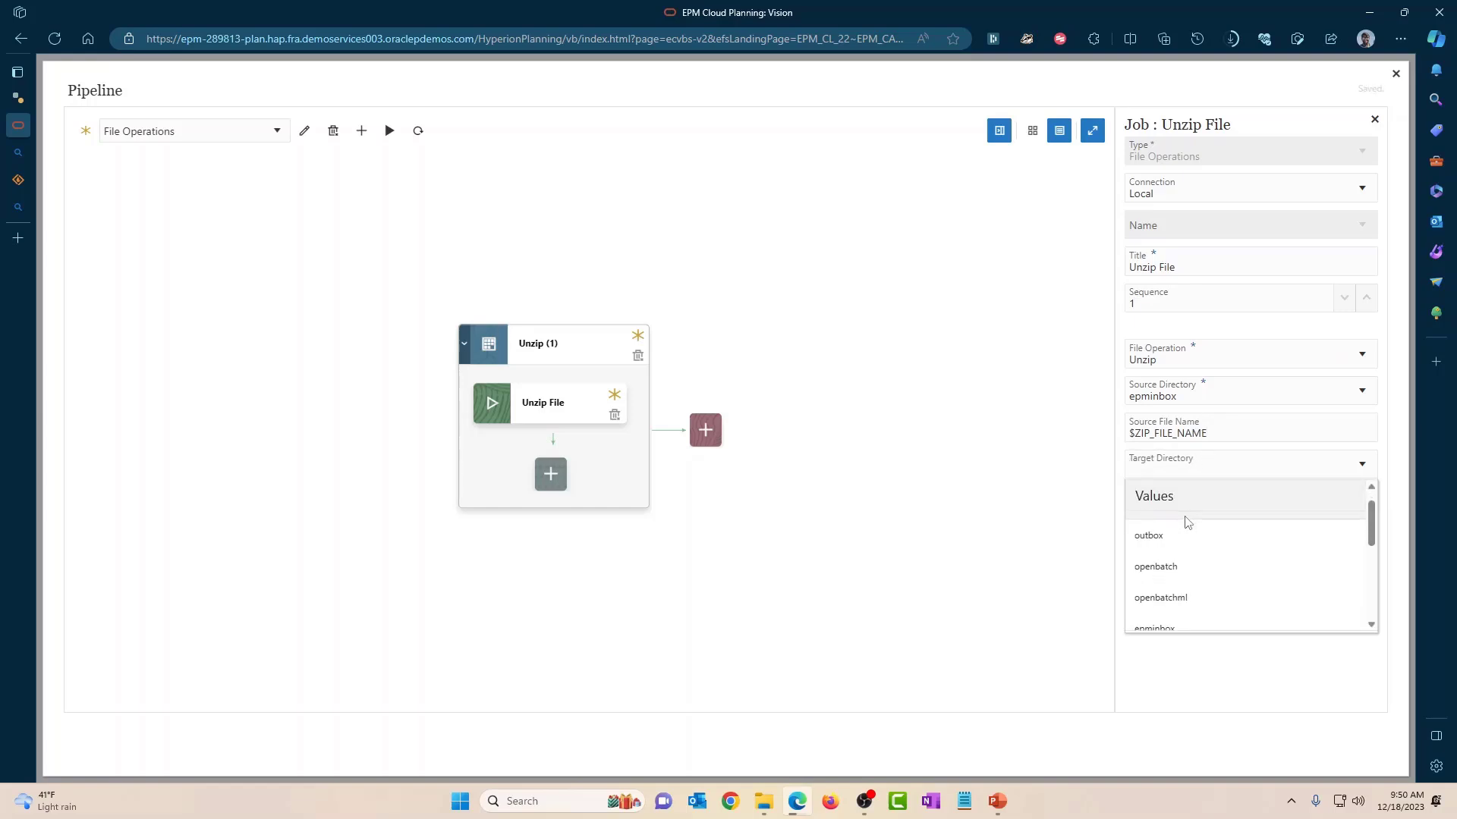
left_click(1188, 585)
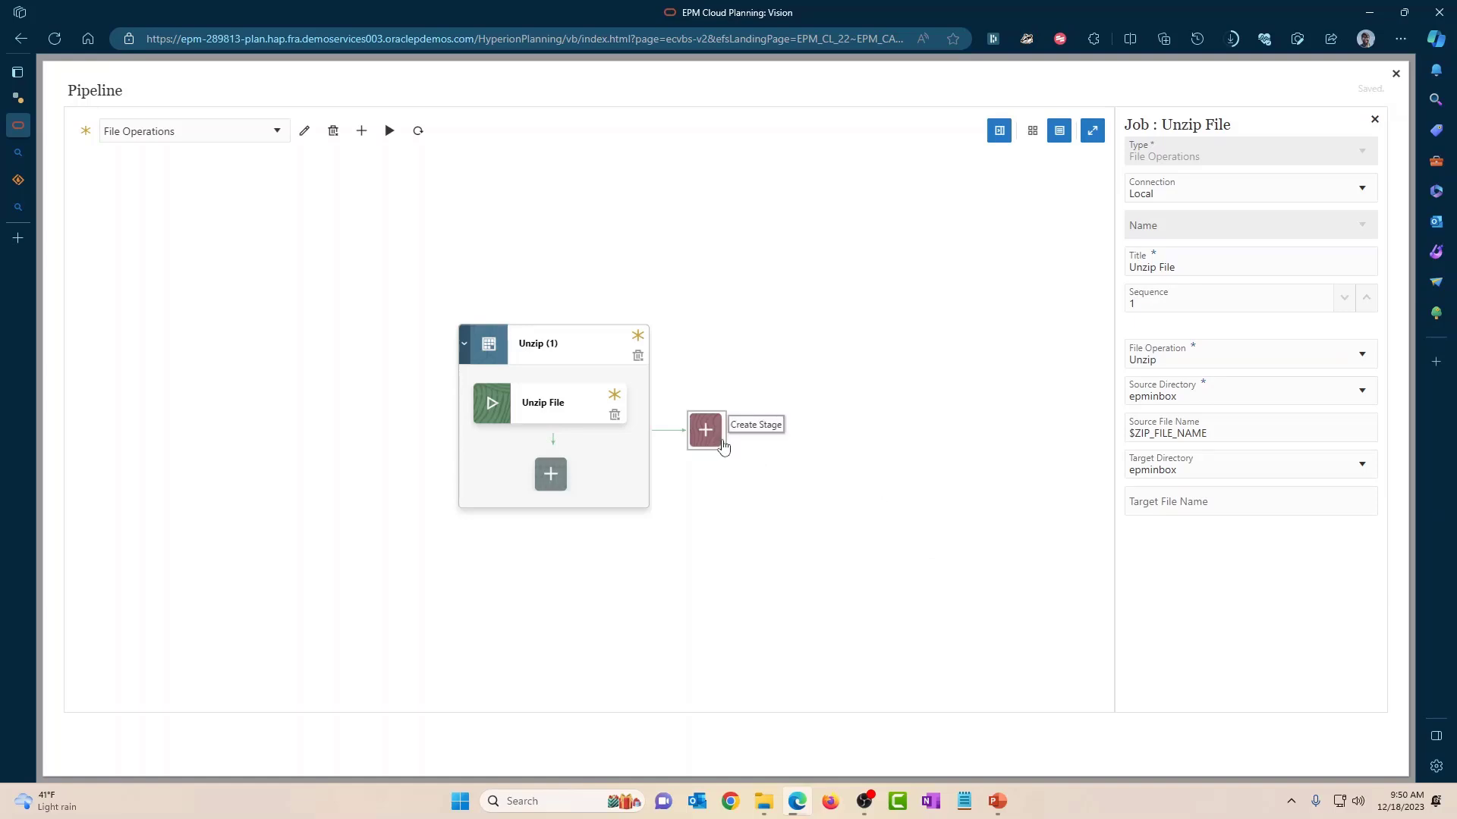
Step: Add a second stage to the pipeline with the name Copy and the title Copy File
left_click(707, 432)
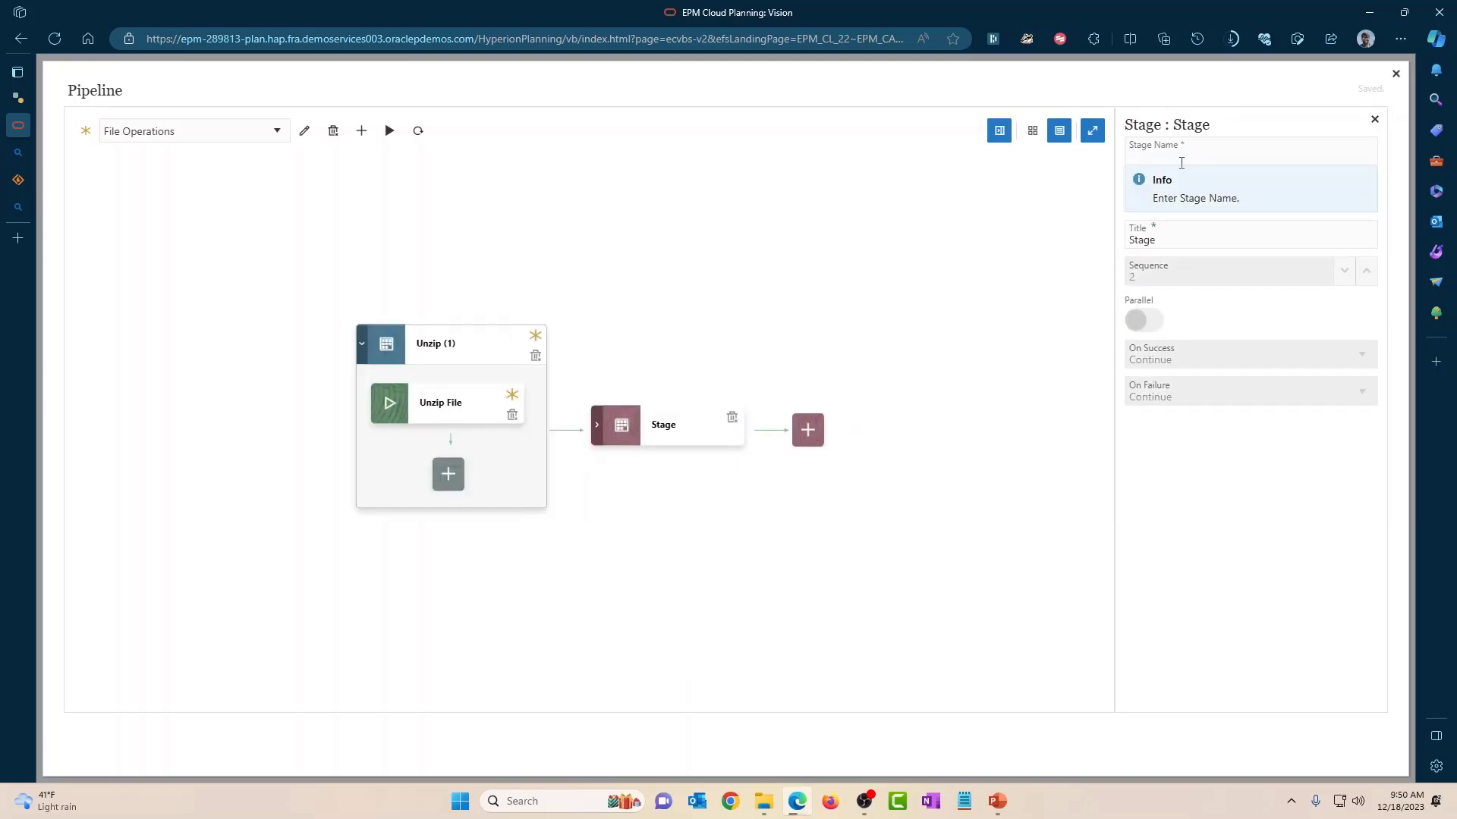
type("Copy")
double_click(1171, 228)
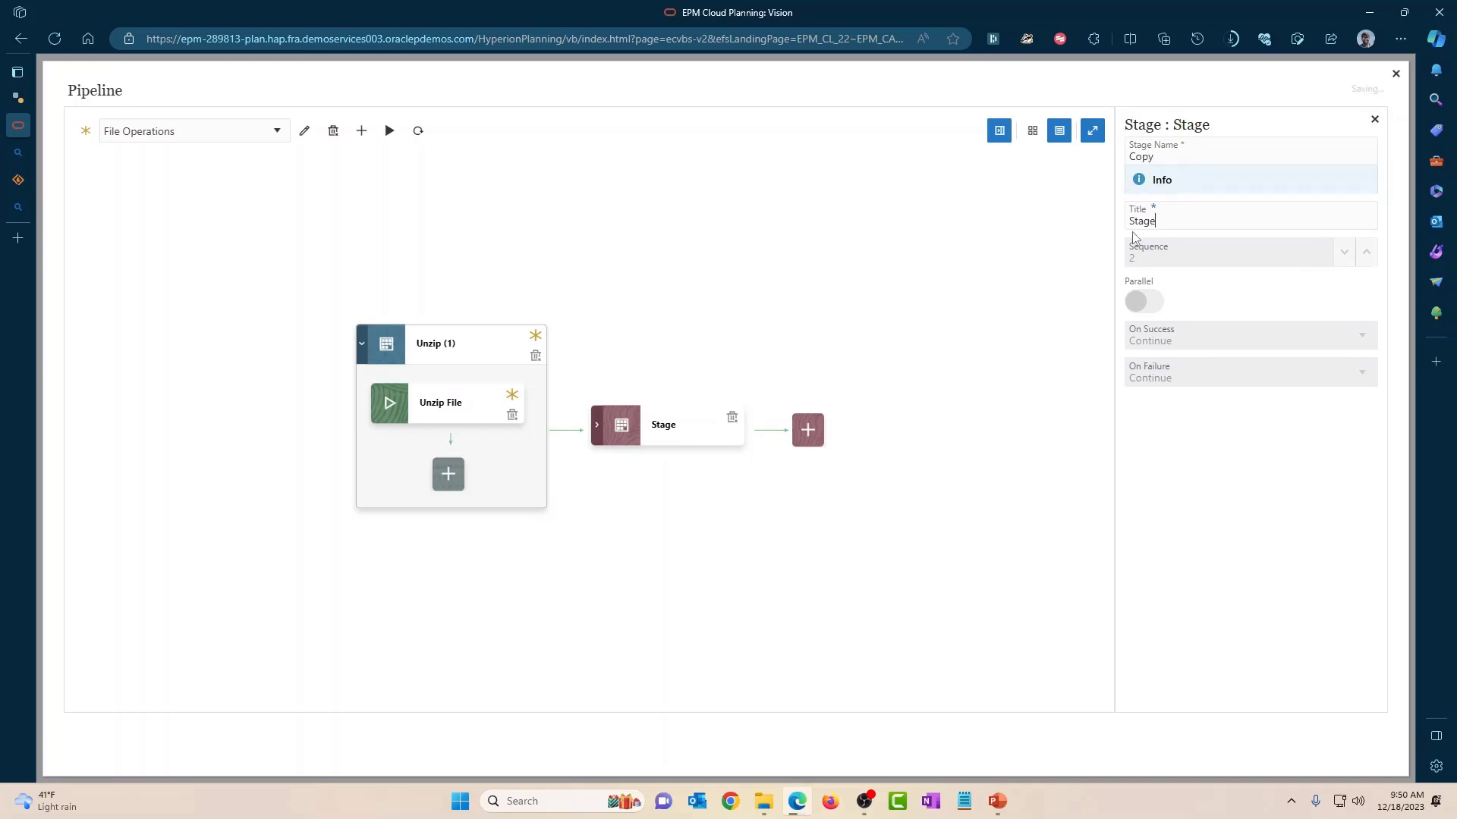
type("Copy File")
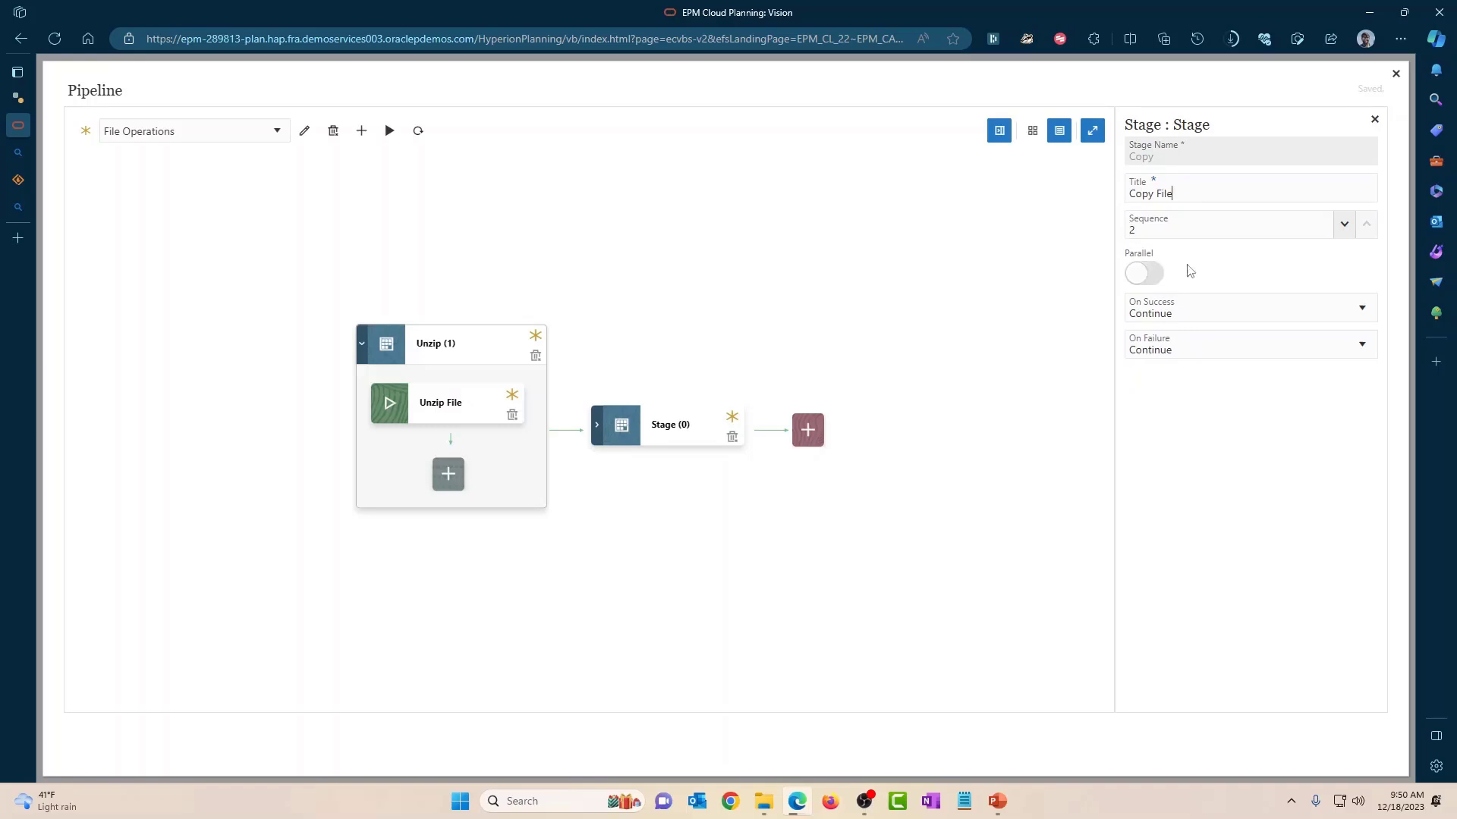
left_click(1185, 275)
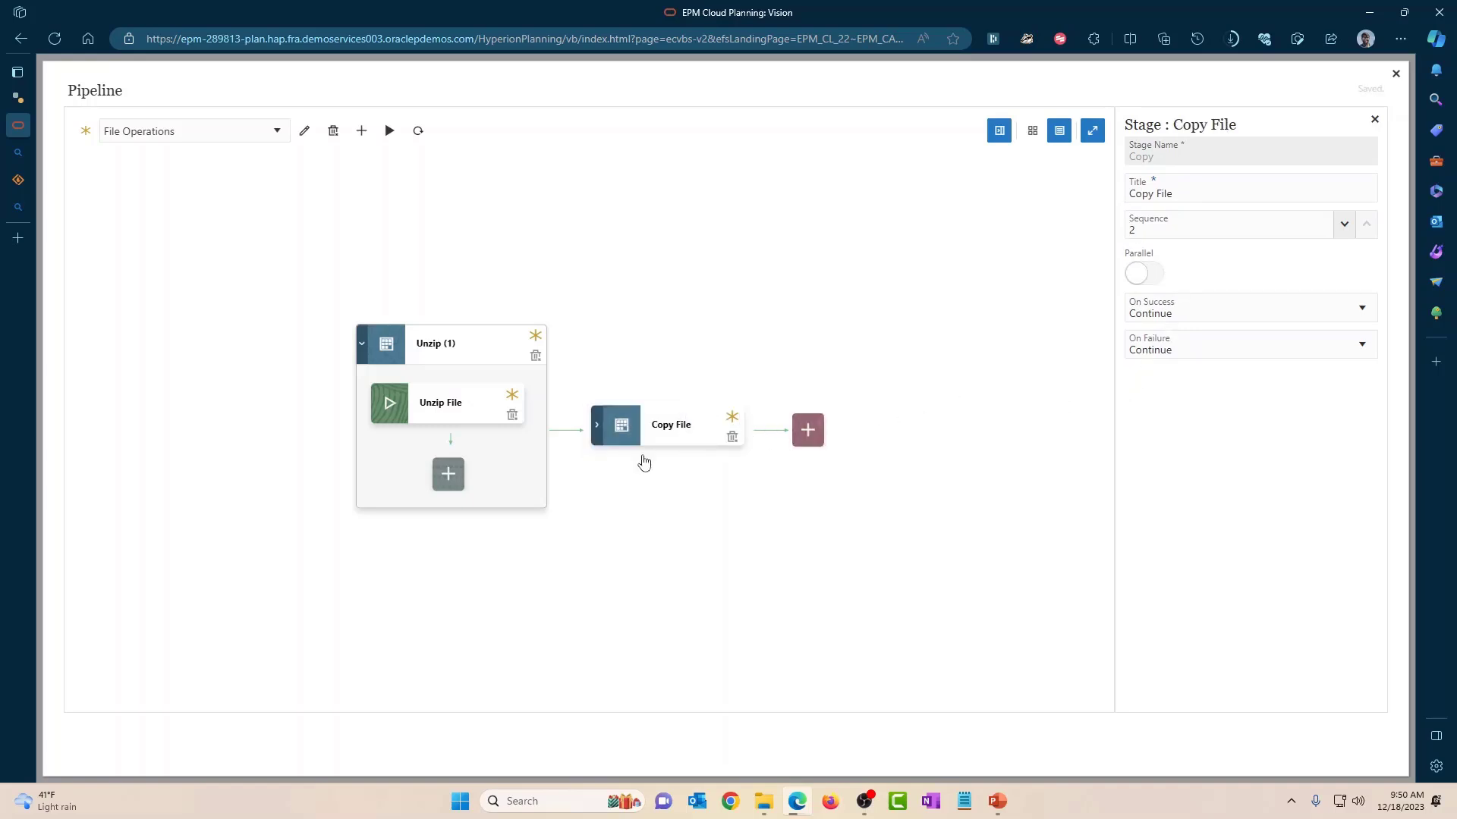
left_click(1000, 131)
left_click(999, 131)
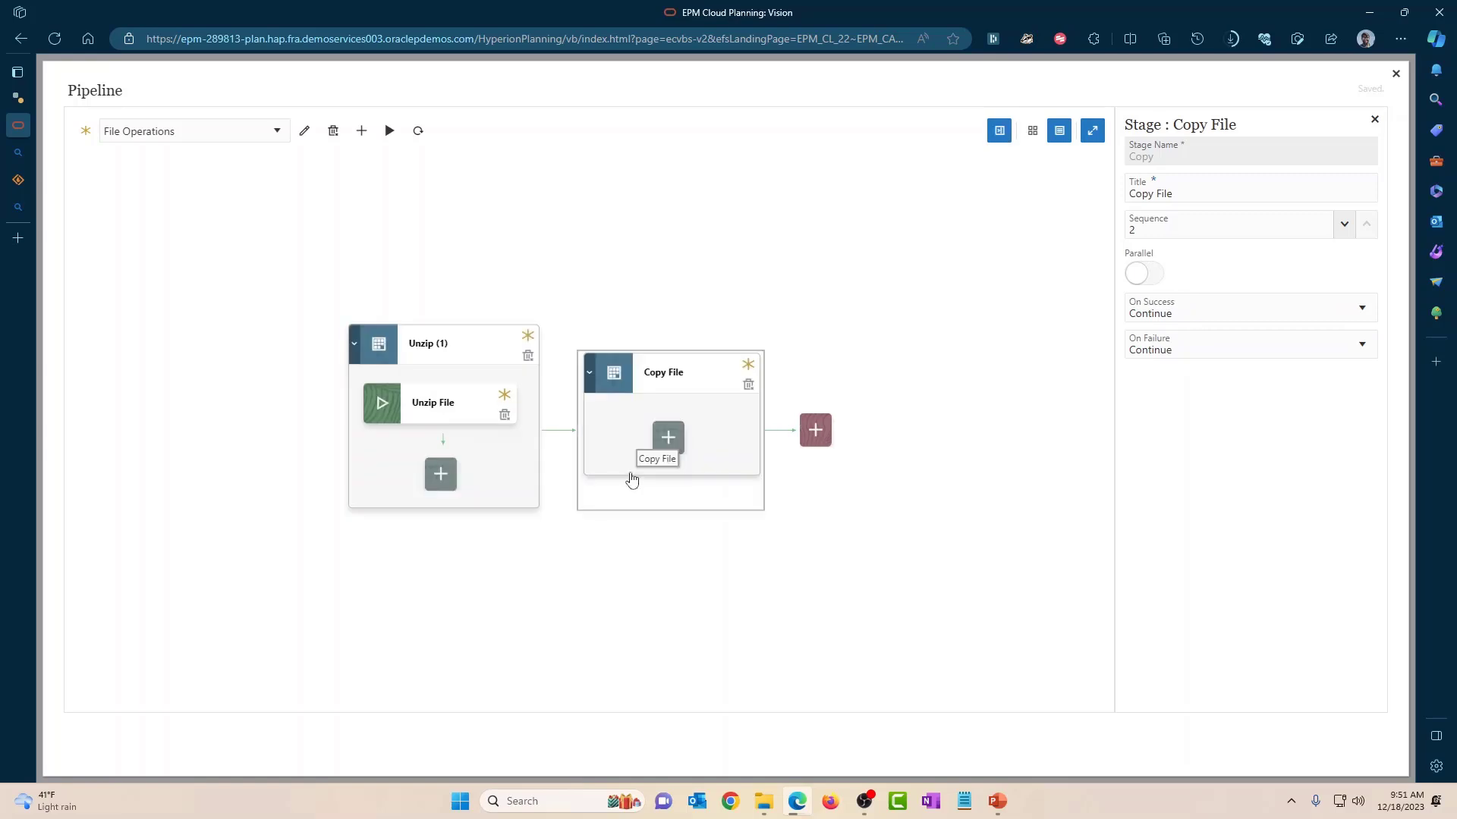
Step: Add a job of type File Operations to the Copy File stage and title it Copy File
left_click(672, 443)
left_click(1183, 156)
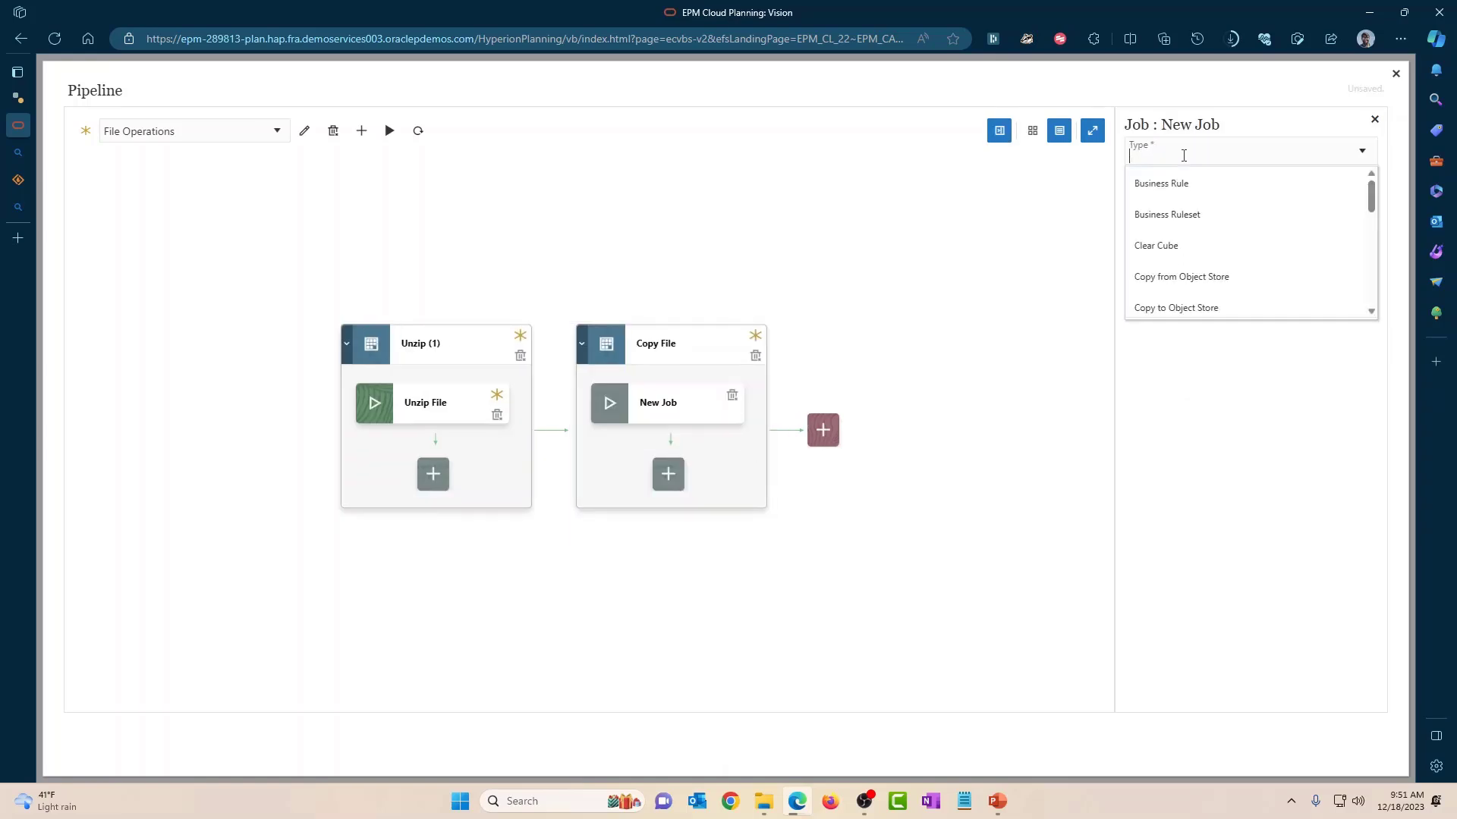
type("fil")
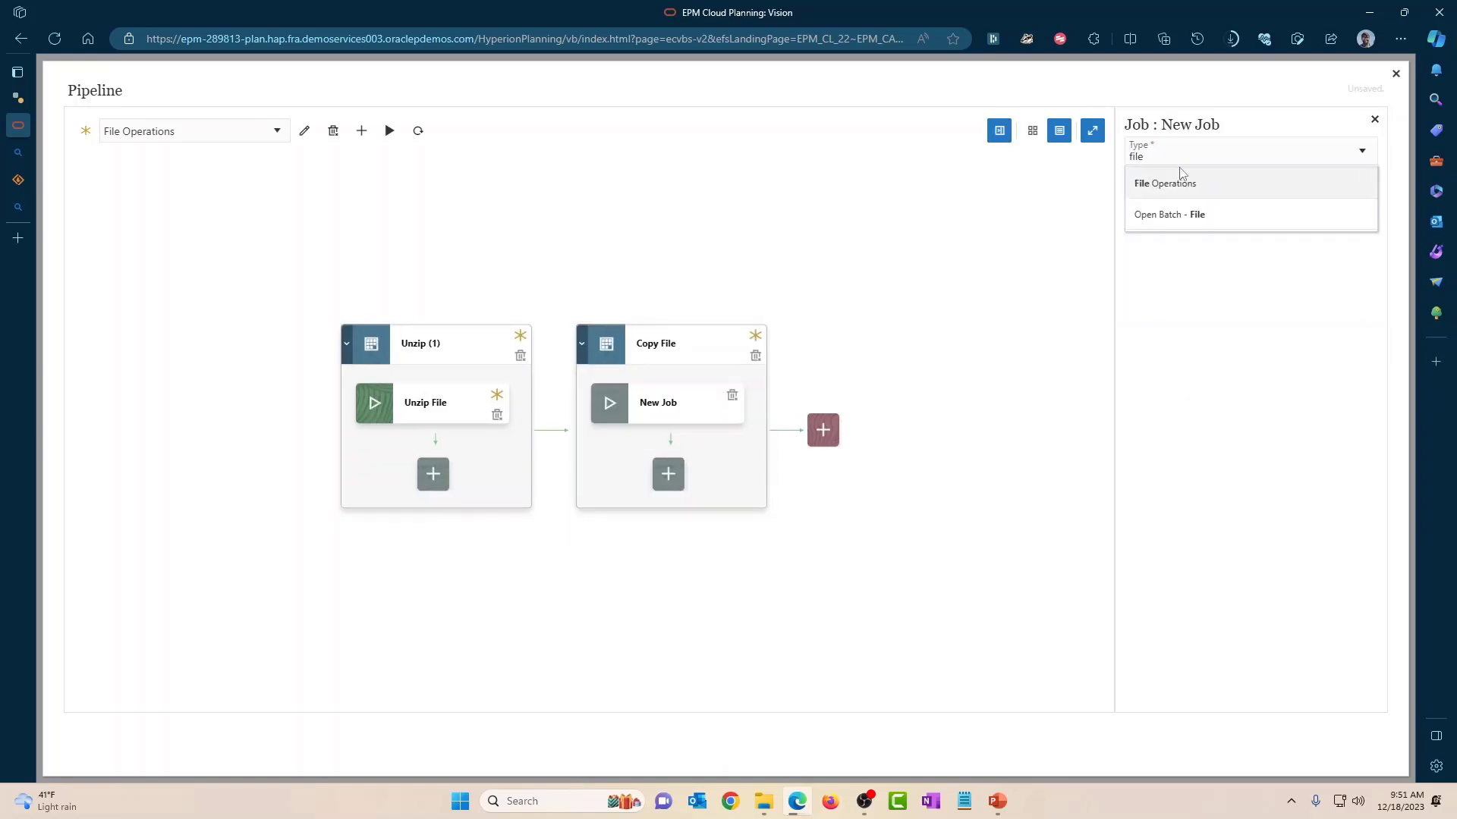
type("e")
left_click(1180, 185)
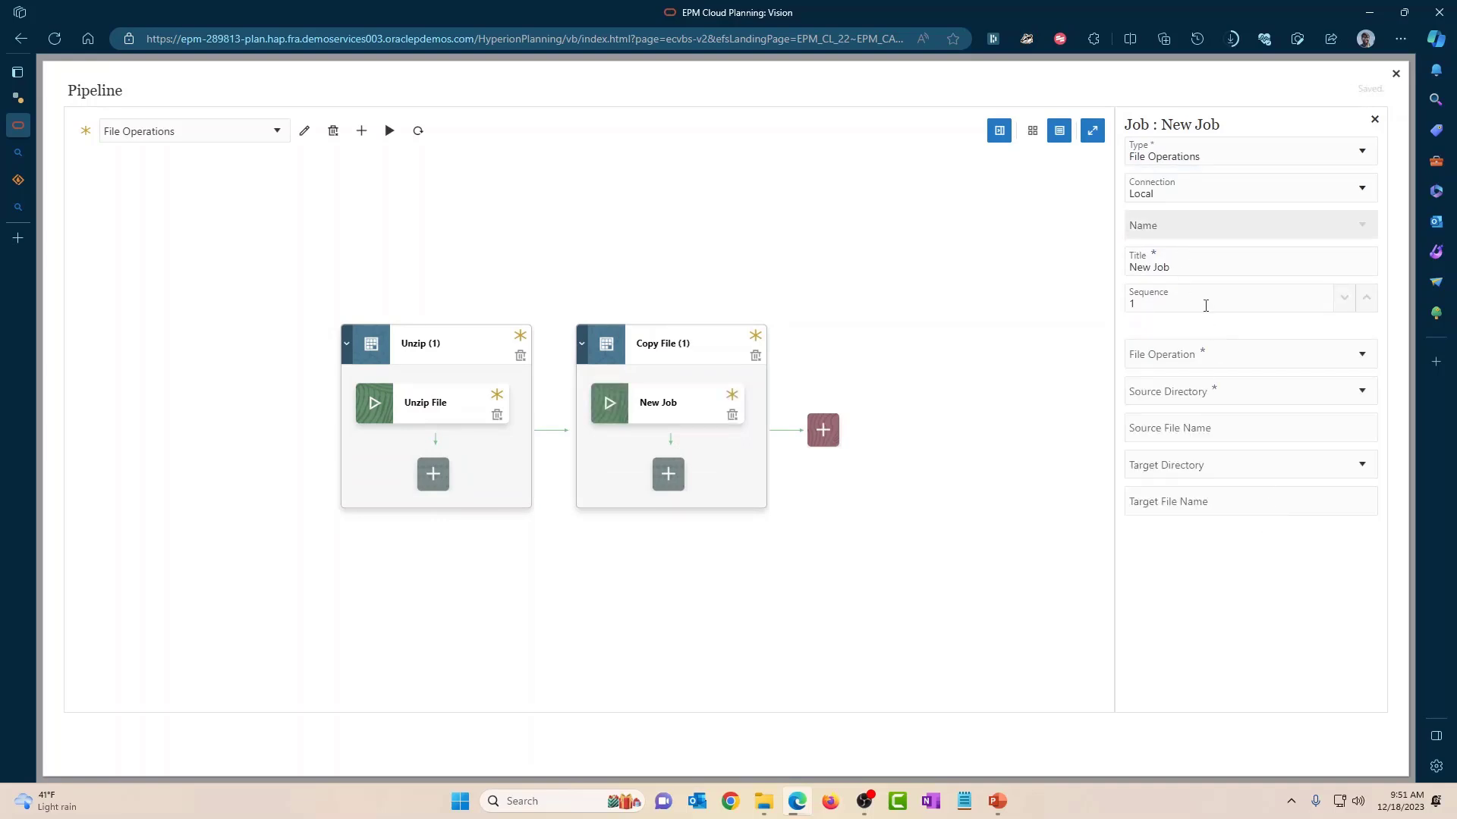
triple_click(1191, 267)
type("Copy ")
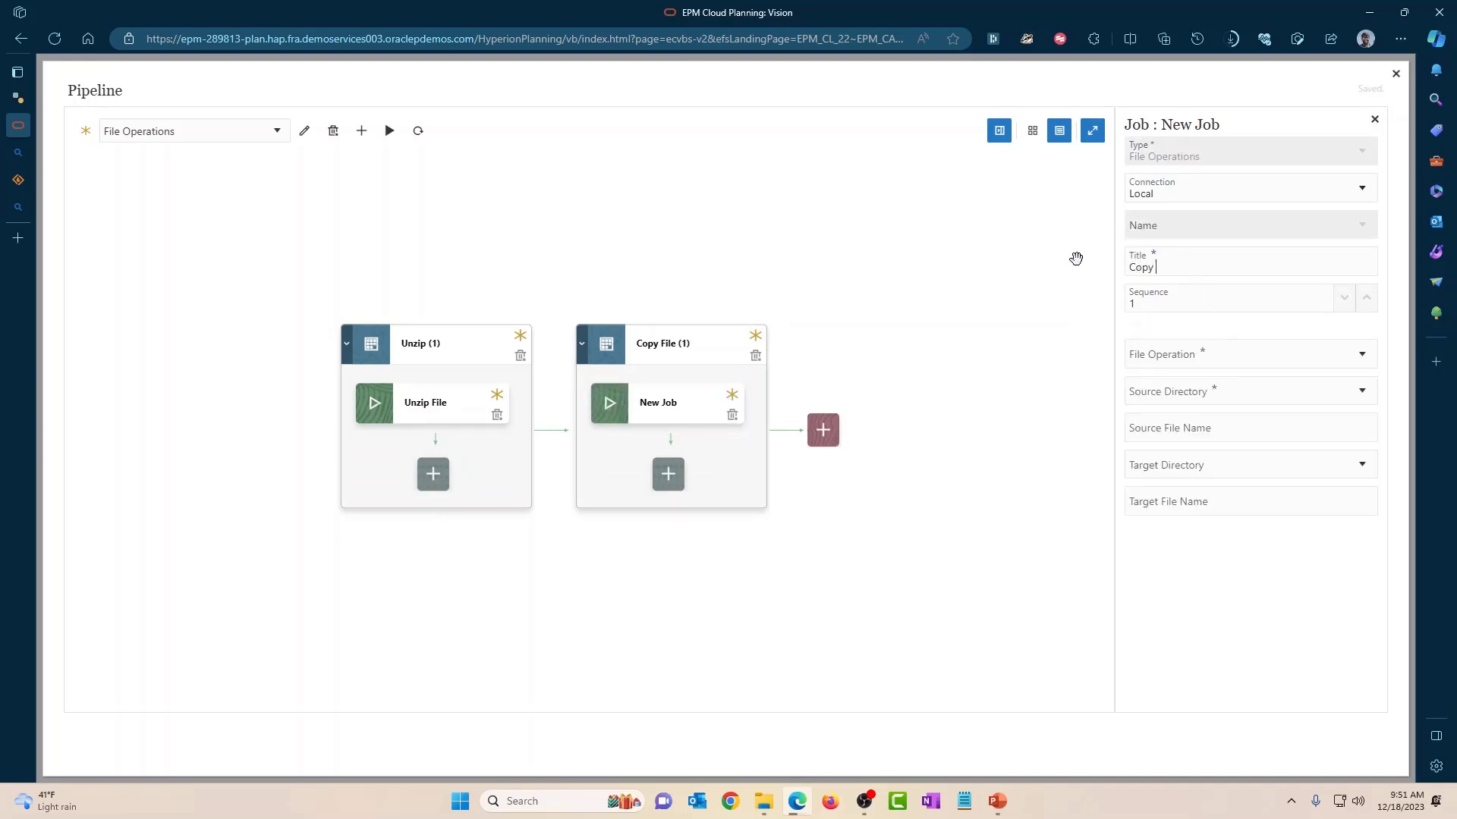
type("File")
Step: Set the Copy File job's file operation to Copy and its source directory to epminbox
left_click(1218, 355)
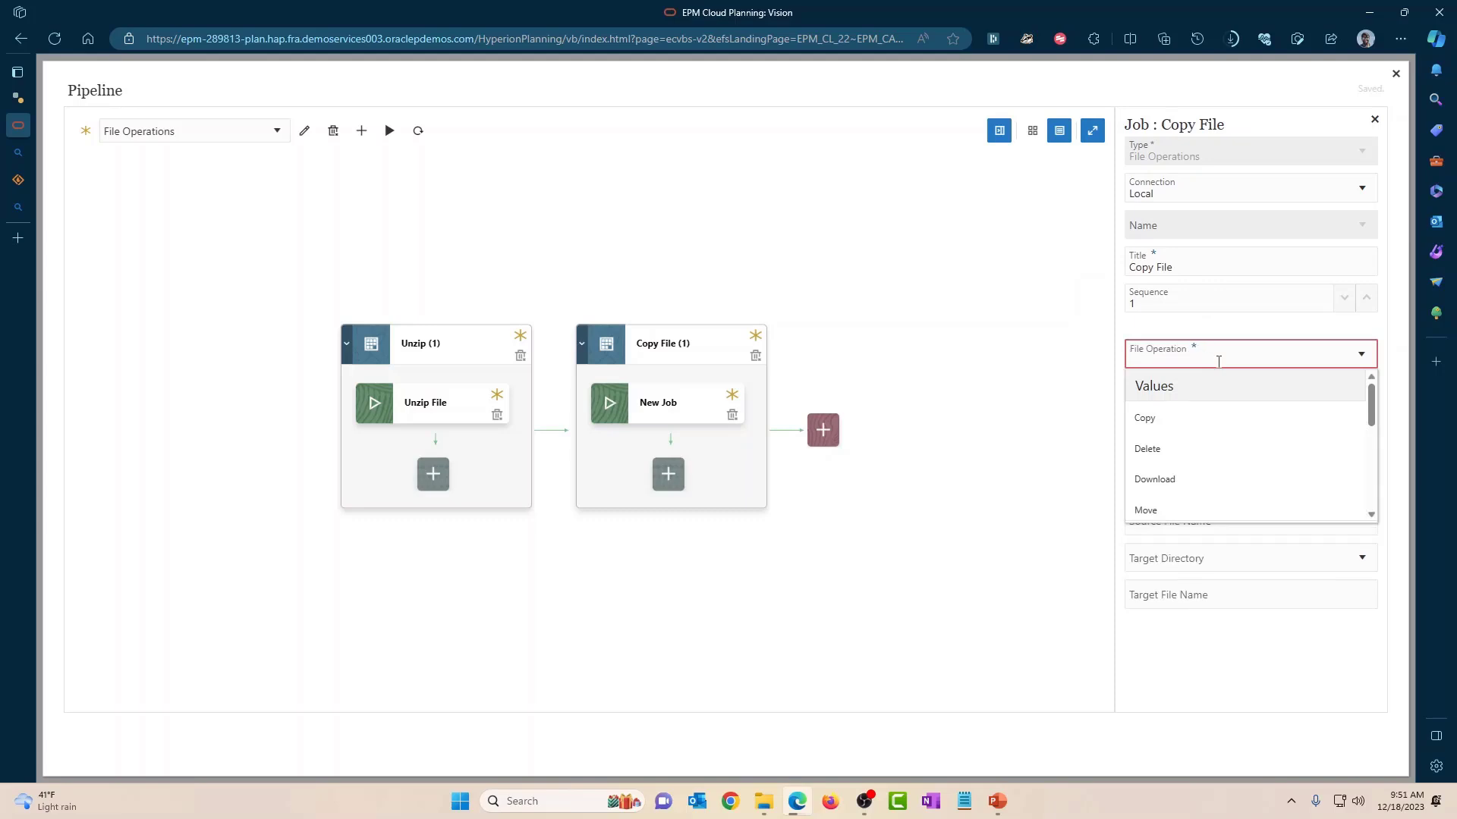
left_click(1184, 418)
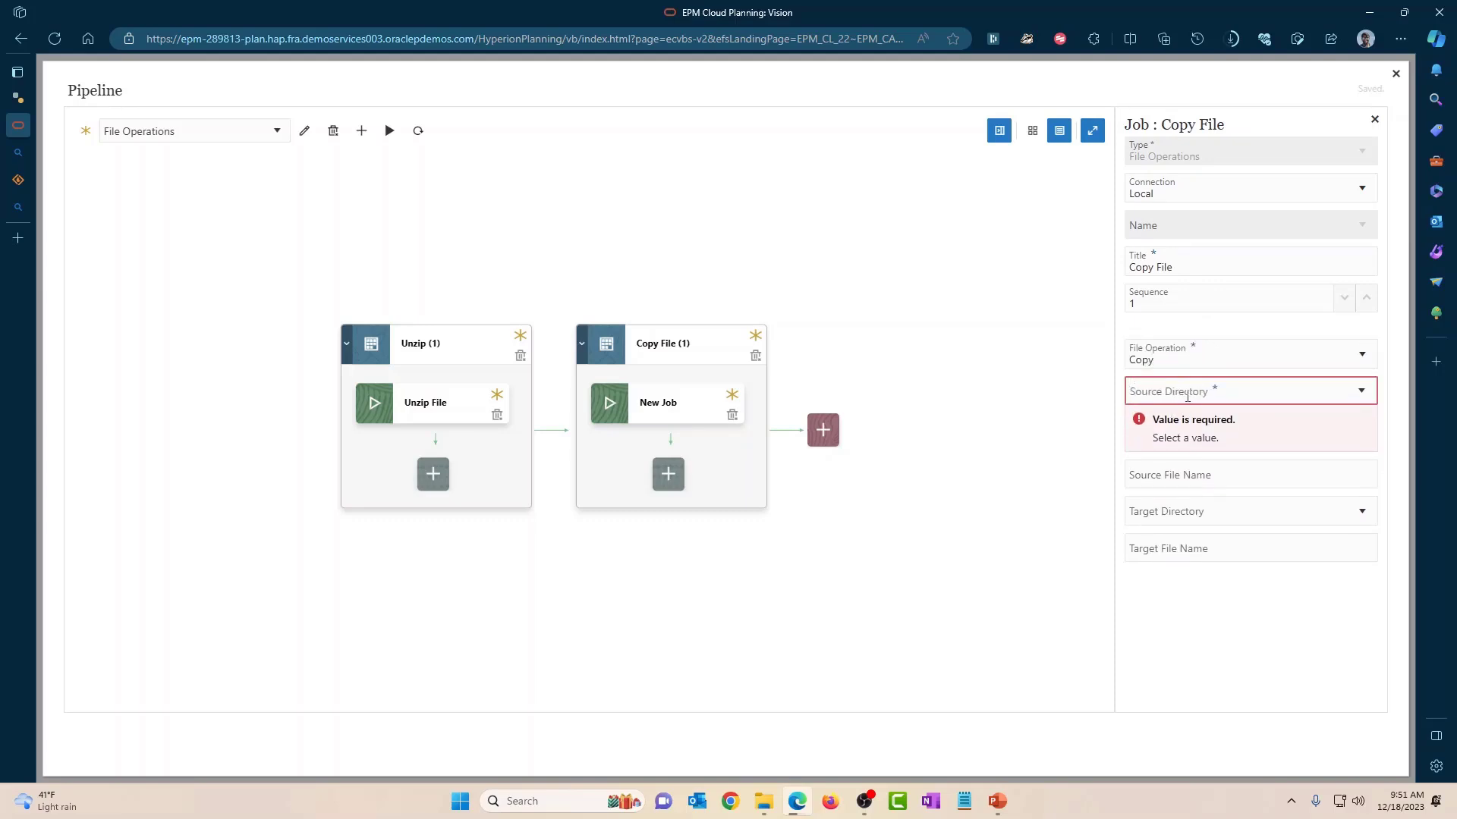
left_click(1187, 395)
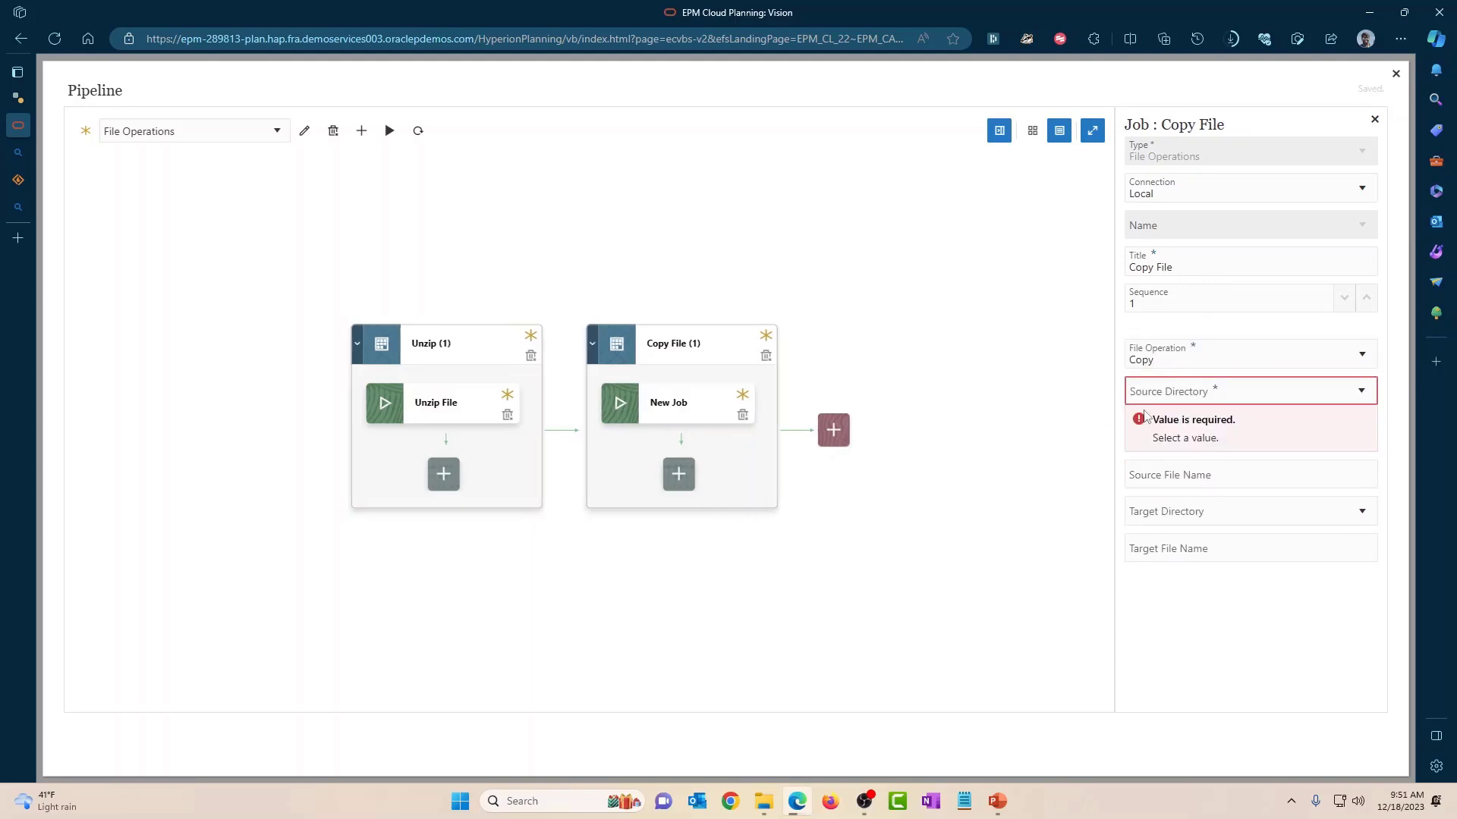
left_click(1150, 396)
type("epminbox")
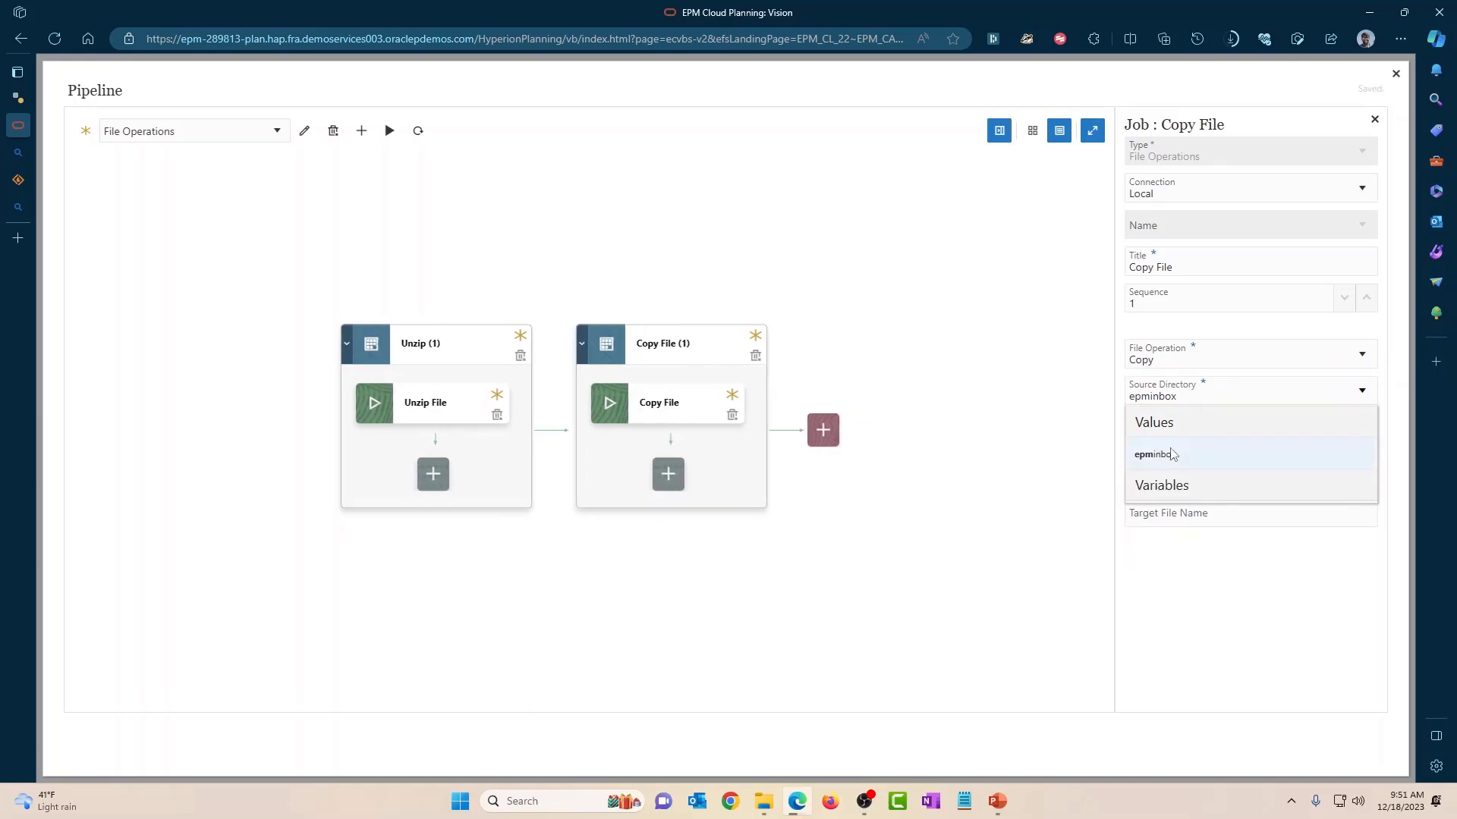
left_click(1172, 454)
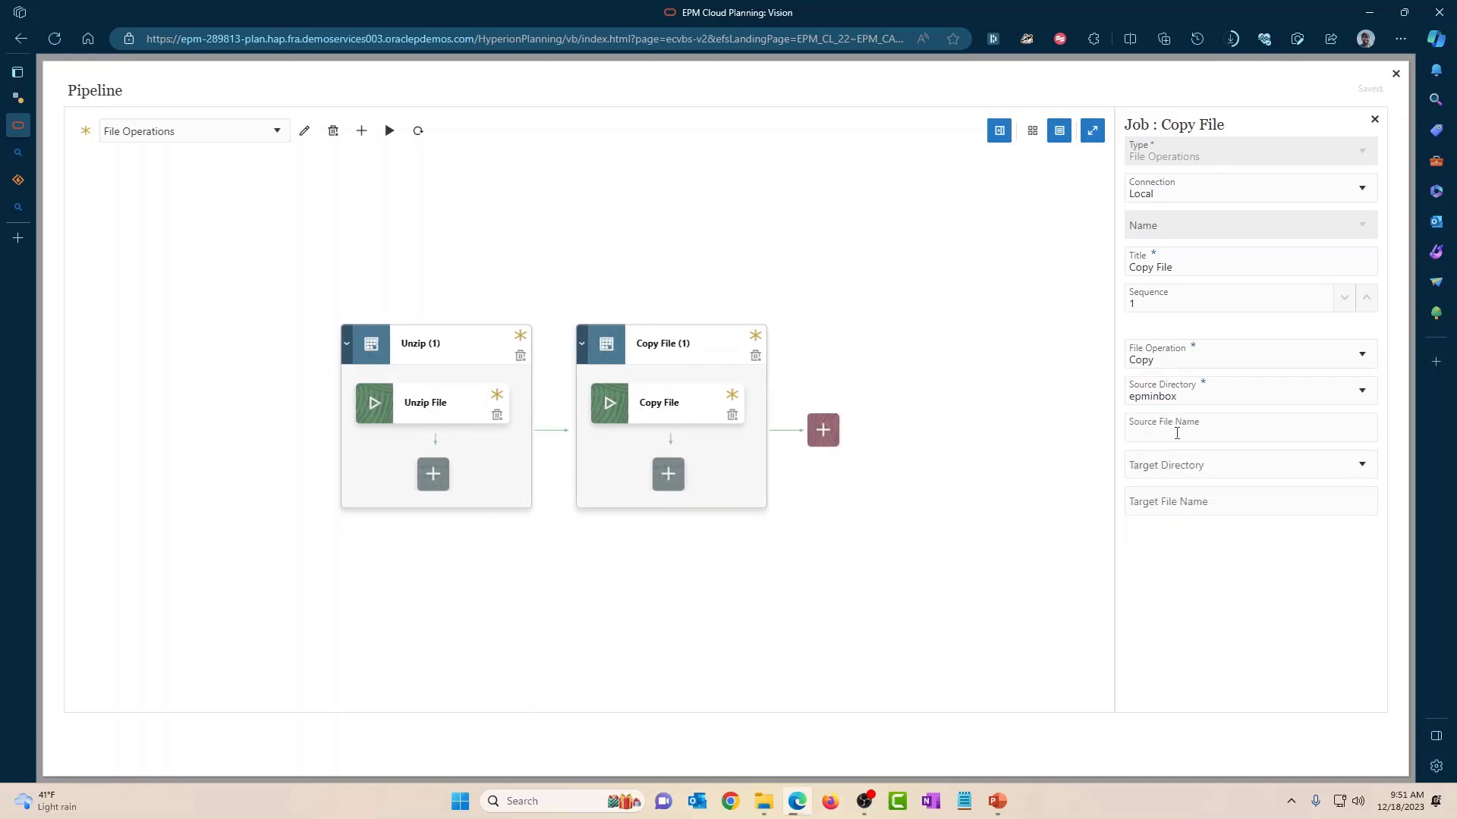
Step: Set the Copy File job's source file name to $CSV_FILE_NAME, target directory to epminbox and target file name to $NEW_FILE_NAME
left_click(1176, 433)
type("$CSV_FILE_NAME")
left_click(1172, 471)
scroll(1189, 561, "down", 3)
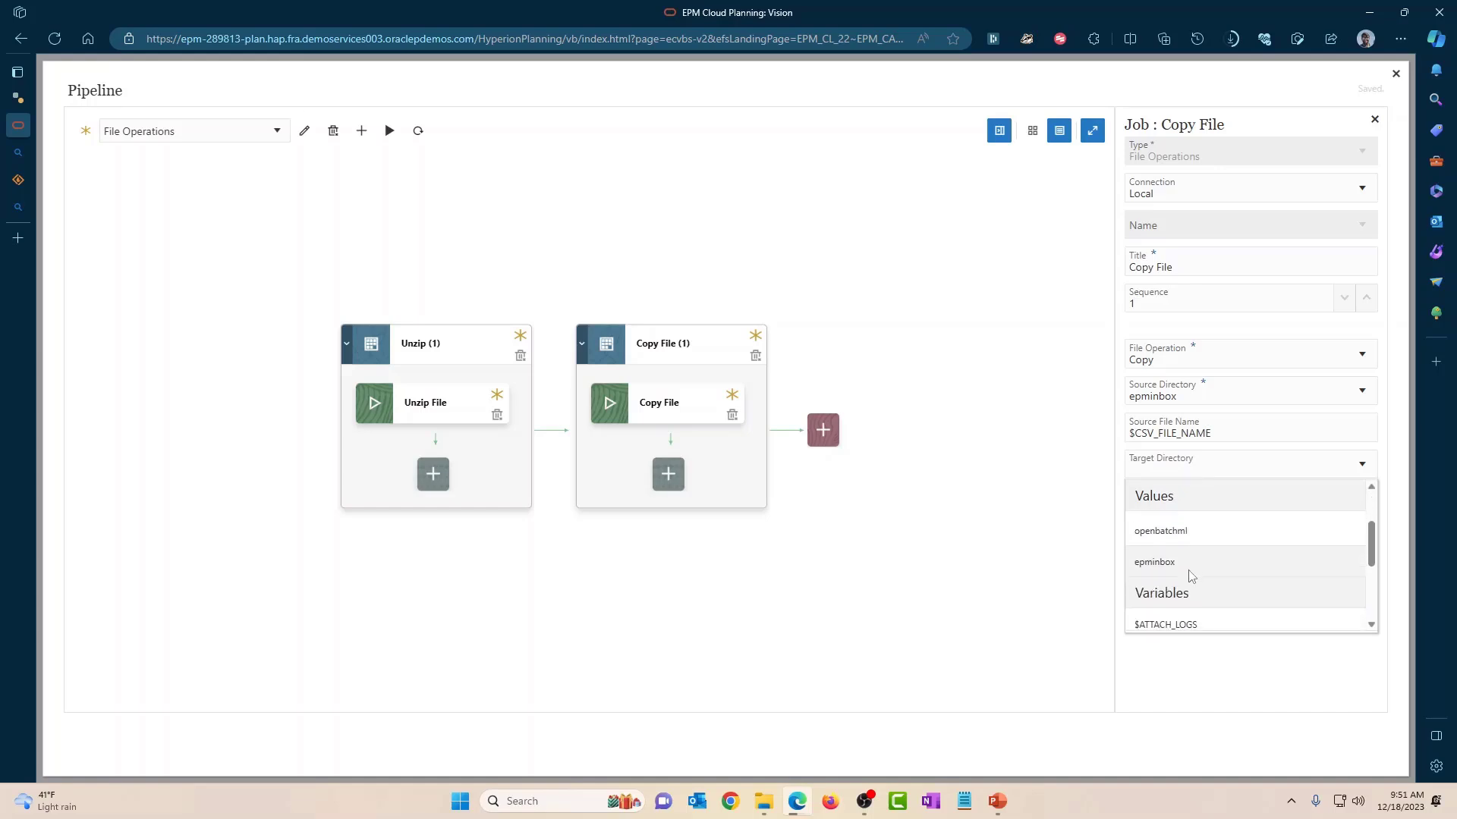
left_click(1185, 562)
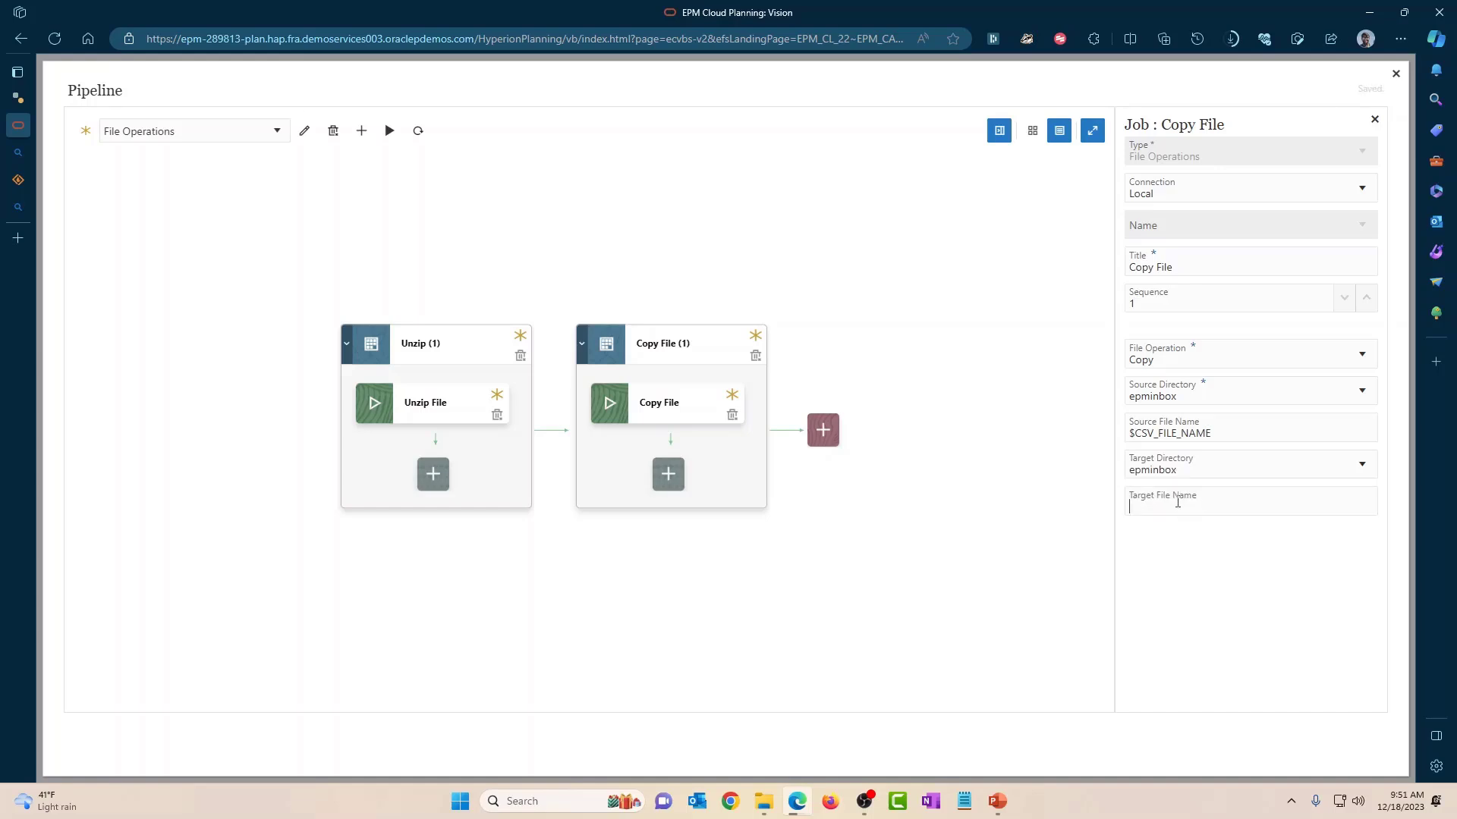
left_click(1176, 502)
type("$NEW_FILE_NAME")
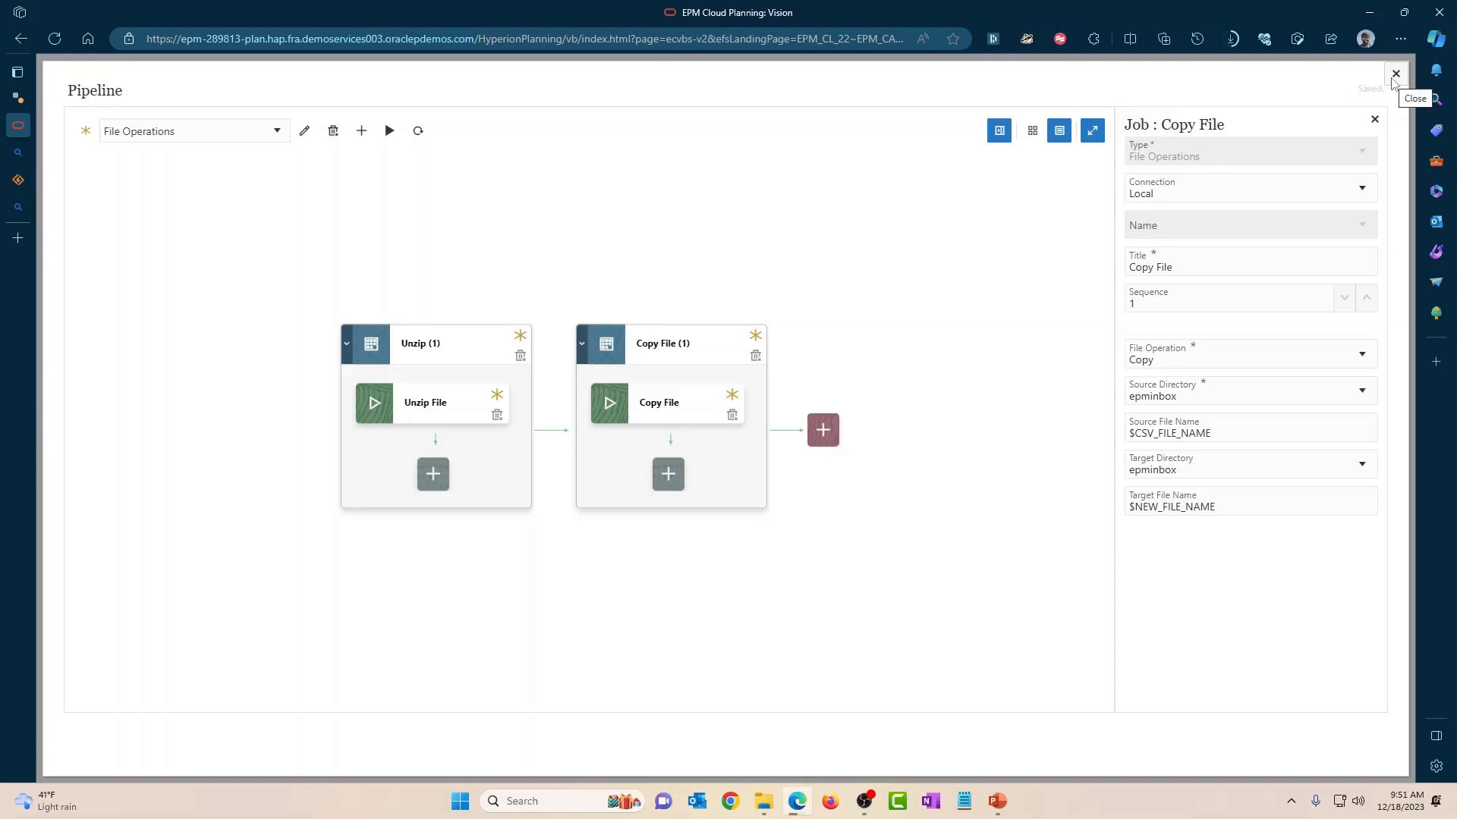
Step: Close the pipeline editor and open the Inbox/Outbox Explorer from the application overview
left_click(1394, 75)
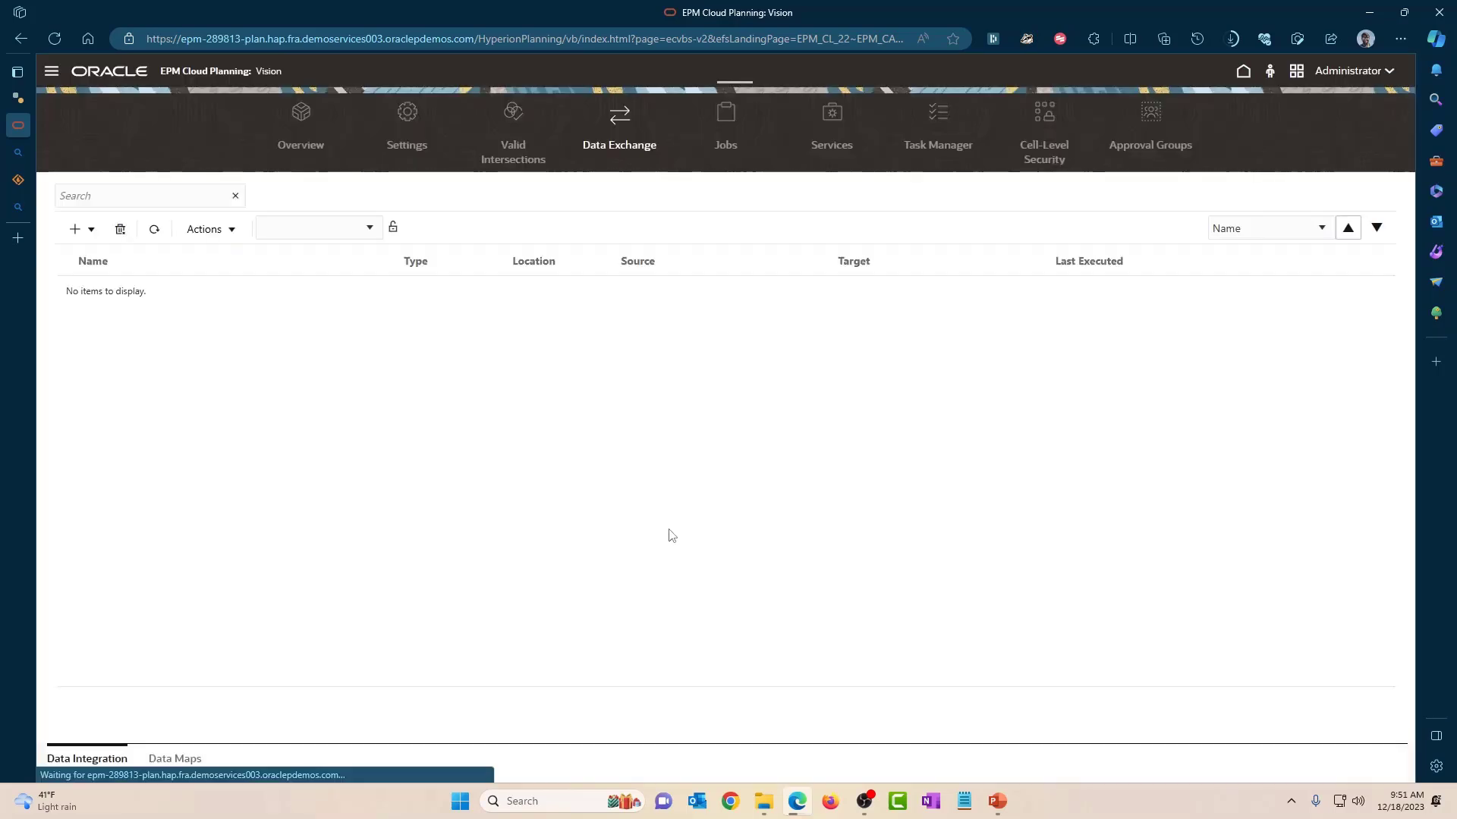
left_click(302, 120)
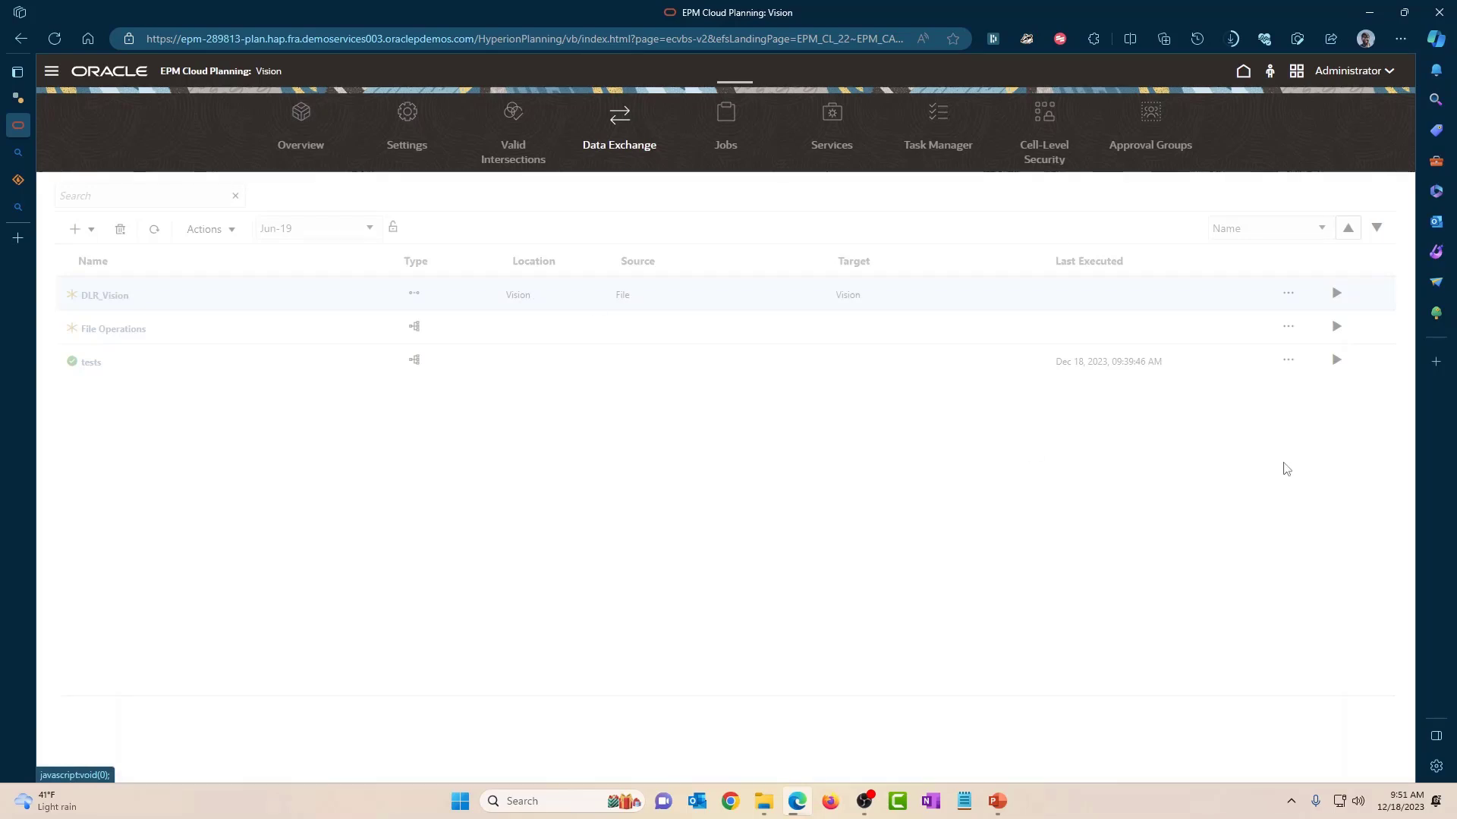
left_click(1377, 194)
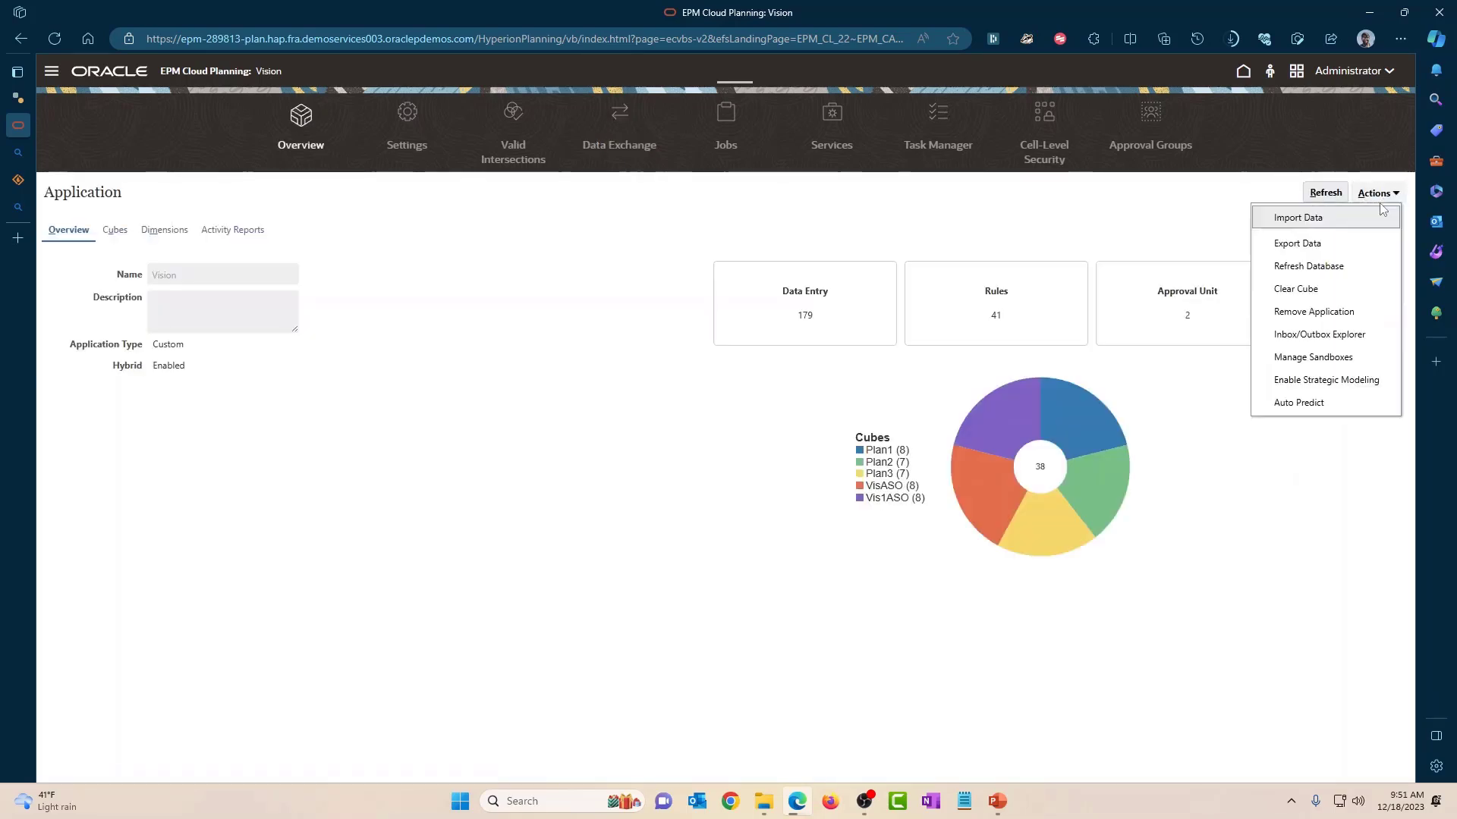
left_click(1312, 332)
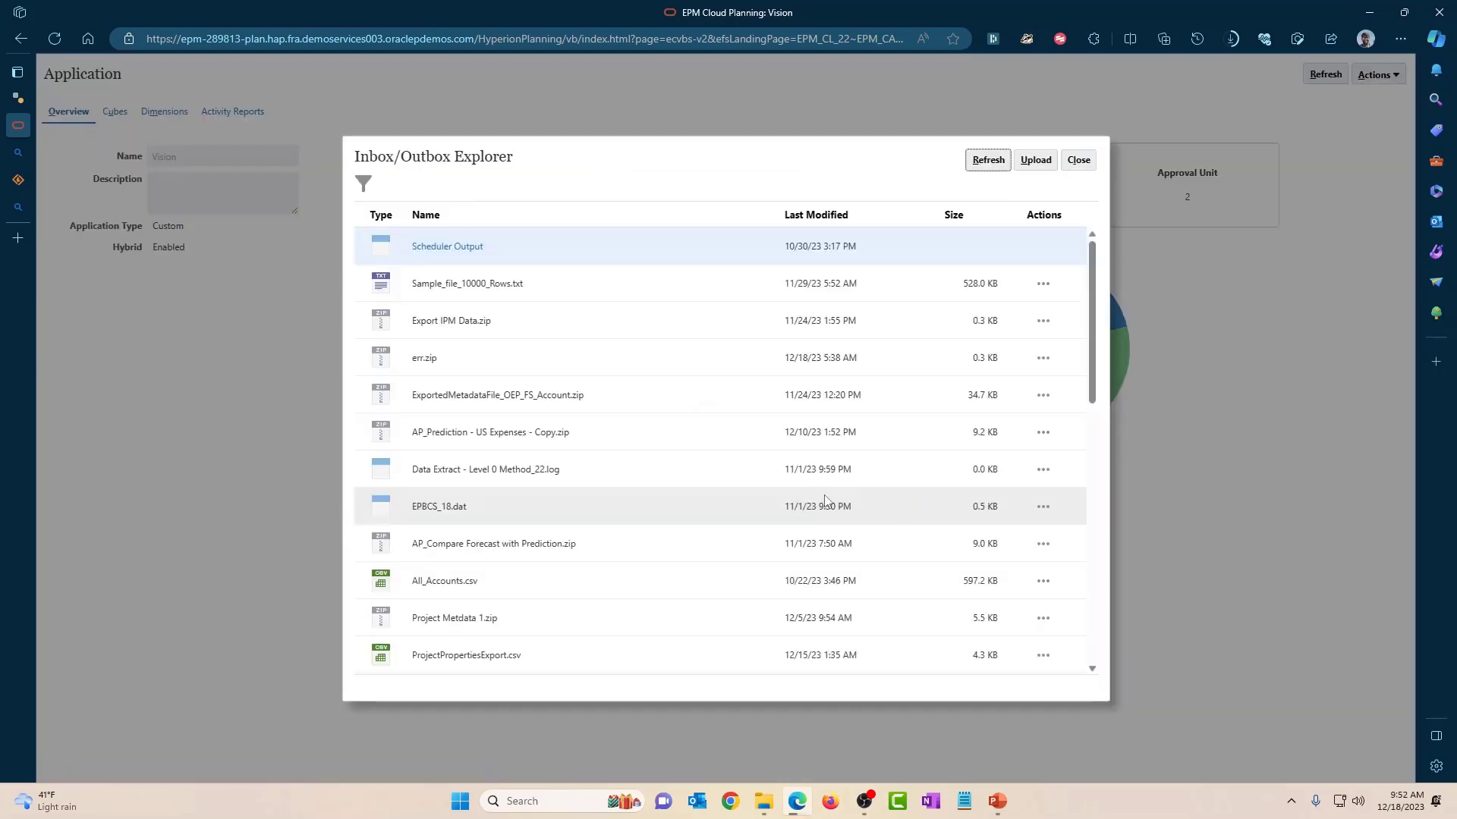
Step: Upload 01ActualsData.zip from the data pipeline folder to the inbox and sort the files by last modified date, newest first
left_click(1036, 159)
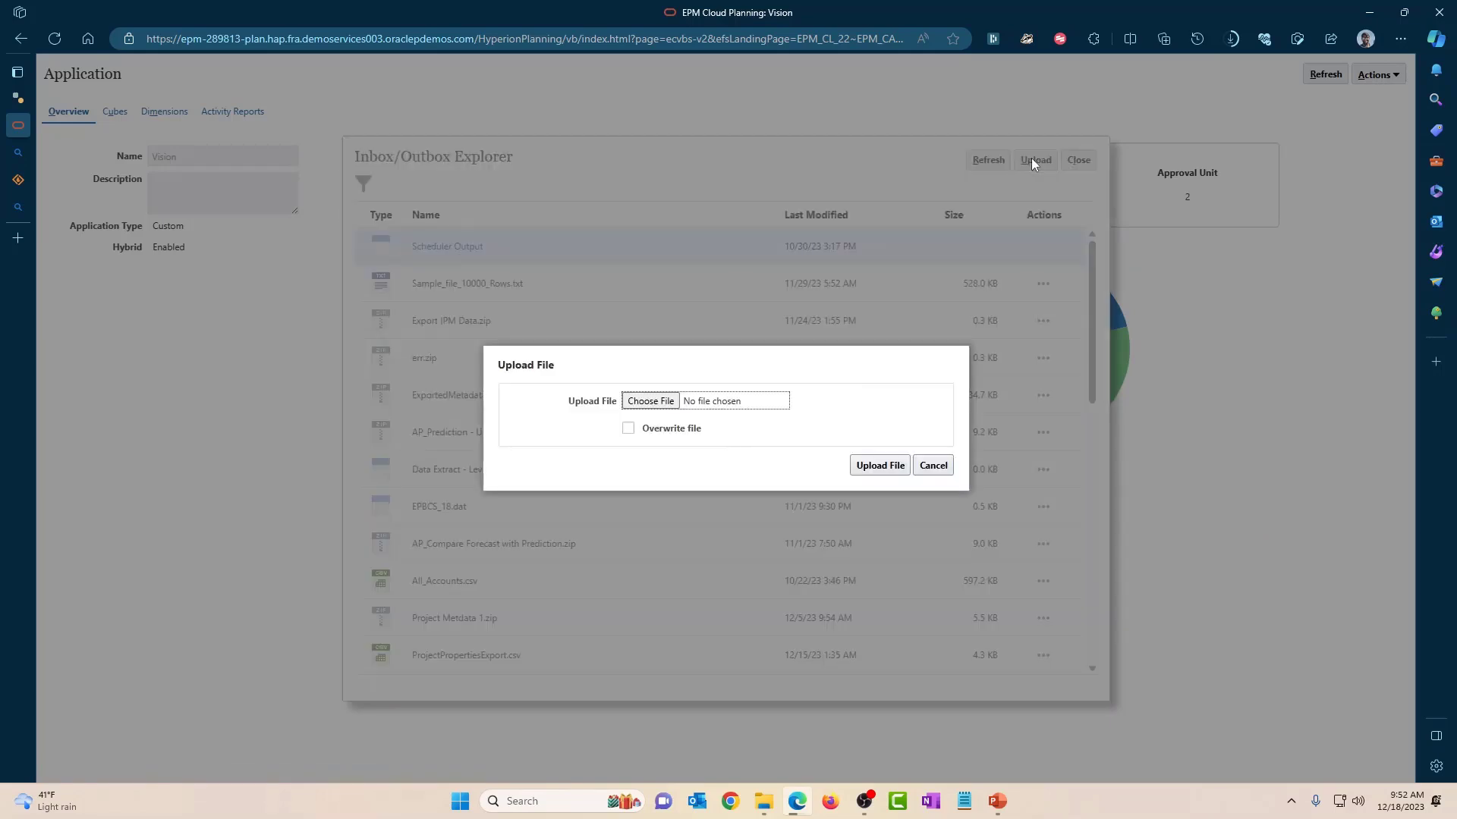
left_click(650, 401)
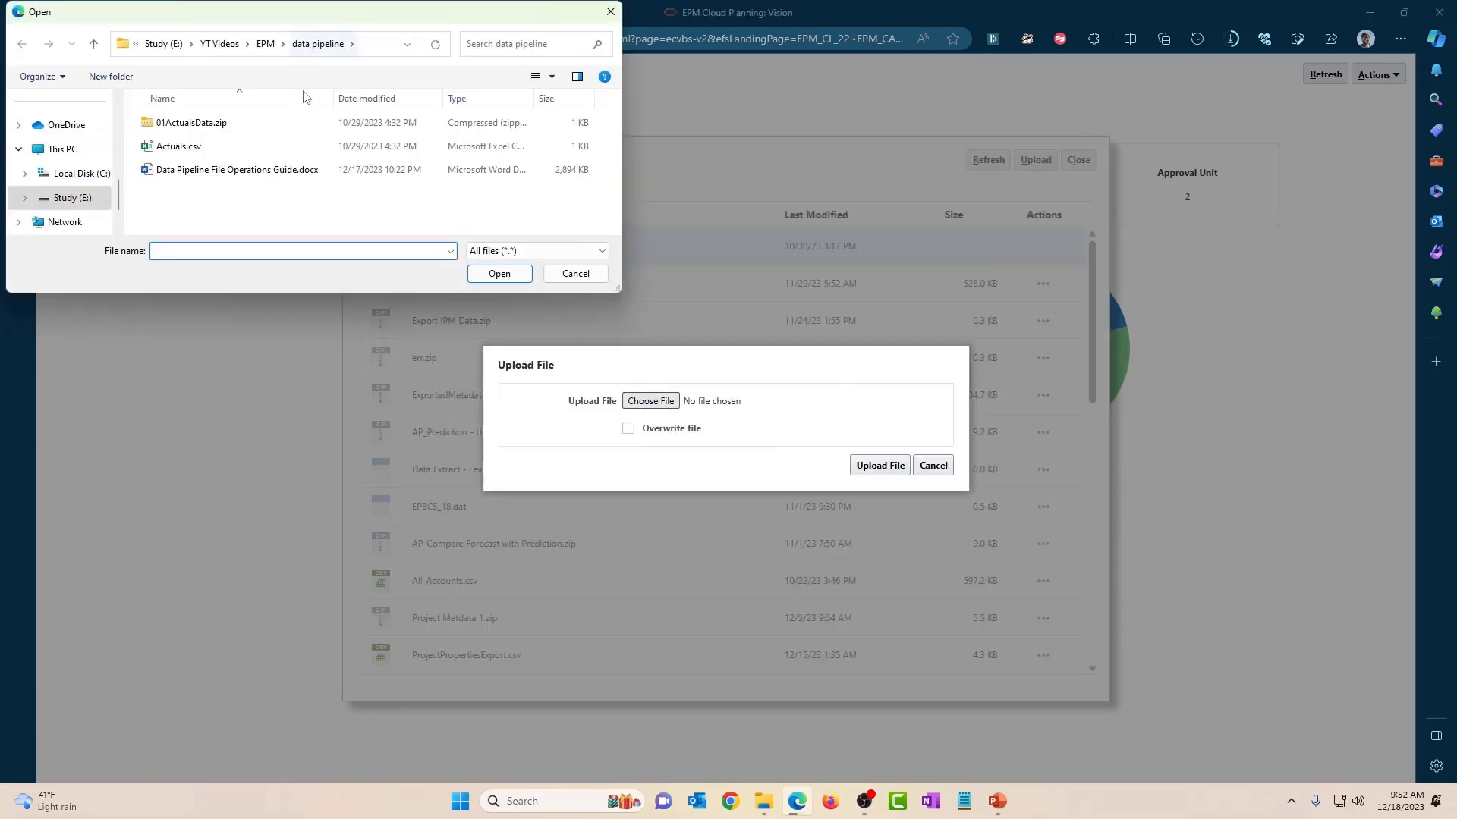
left_click(191, 122)
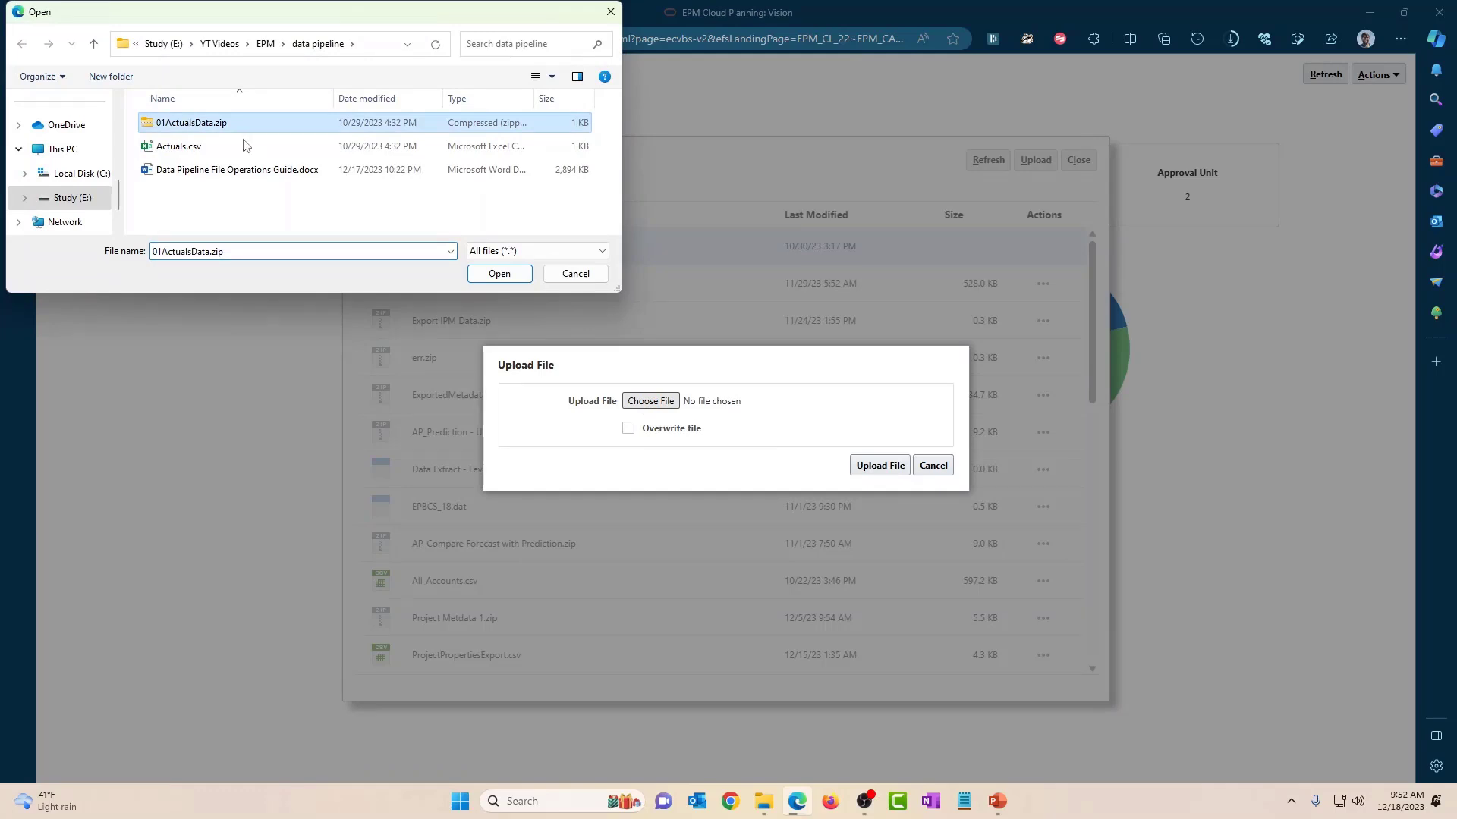
left_click(497, 274)
left_click(880, 465)
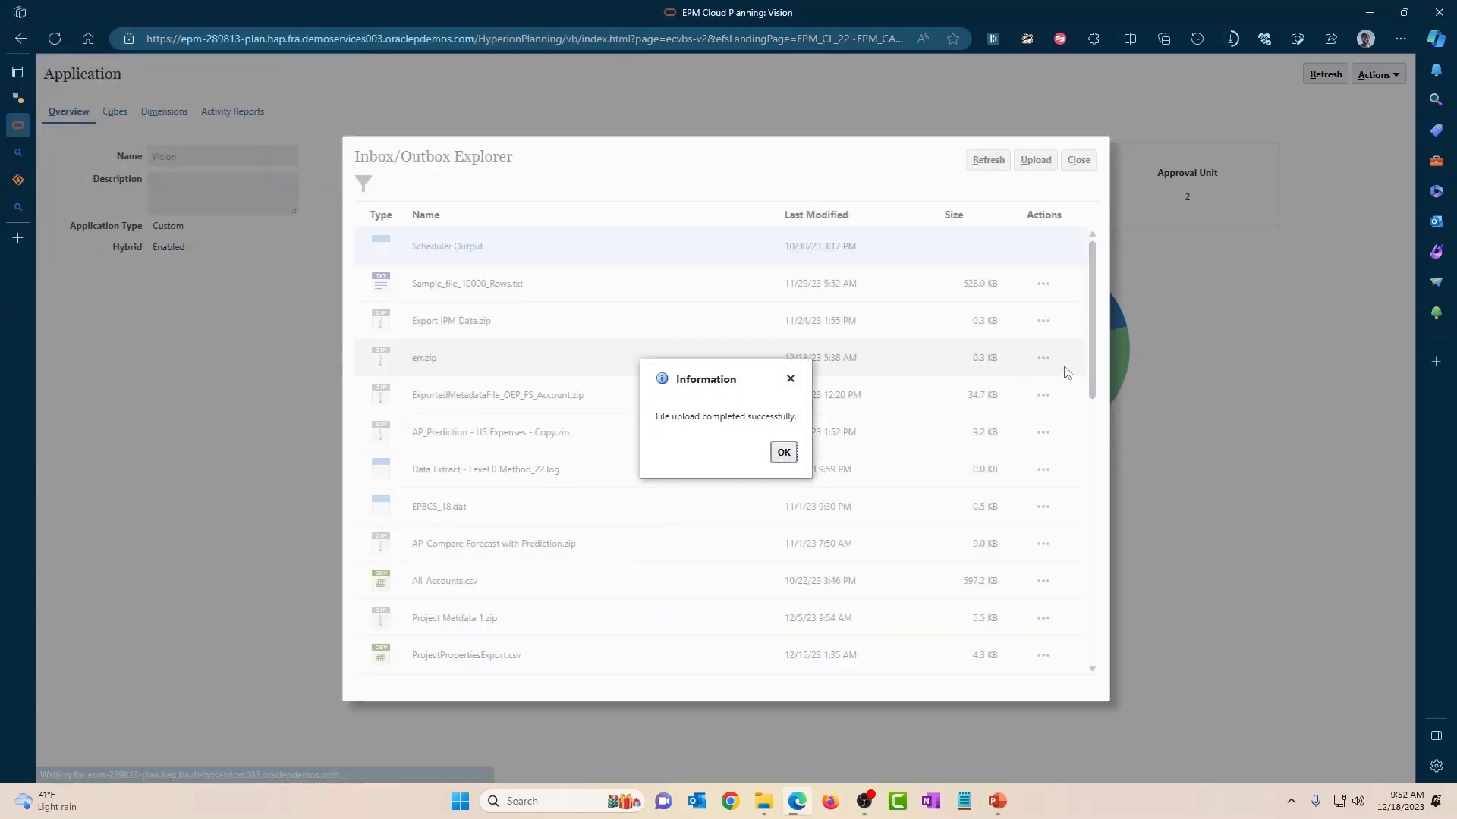
left_click(783, 452)
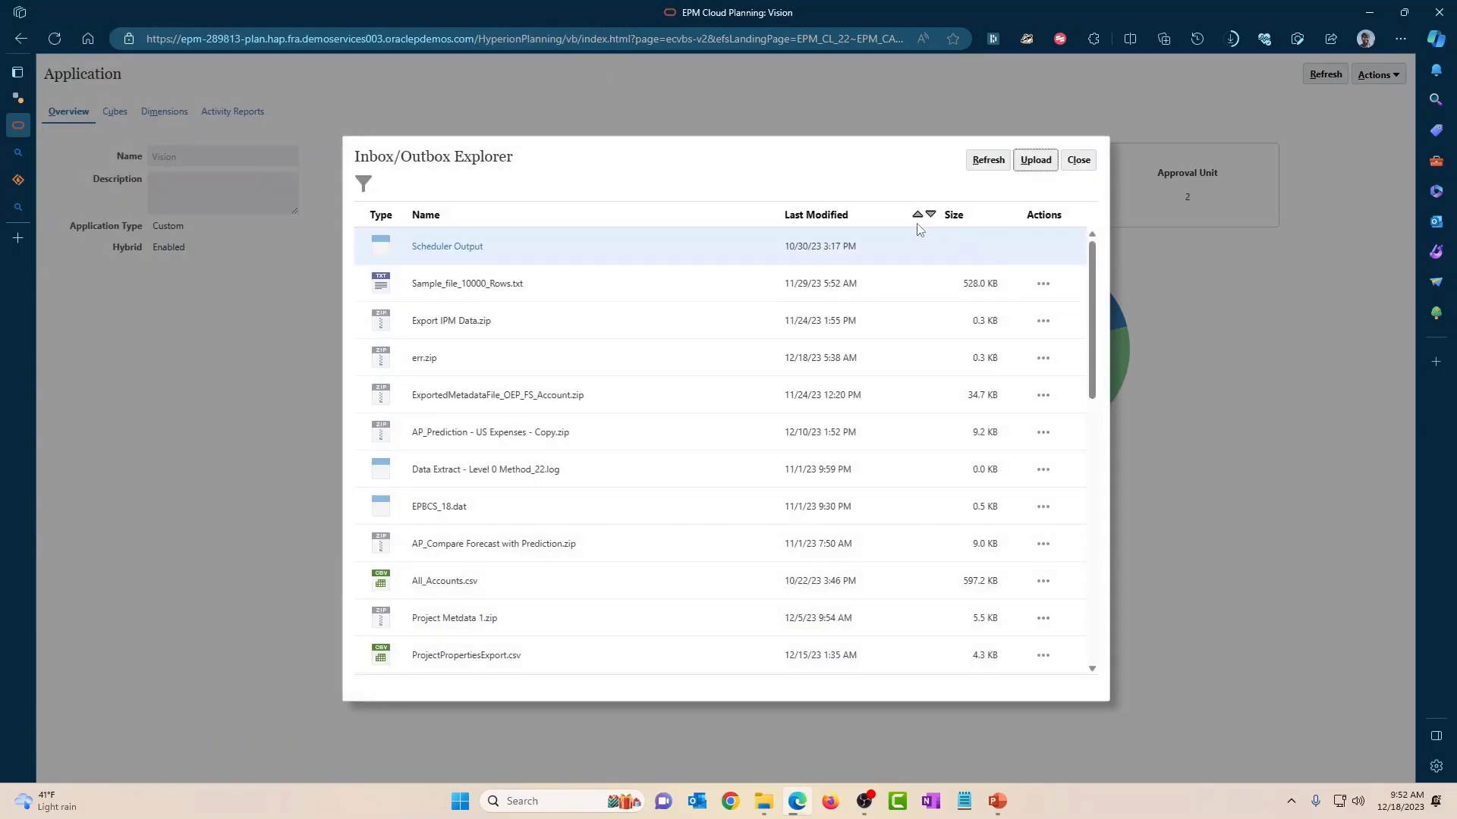
left_click(930, 215)
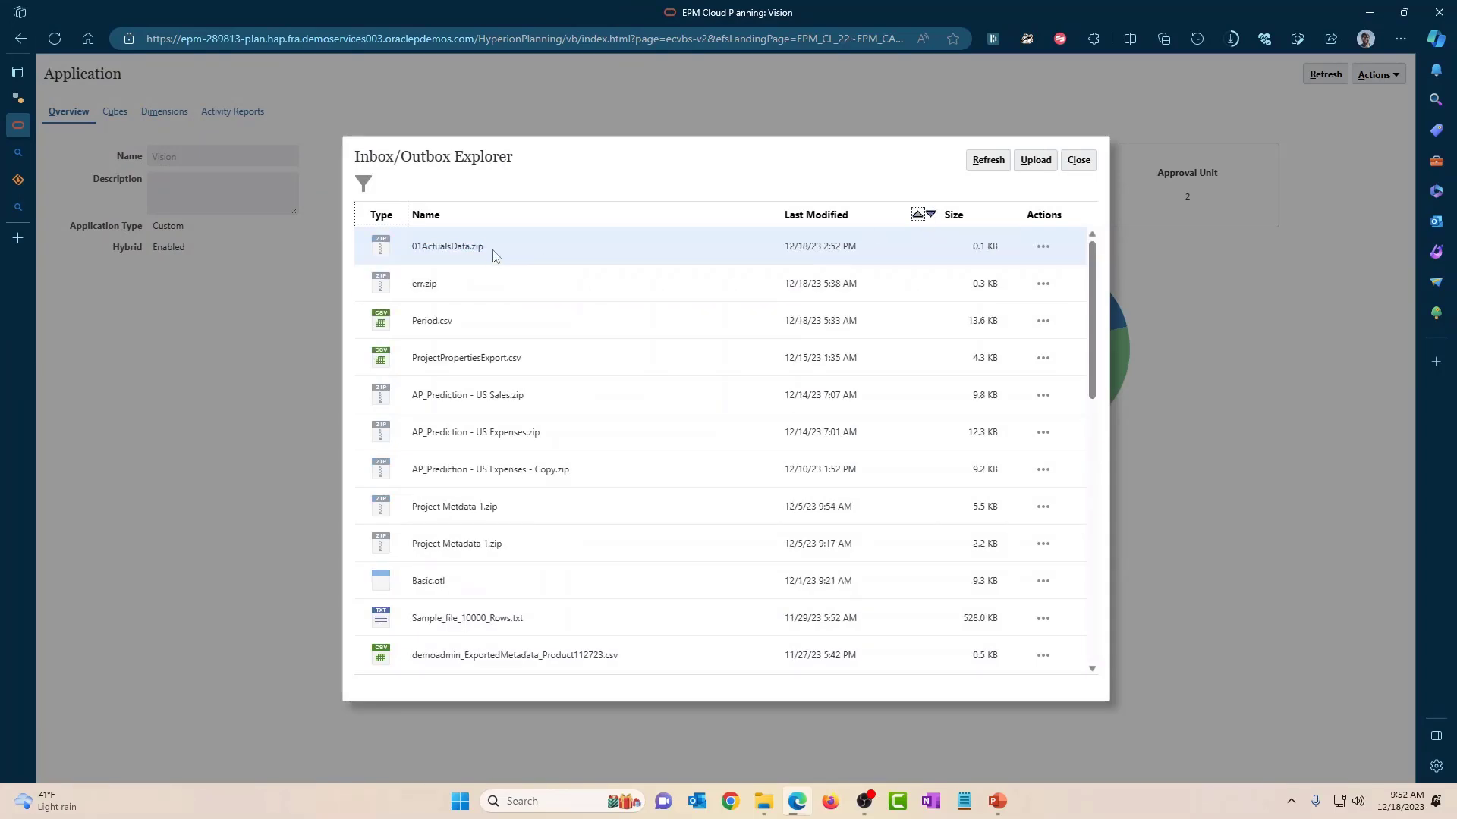
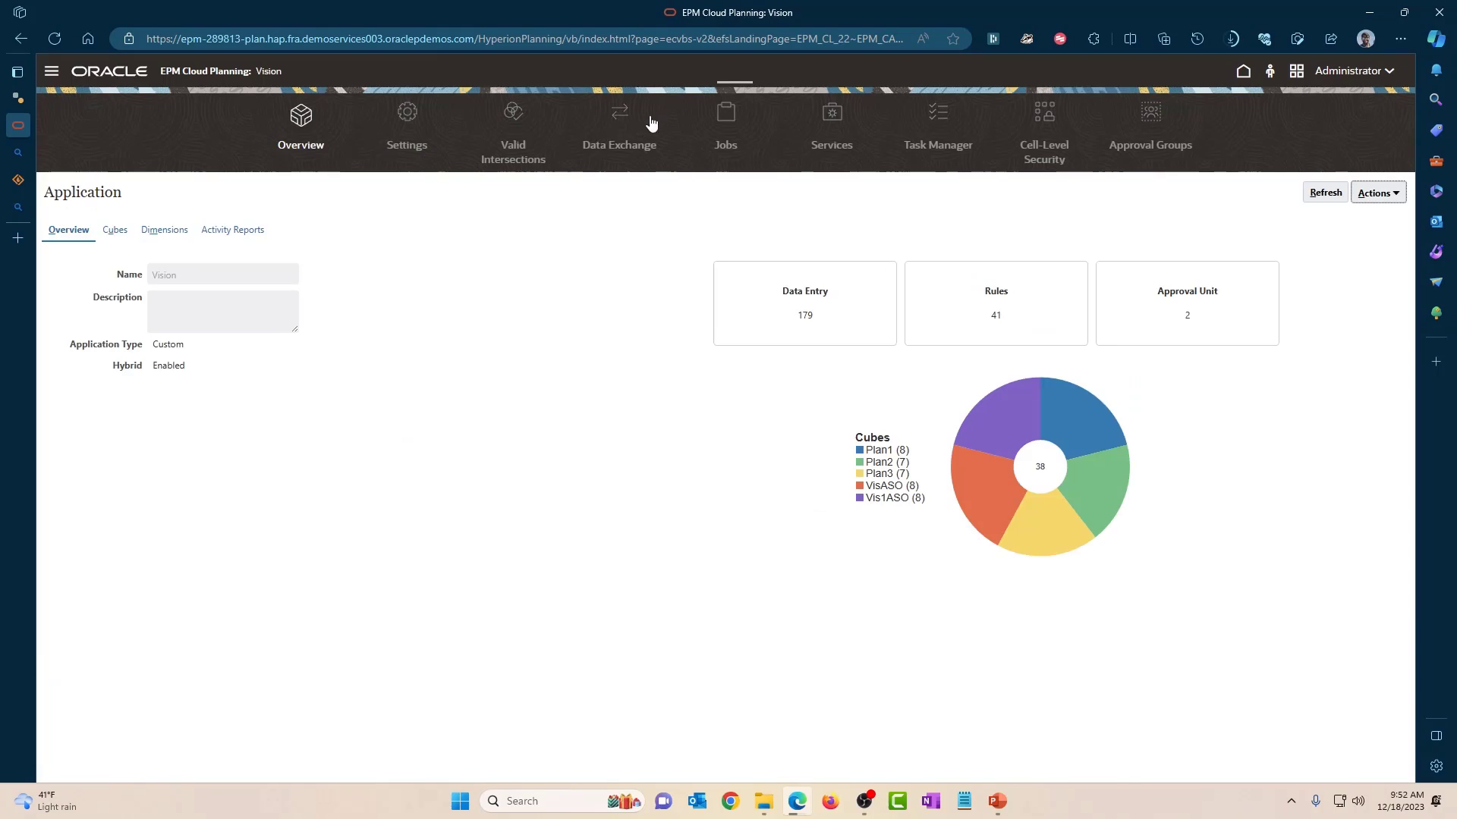
Step: Start a run of the File Operations pipeline with zip file name 01ActualsData.zip and CSV file name Actuals.csv
left_click(645, 125)
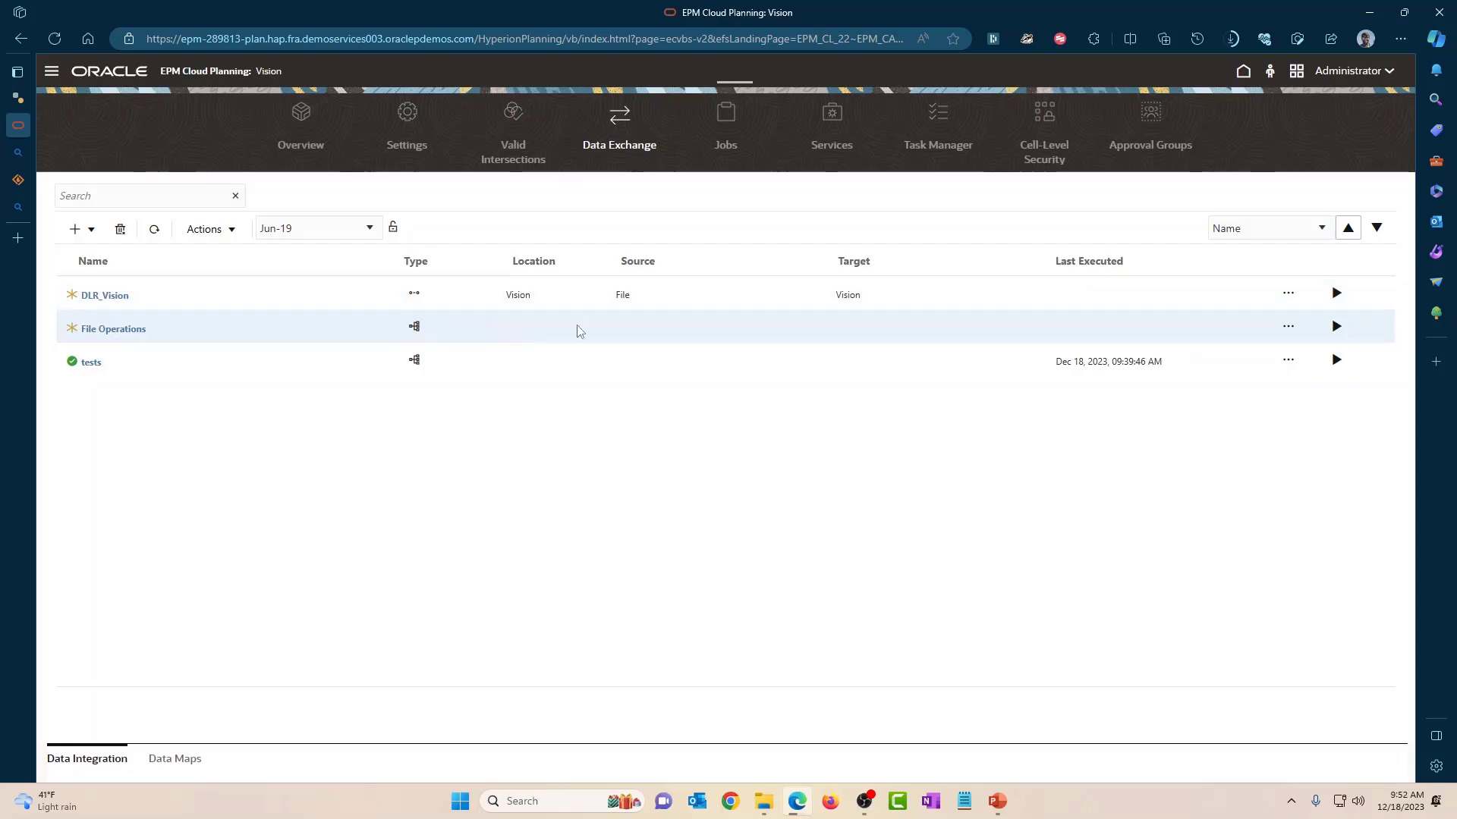
left_click(1337, 326)
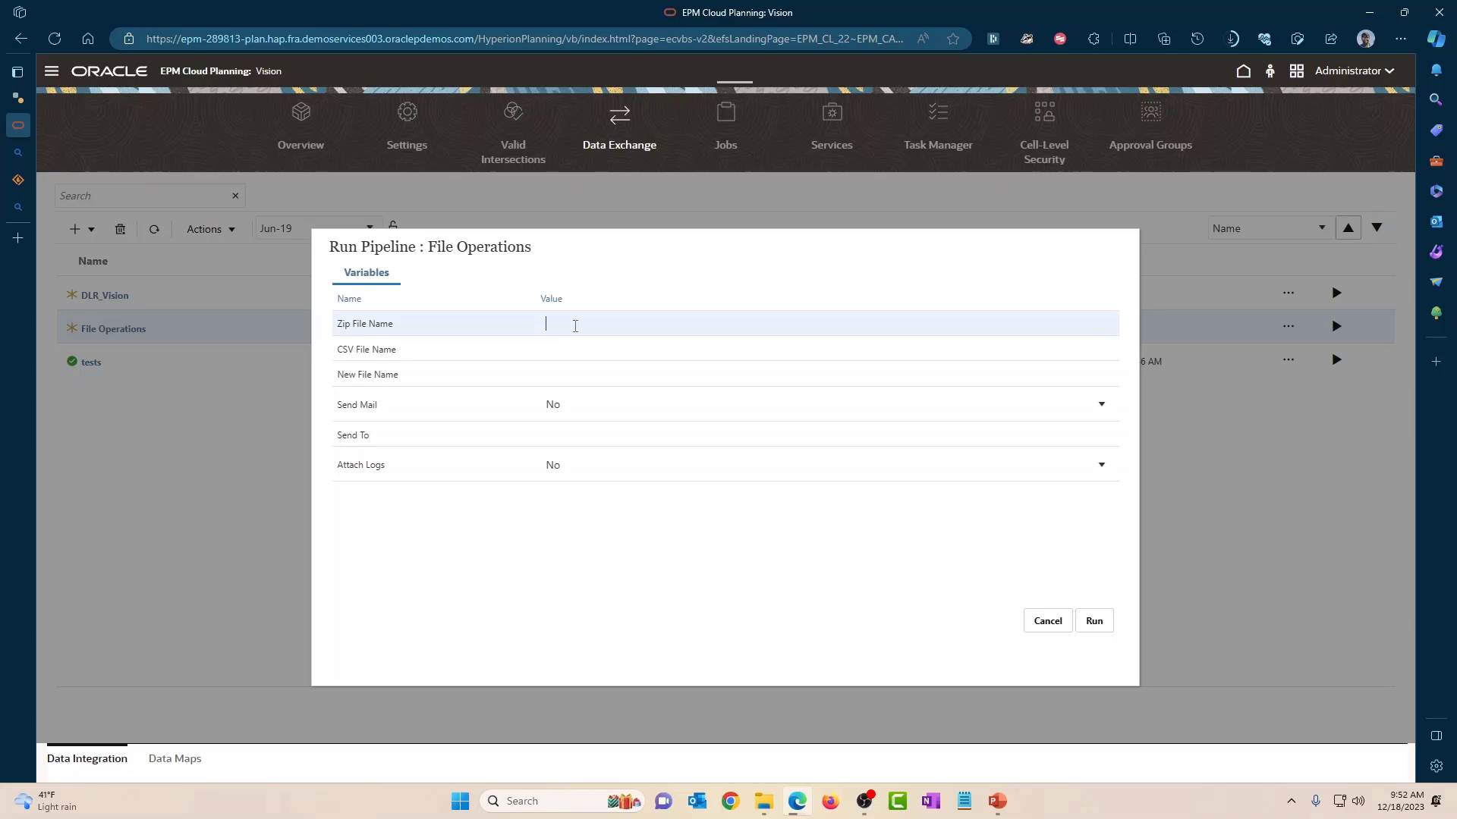
type("01ActualsData.zip")
left_click(566, 346)
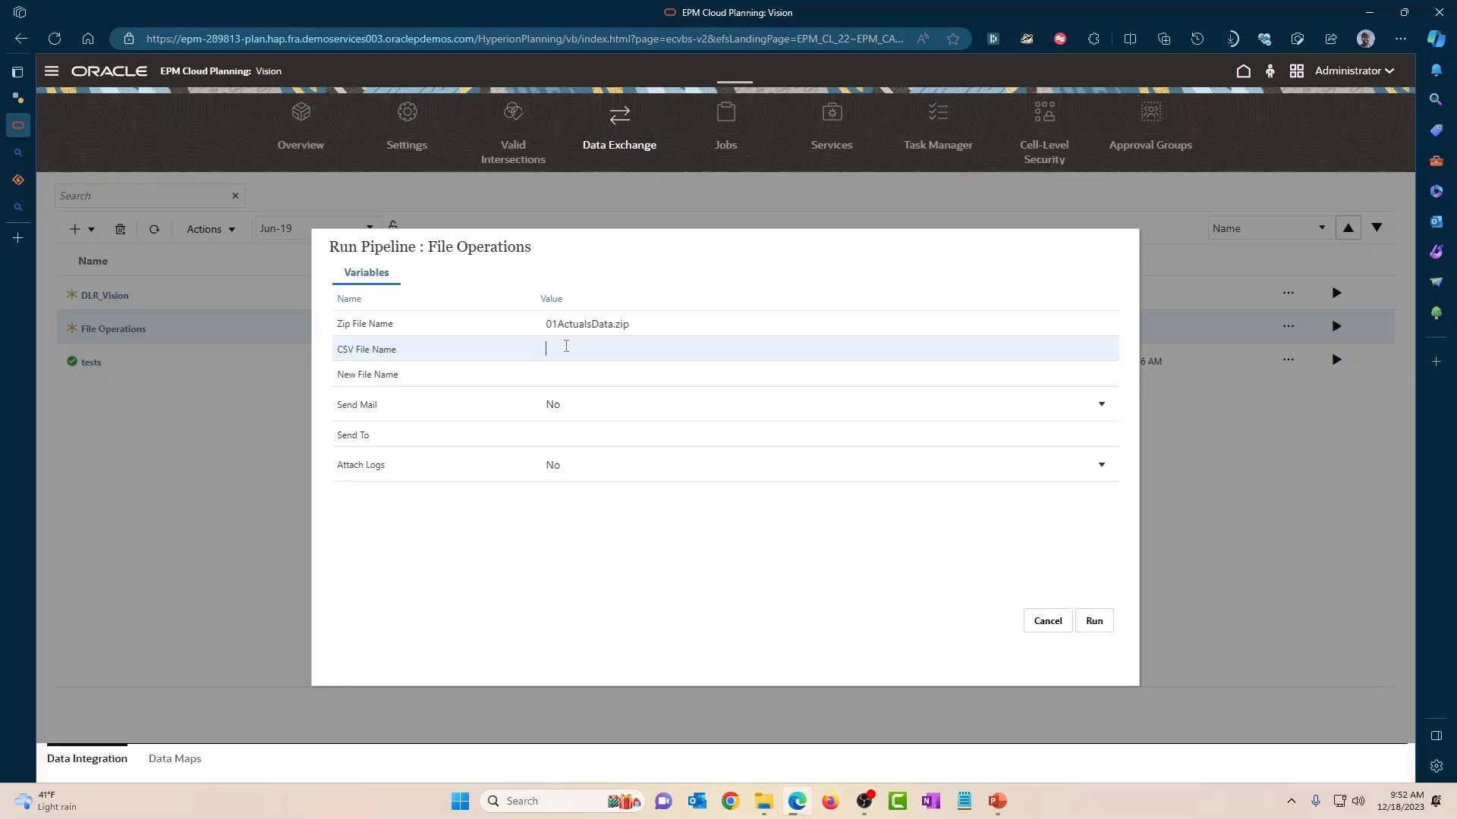
triple_click(638, 327)
left_click(557, 347)
type("Actuals.csv")
Step: Set the new file name variable to 01Actuals.csv and run the pipeline
left_click(572, 371)
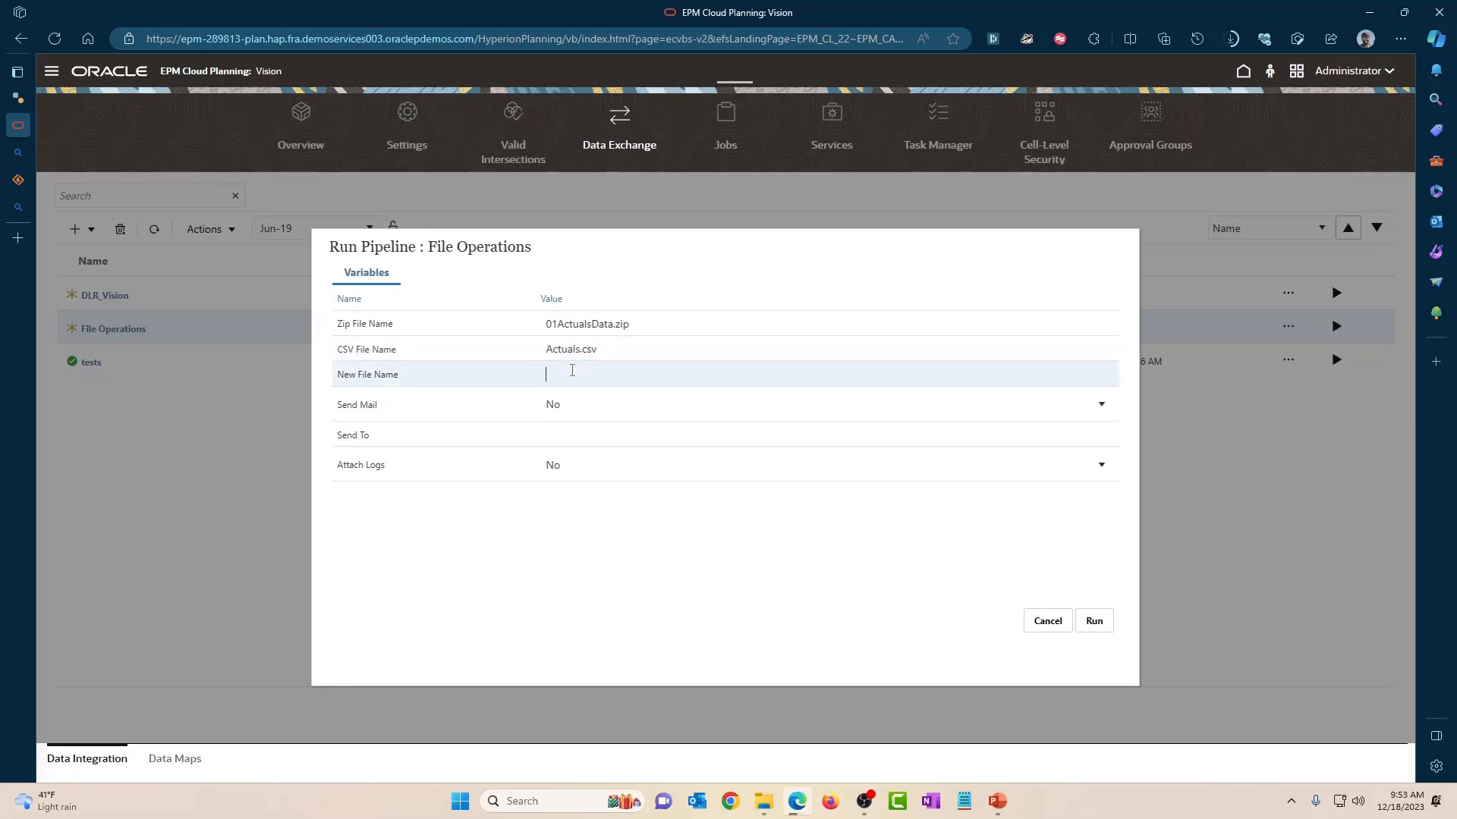
key("shift+Tab")
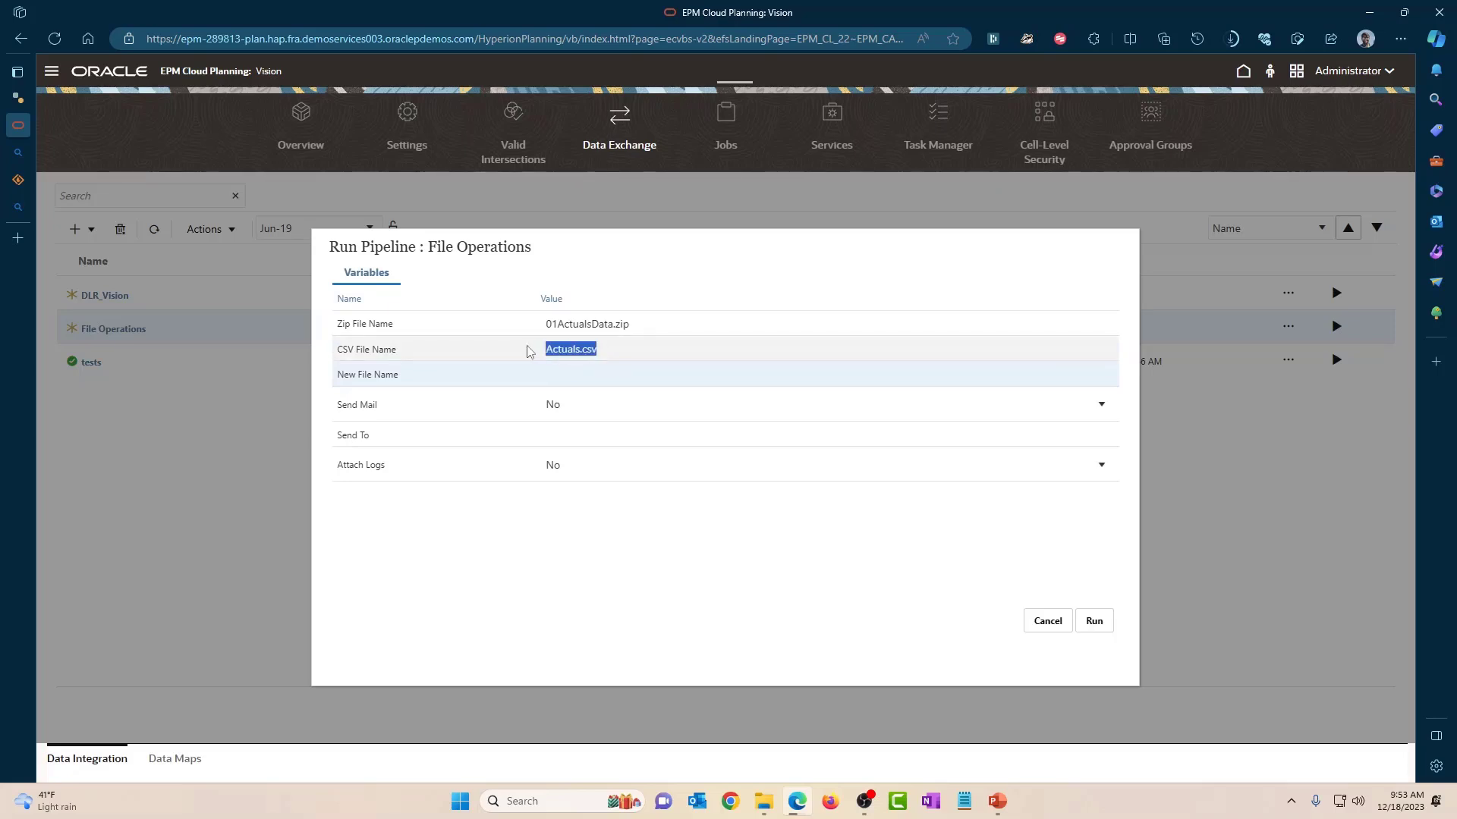
key("ctrl+c")
key("Tab")
key("ctrl+v")
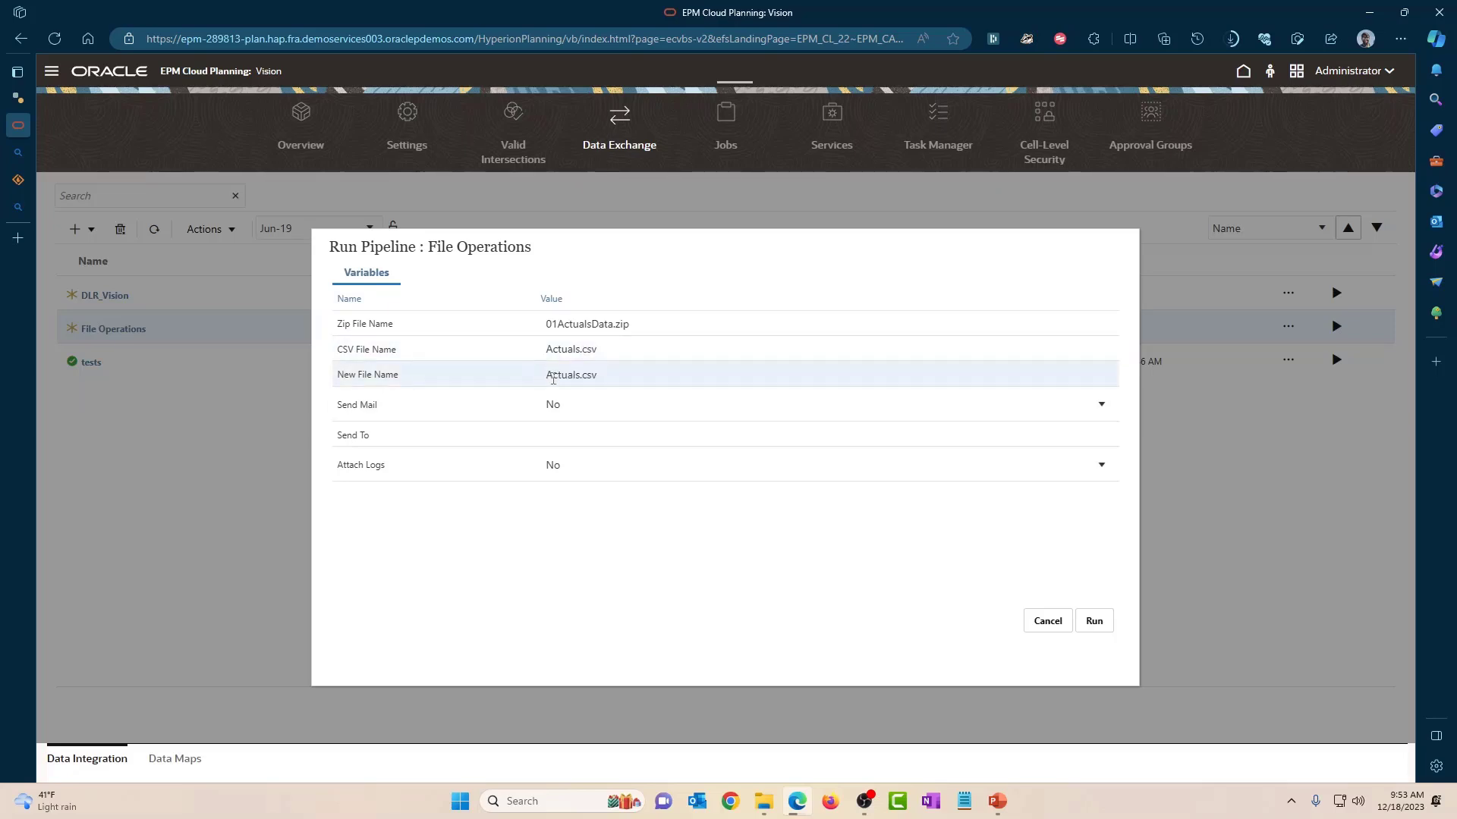
left_click(547, 375)
type("01")
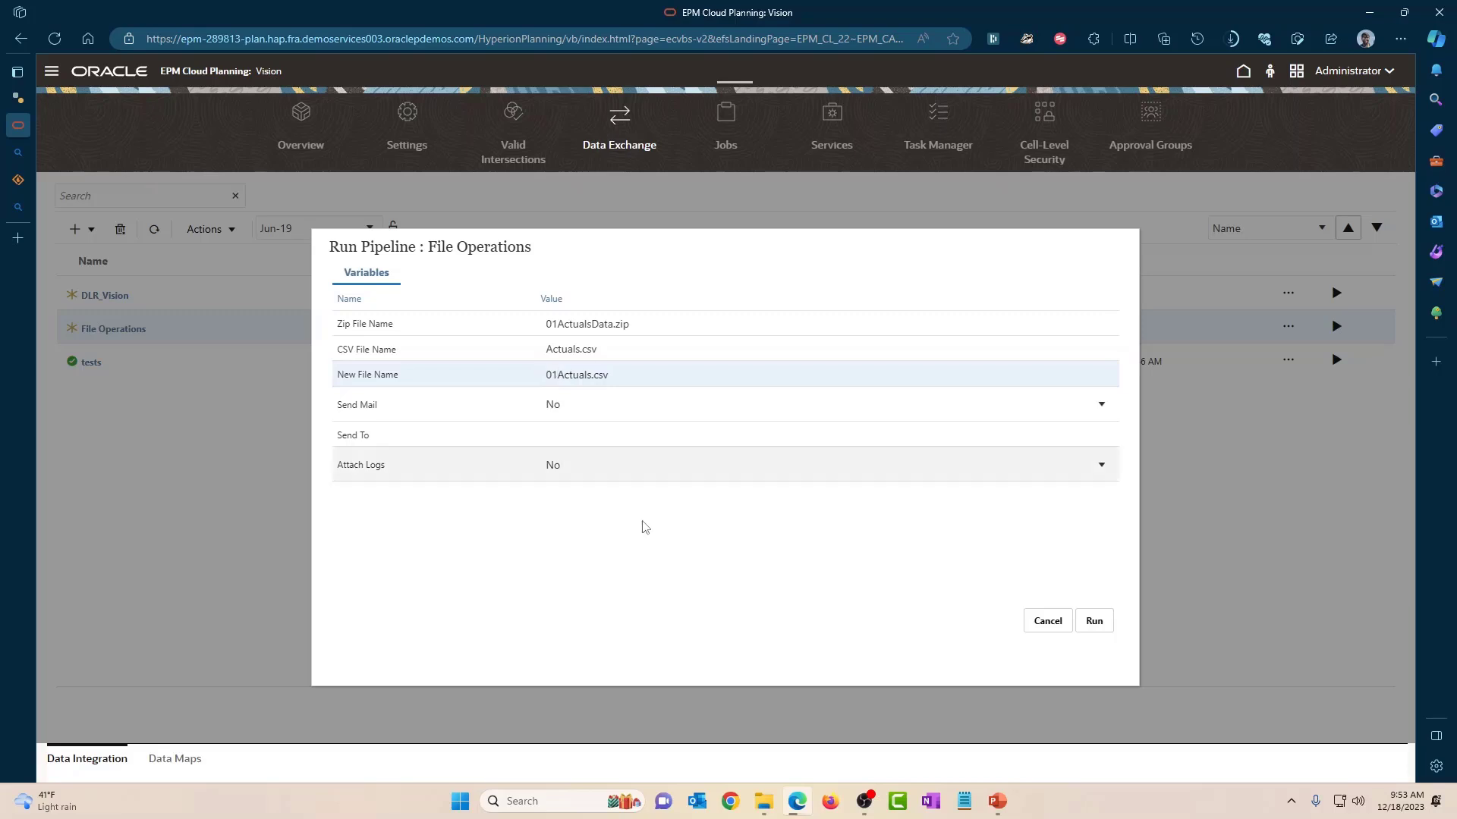
left_click(1094, 621)
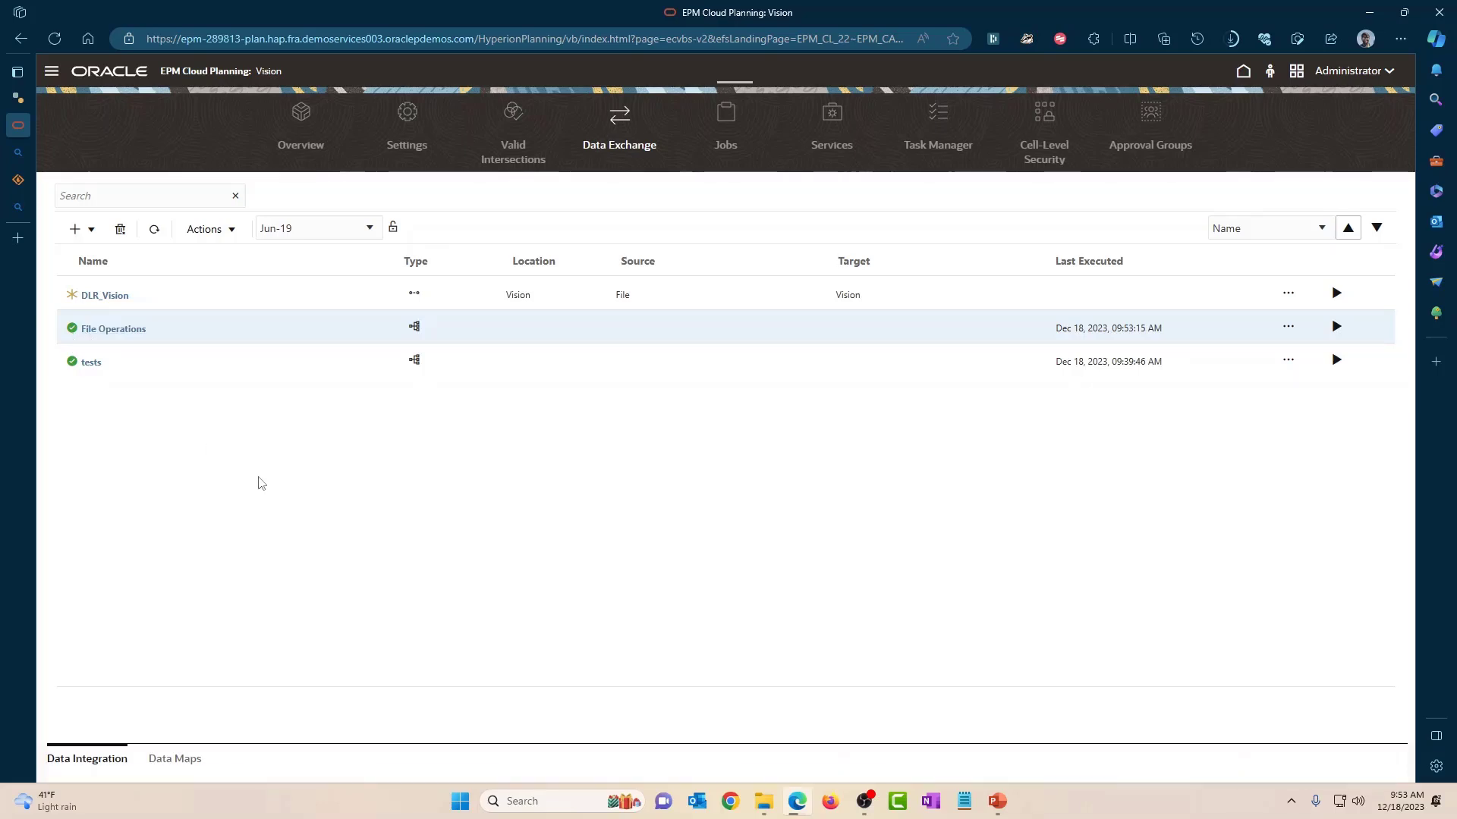
Step: Check the Inbox/Outbox Explorer, sorted by newest modification date, for 01ActualsData.zip, Actuals.csv and 01Actuals.csv, and close it
left_click(302, 119)
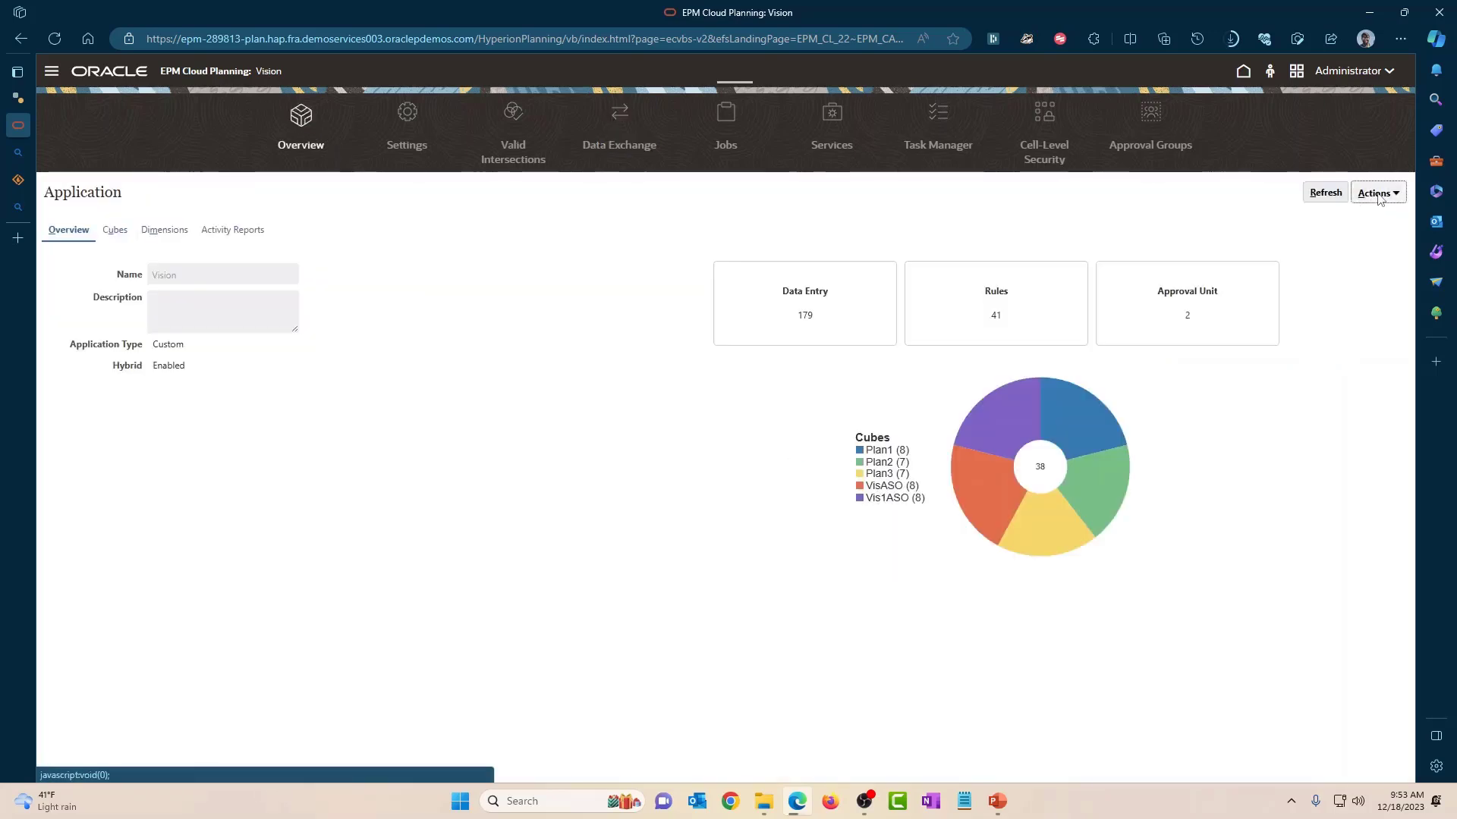
left_click(1379, 194)
left_click(1298, 340)
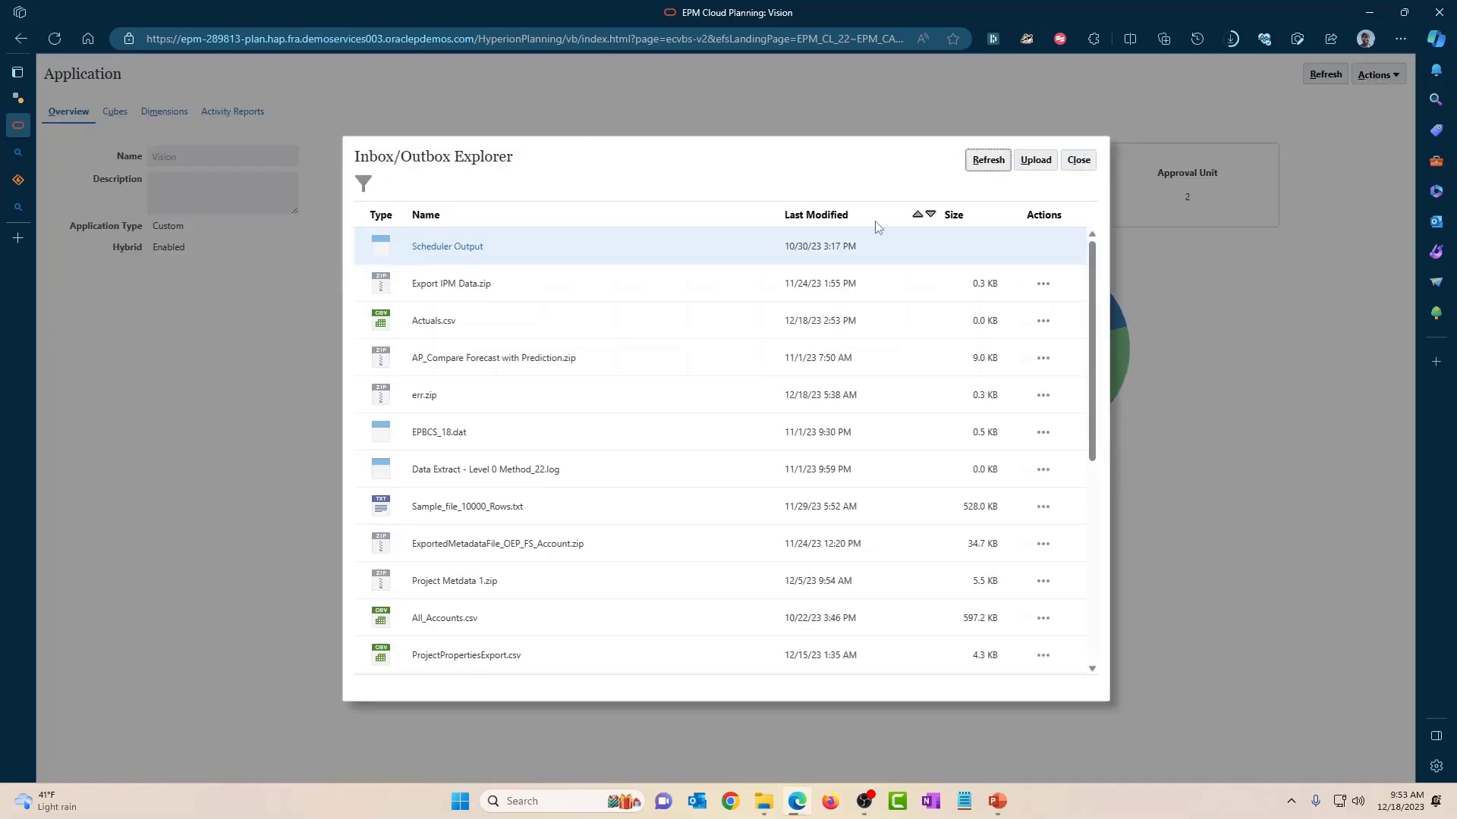
left_click(930, 216)
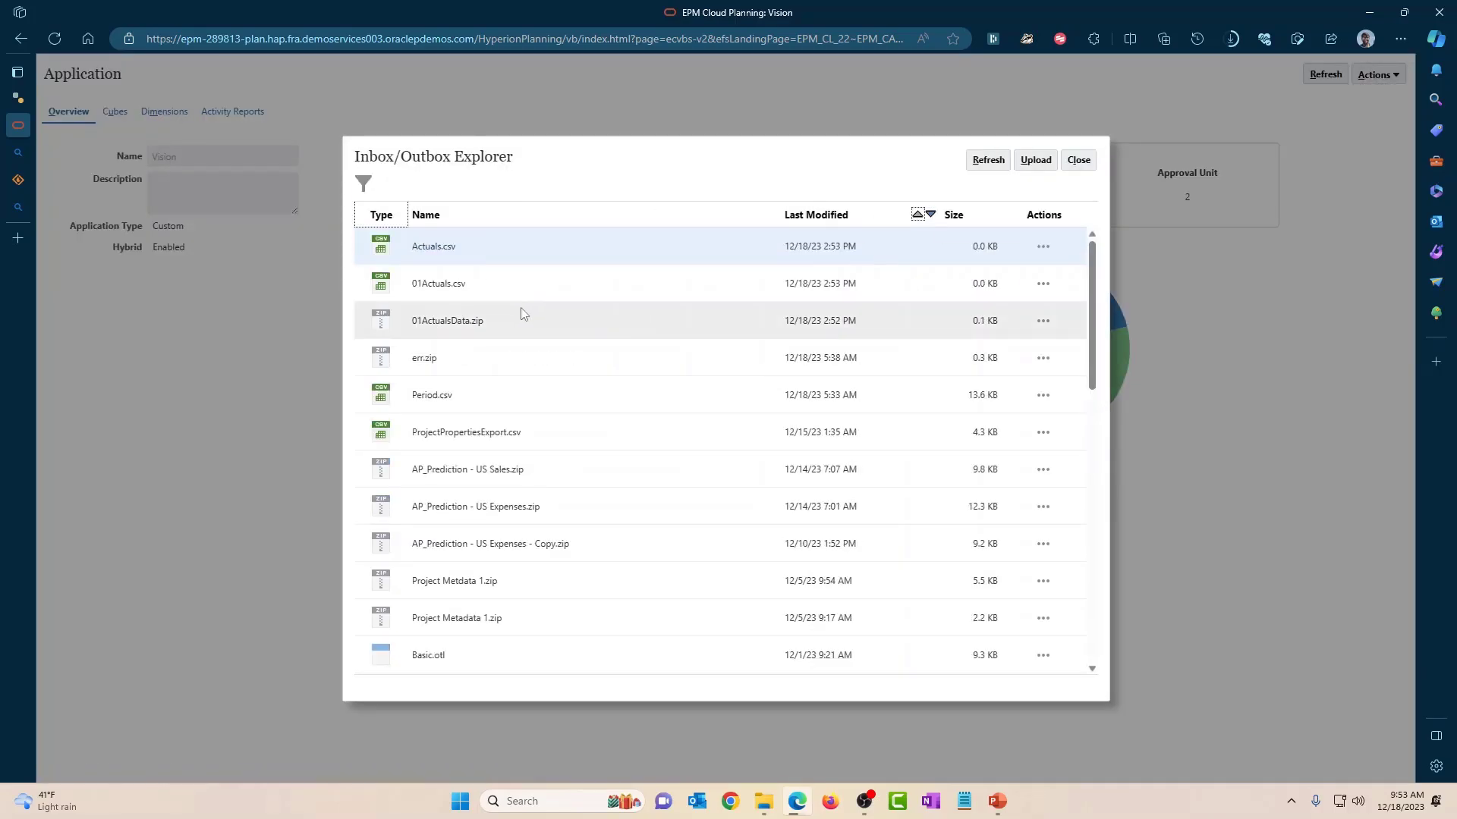
left_click(520, 320)
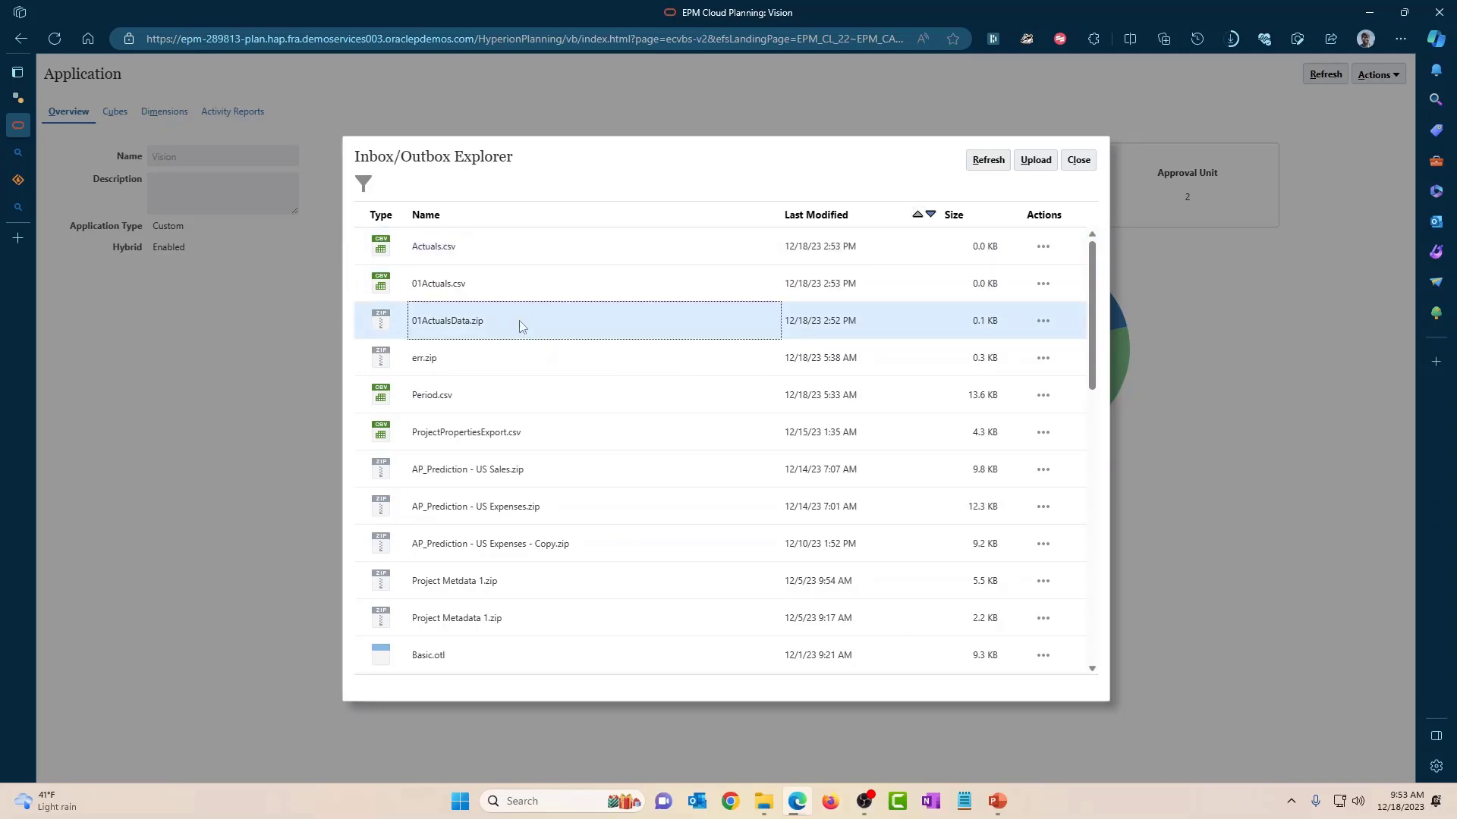
left_click(509, 247)
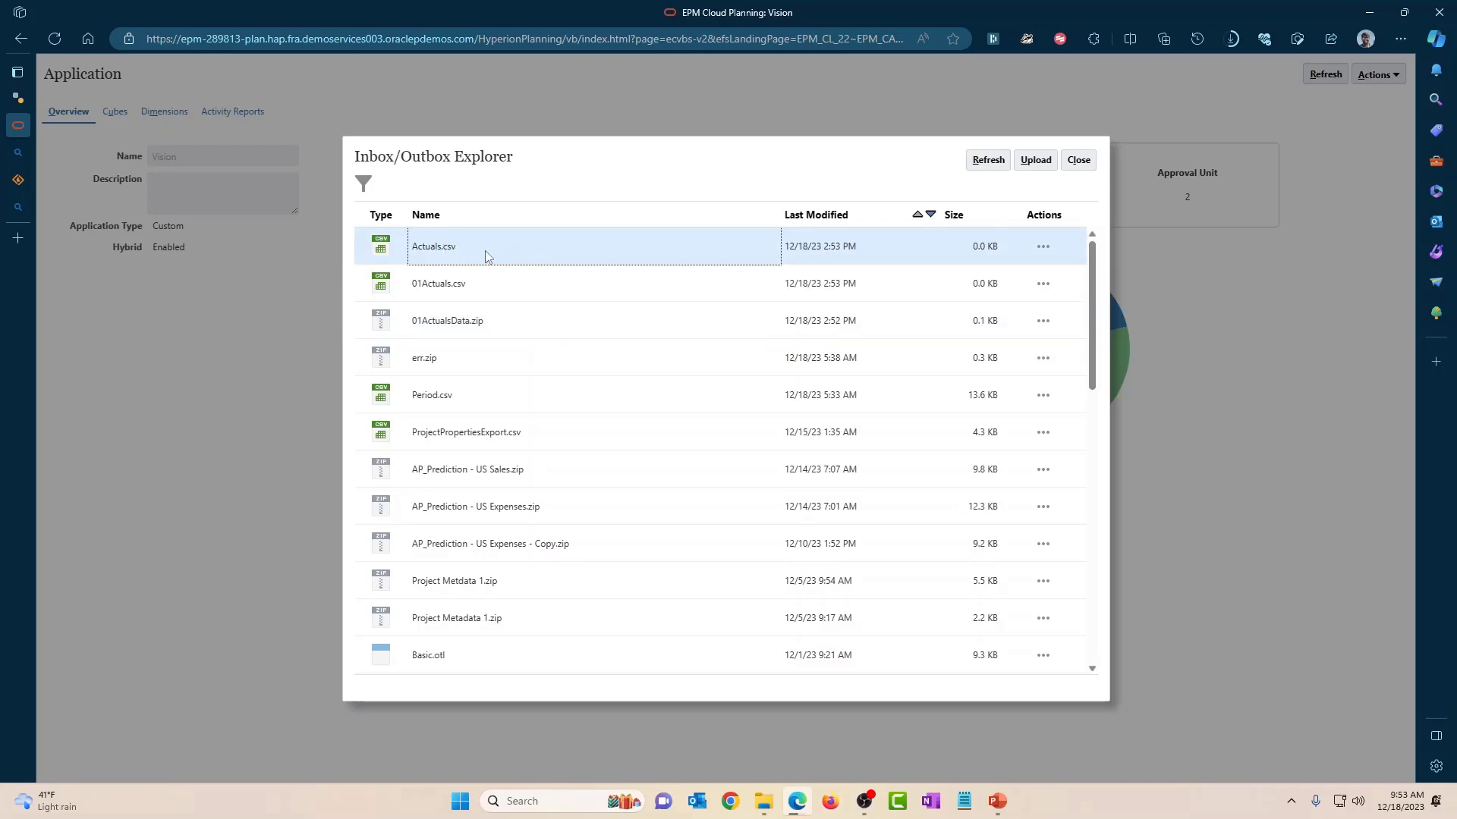
left_click(429, 277)
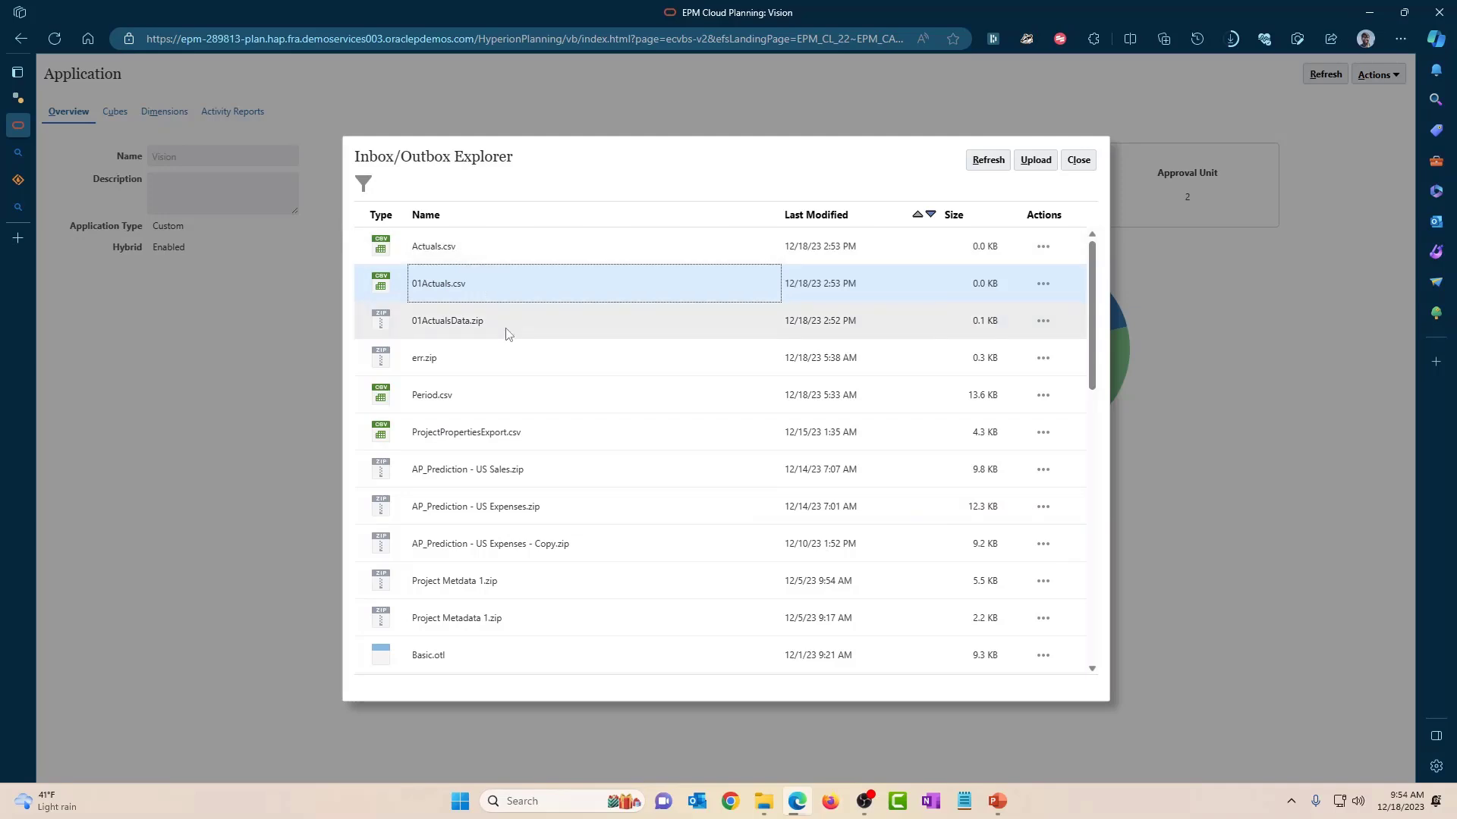
left_click(1071, 165)
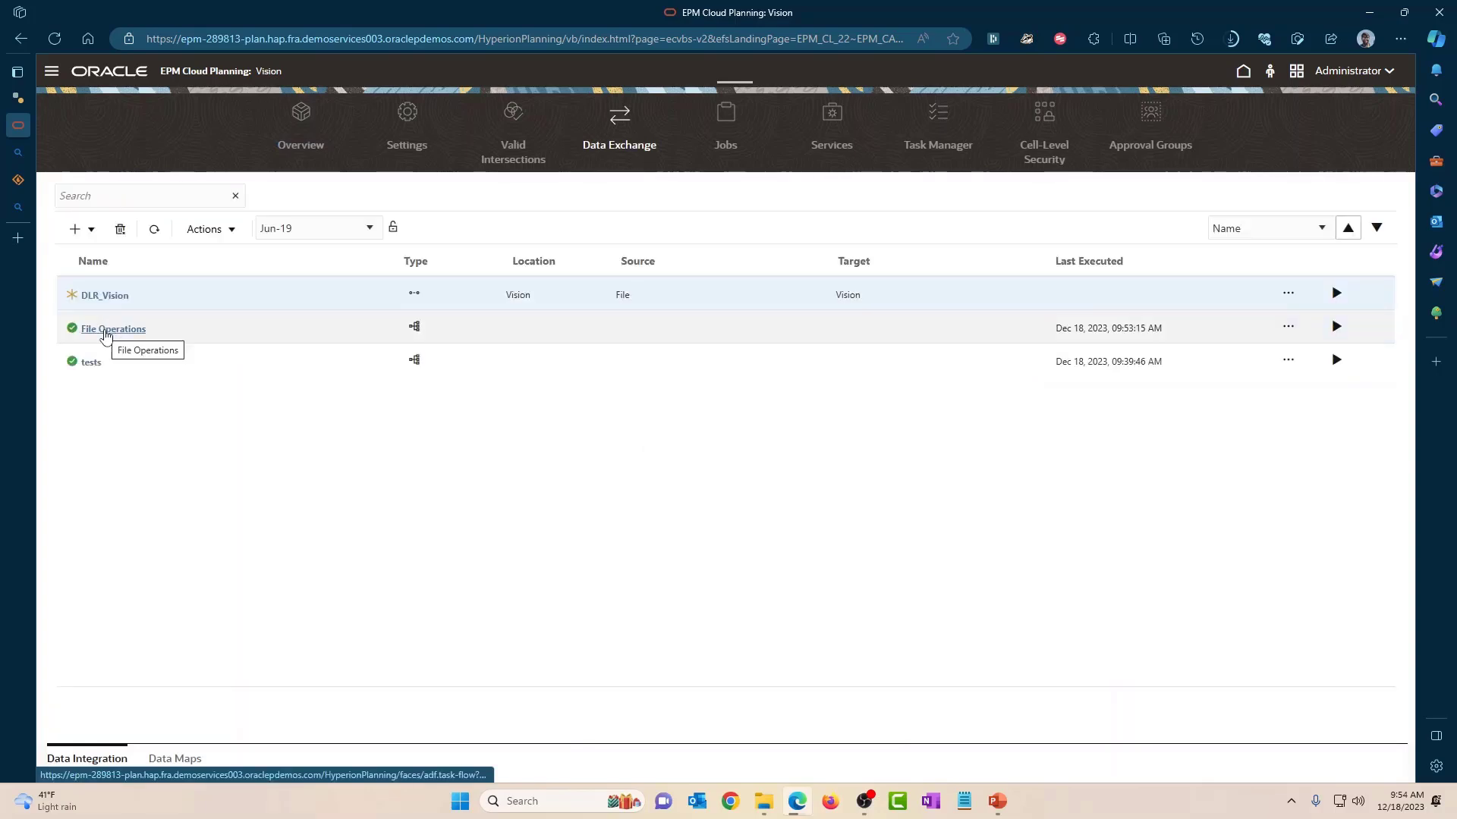
Step: Reopen the File Operations pipeline from Data Exchange and add a third stage named Move with the title Move File
left_click(107, 334)
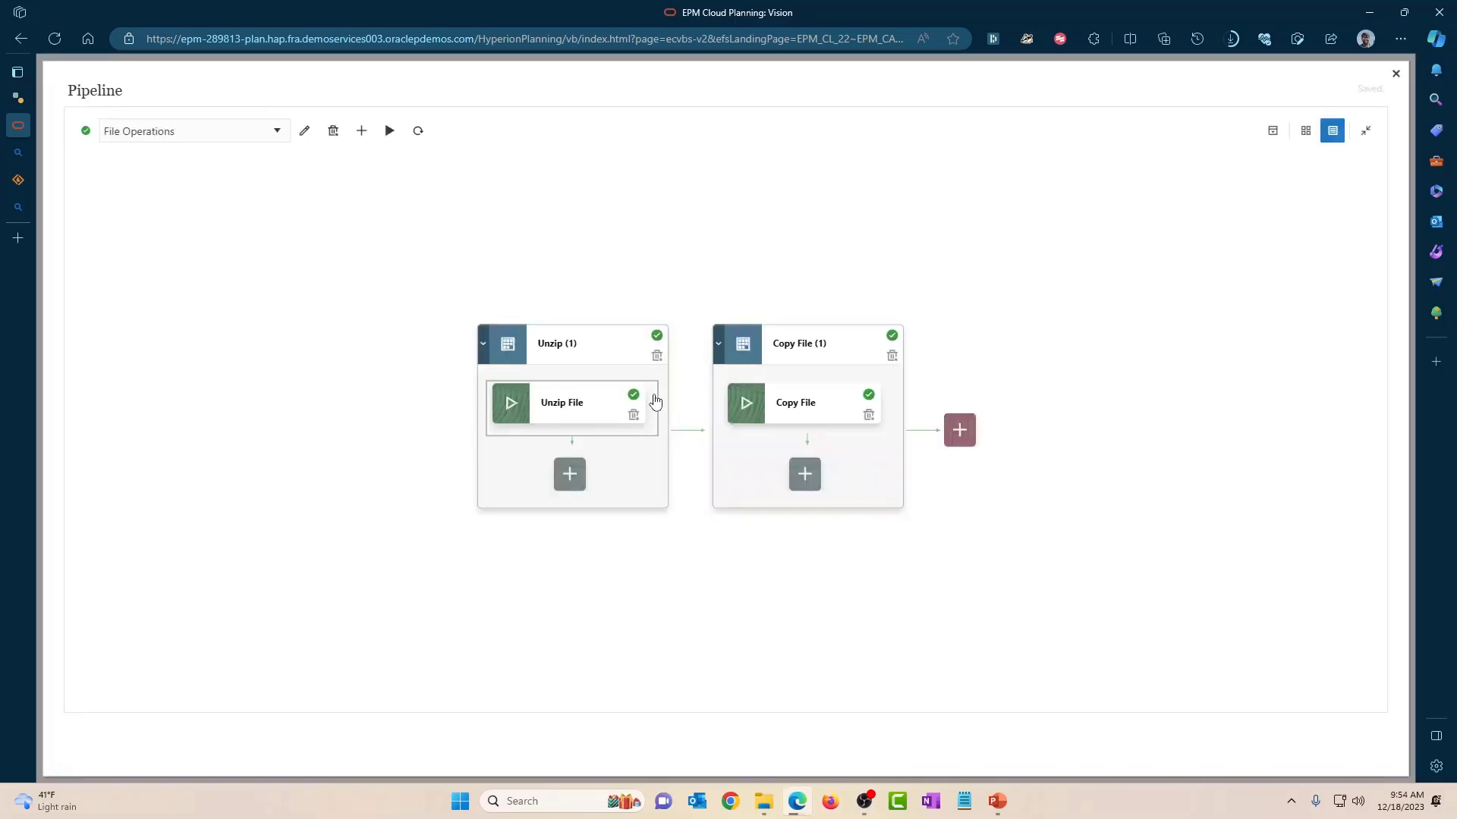
left_click(959, 430)
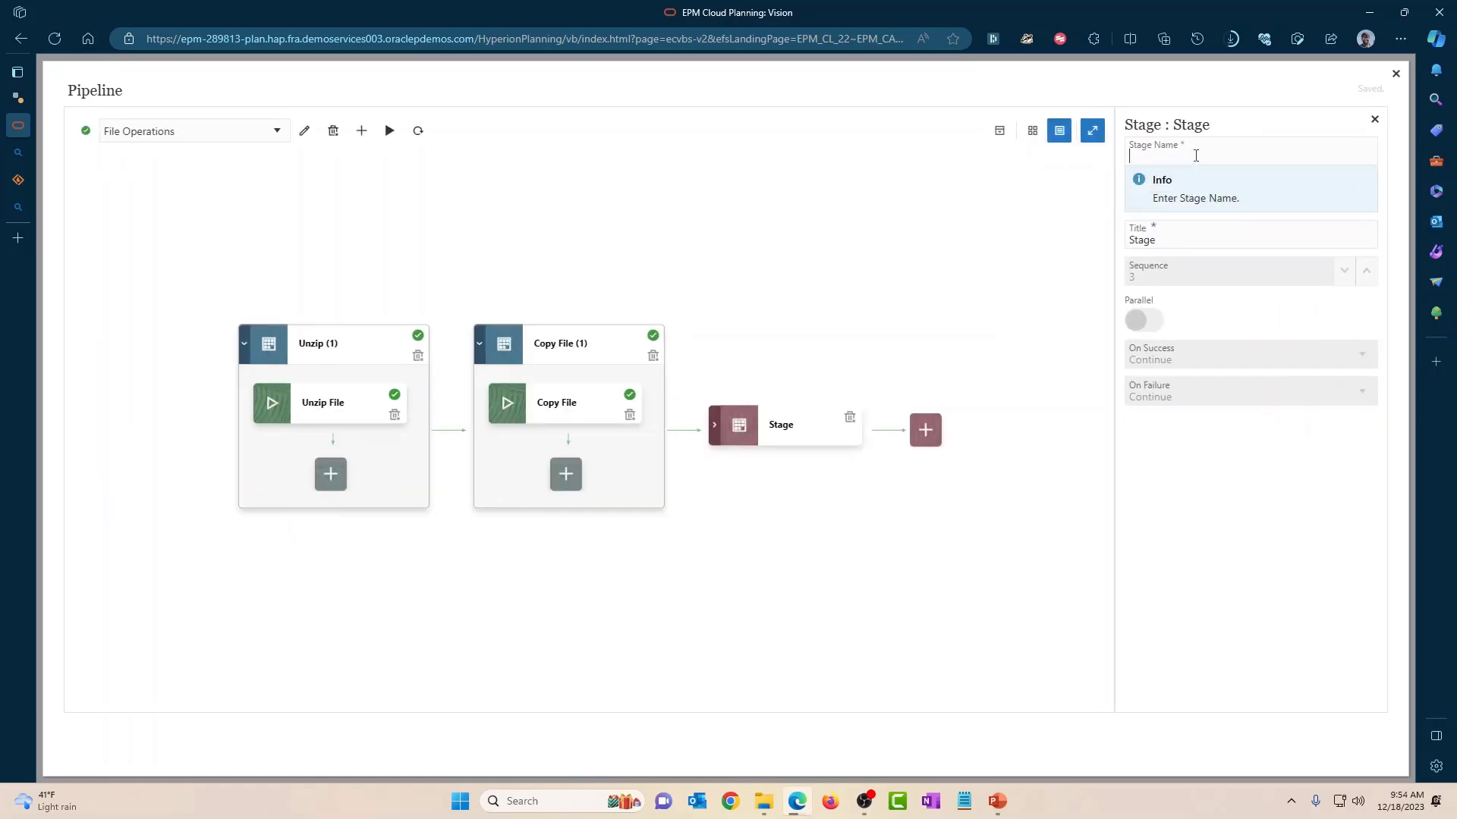
type("Move")
double_click(1159, 237)
type("Mov")
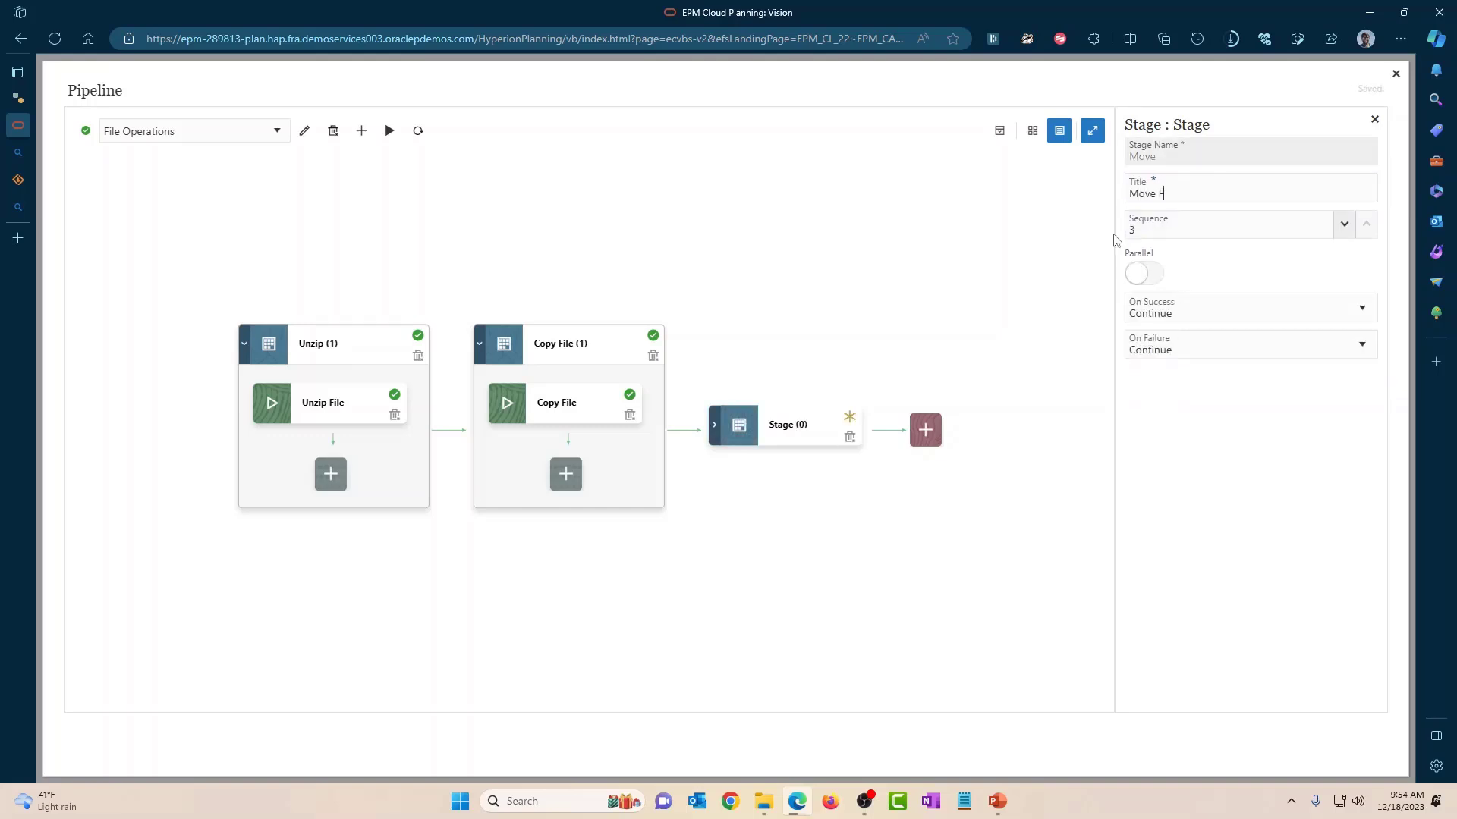
left_click(1171, 471)
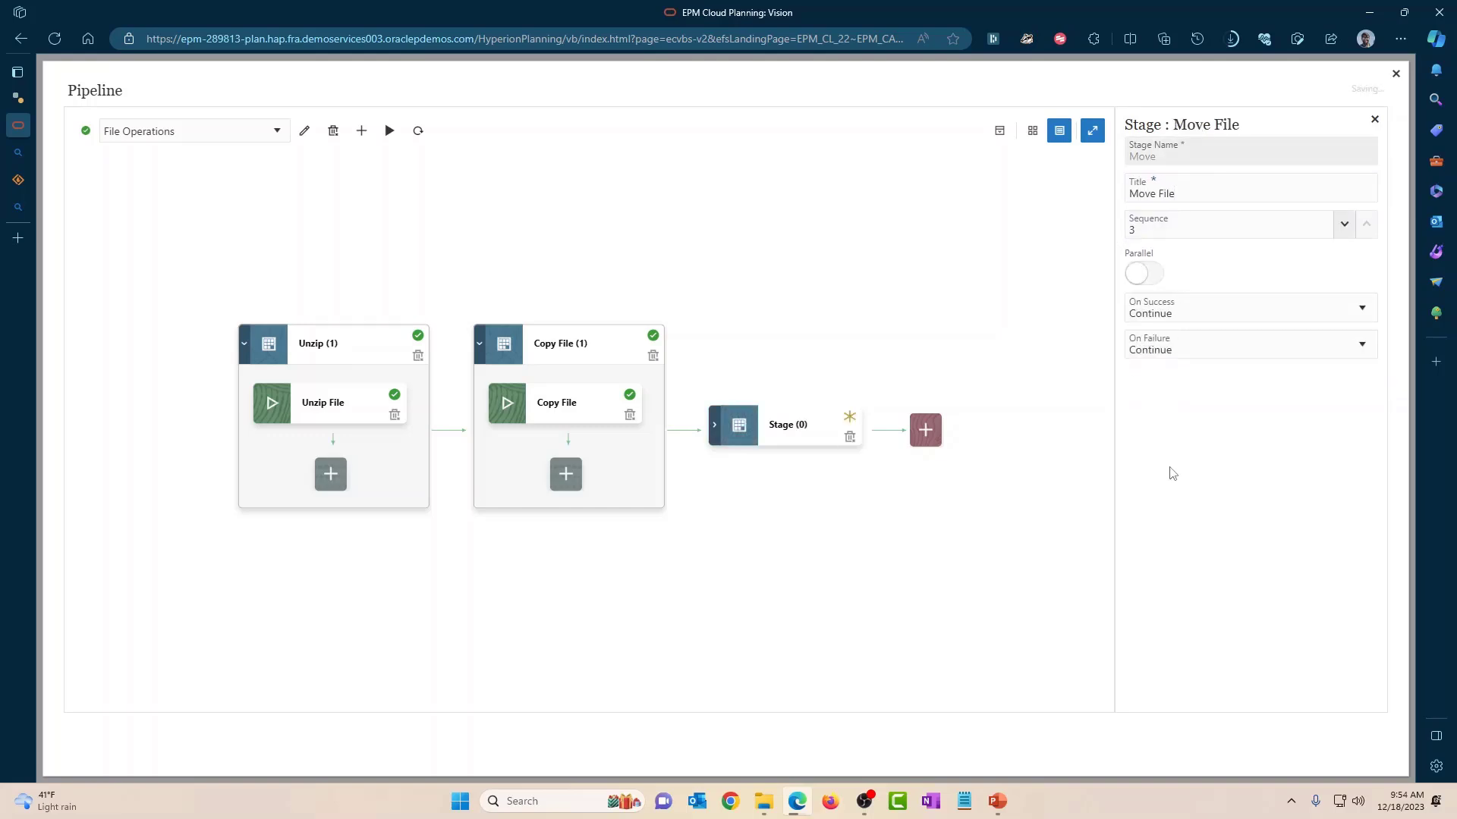
Step: Add a File Operations job titled Move File to Inbox to the Move File stage
left_click(716, 439)
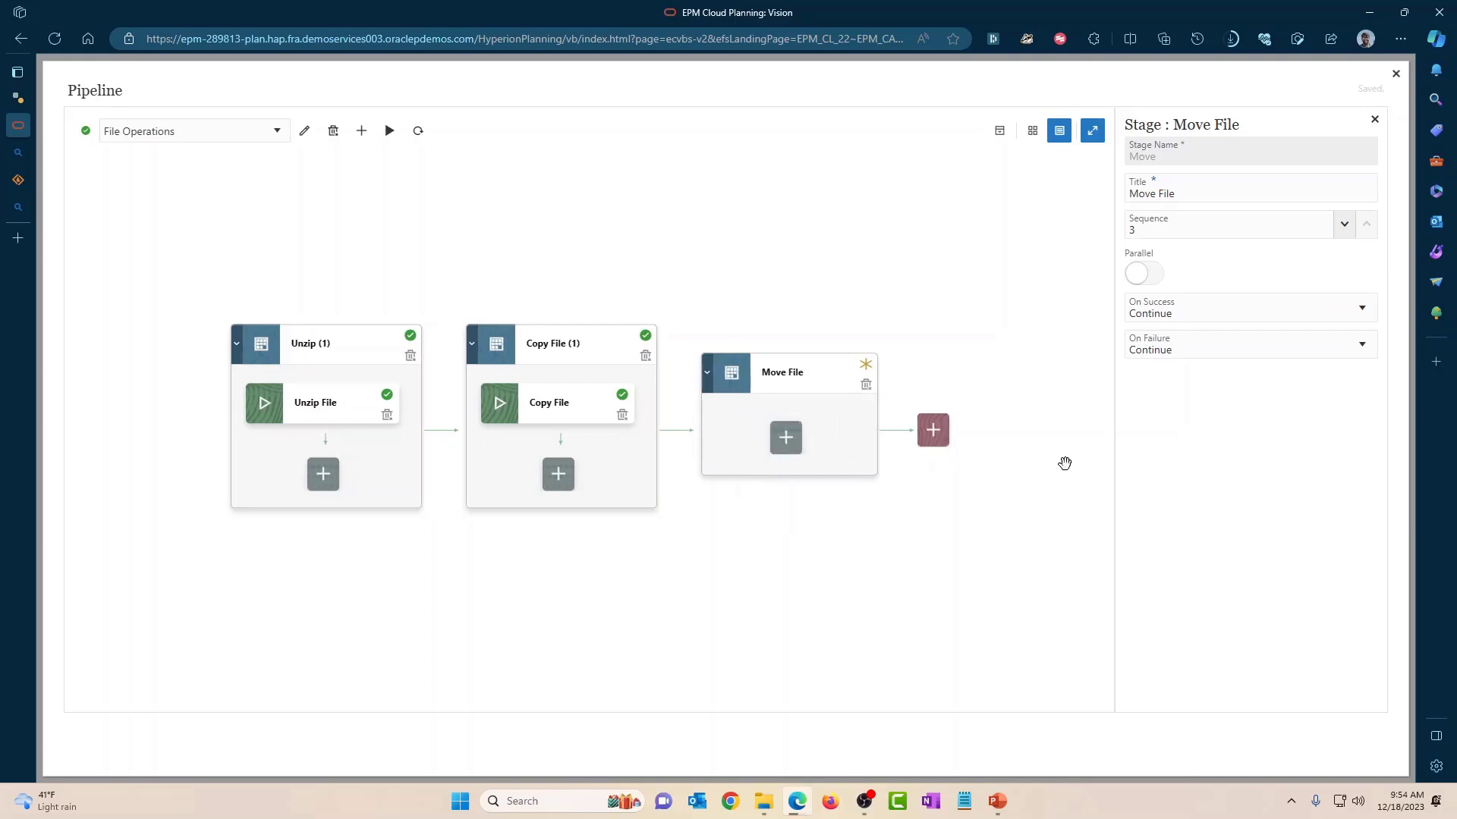
left_click(800, 451)
left_click(1175, 155)
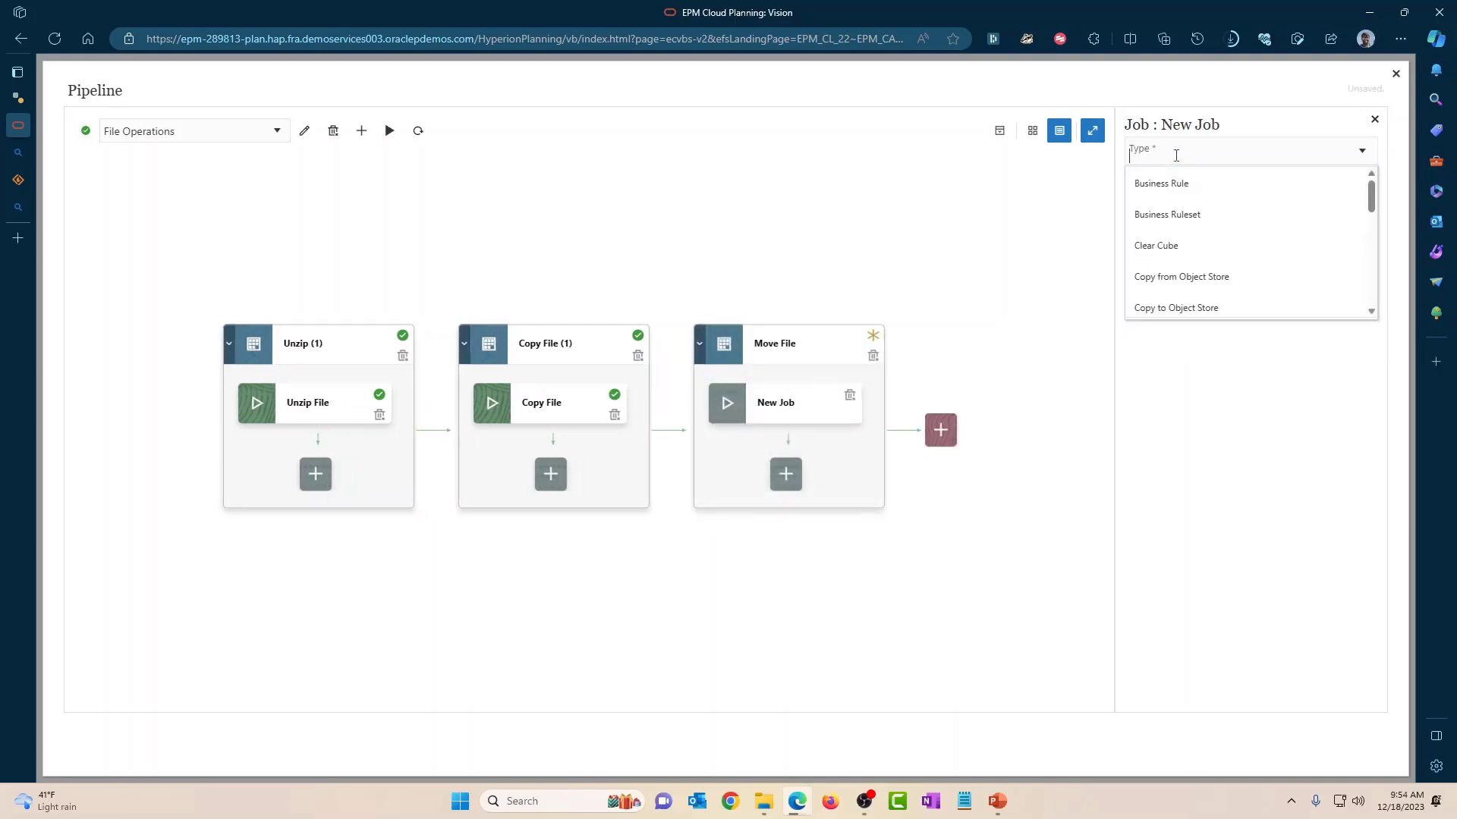
type("file")
left_click(1161, 183)
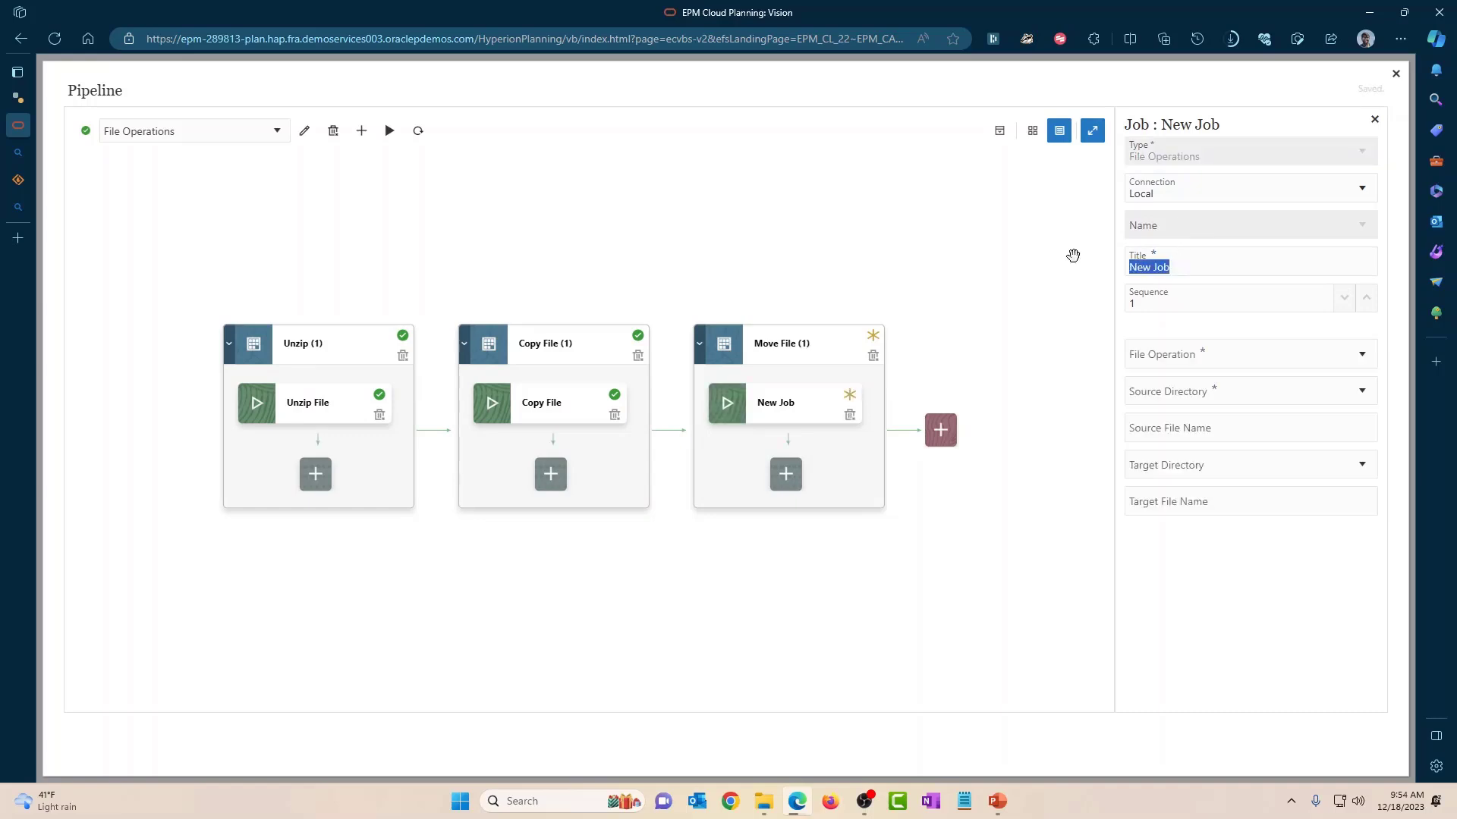
type("Move File to Inbox")
Step: Set the Move File to Inbox job's file operation to Move and its source directory to epminbox
left_click(1201, 364)
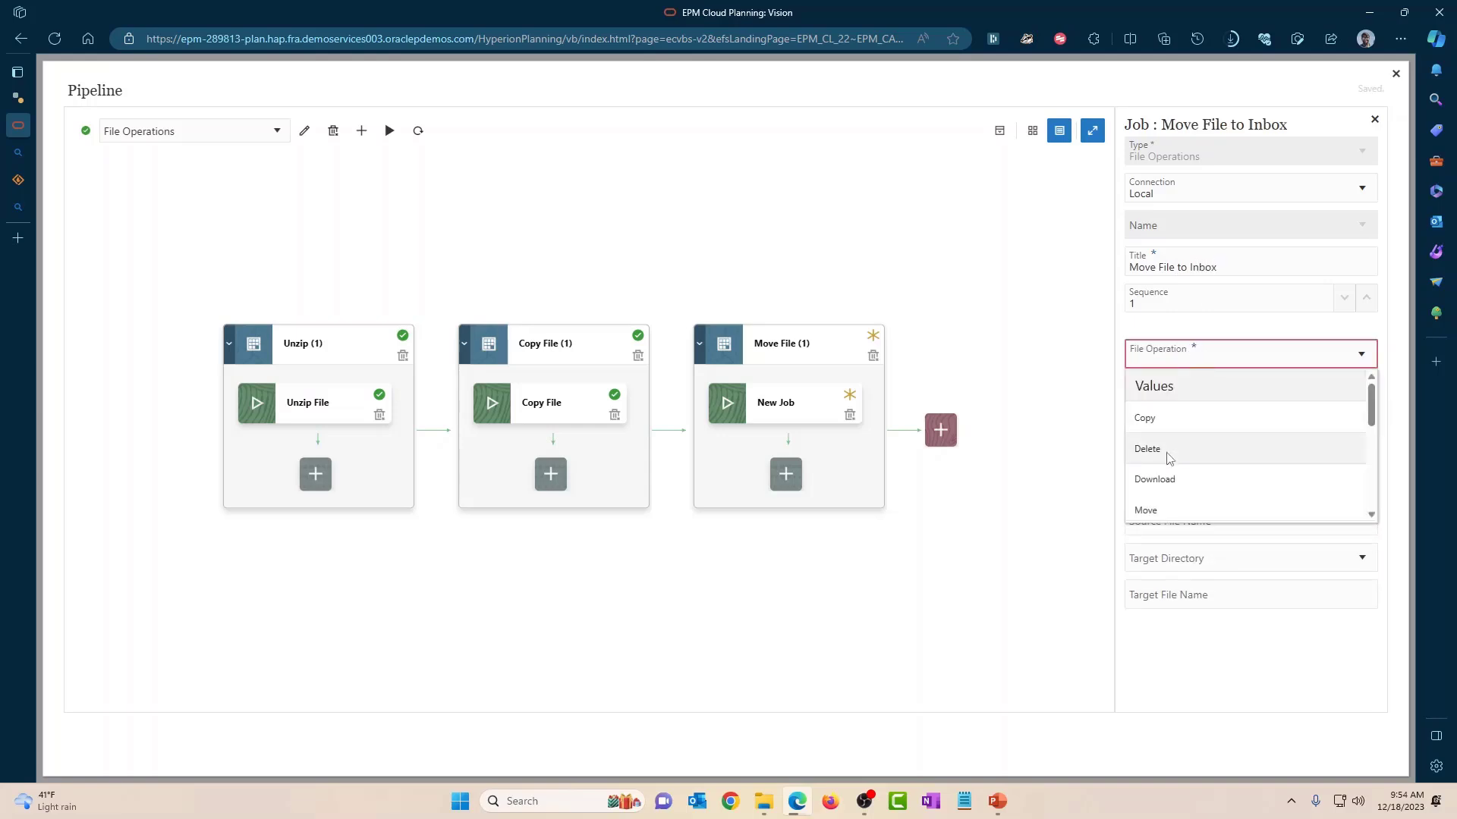
left_click(1158, 512)
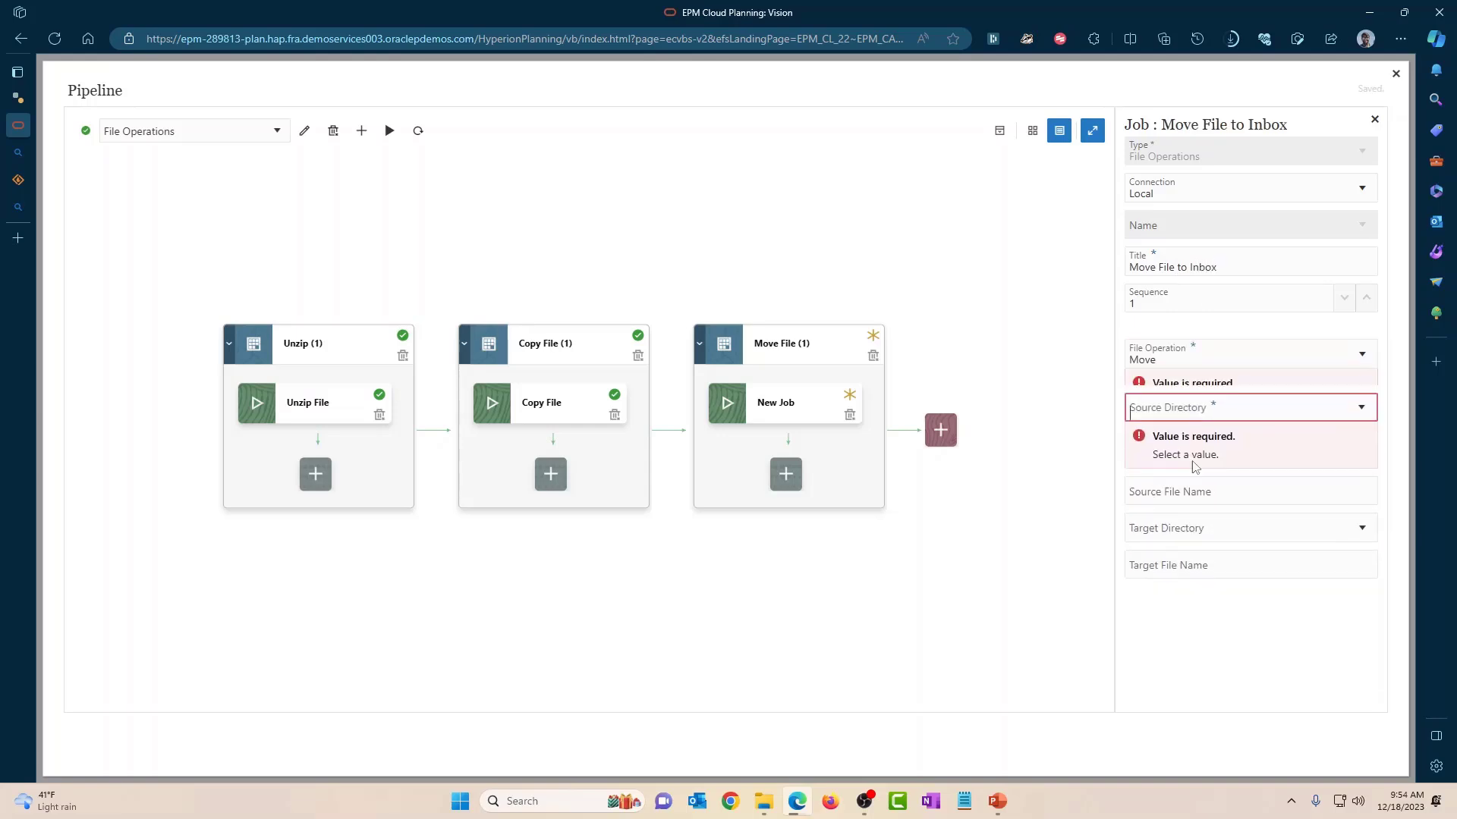
left_click(1190, 393)
type("in")
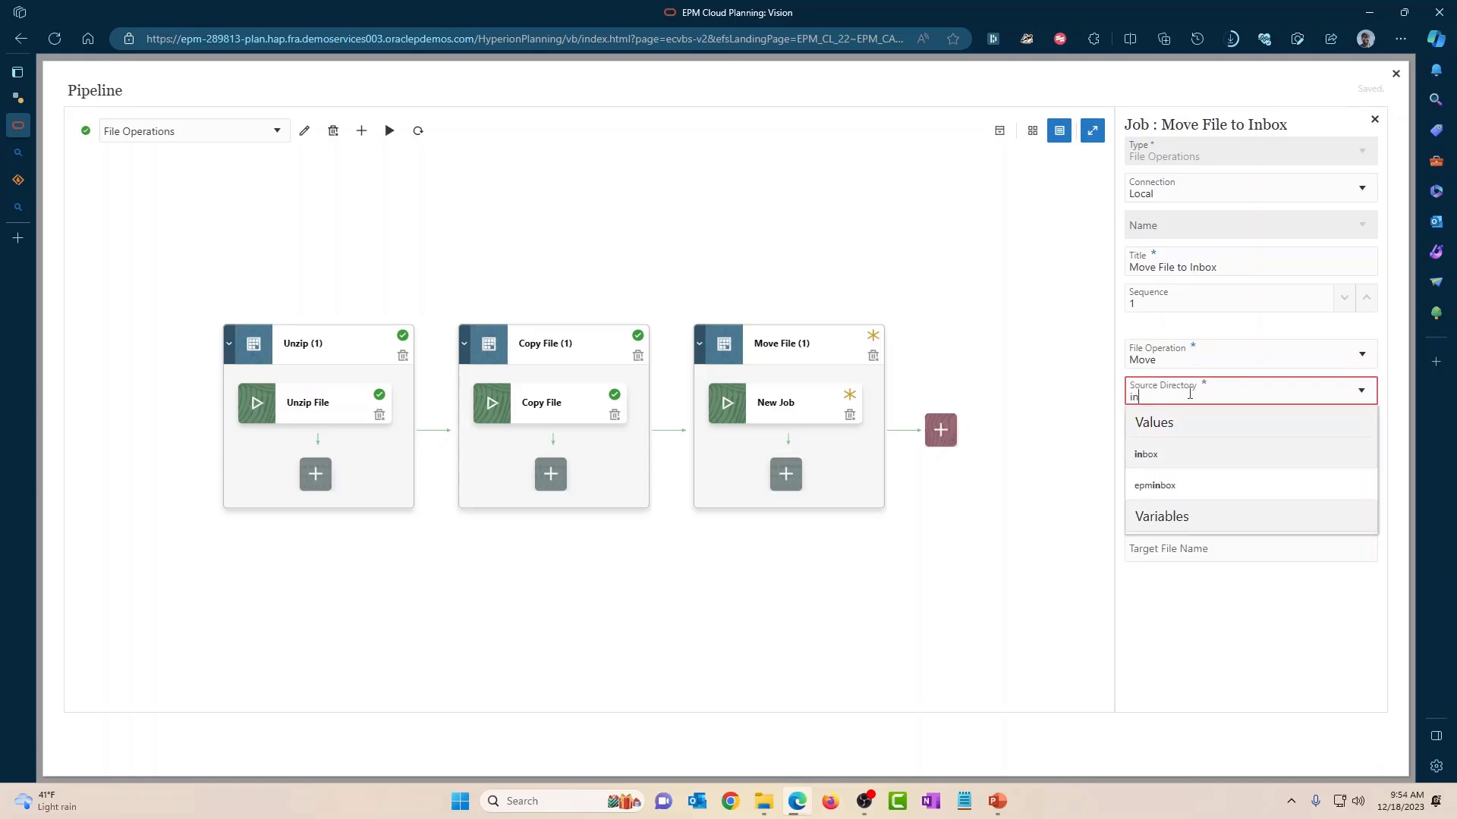
left_click(1164, 484)
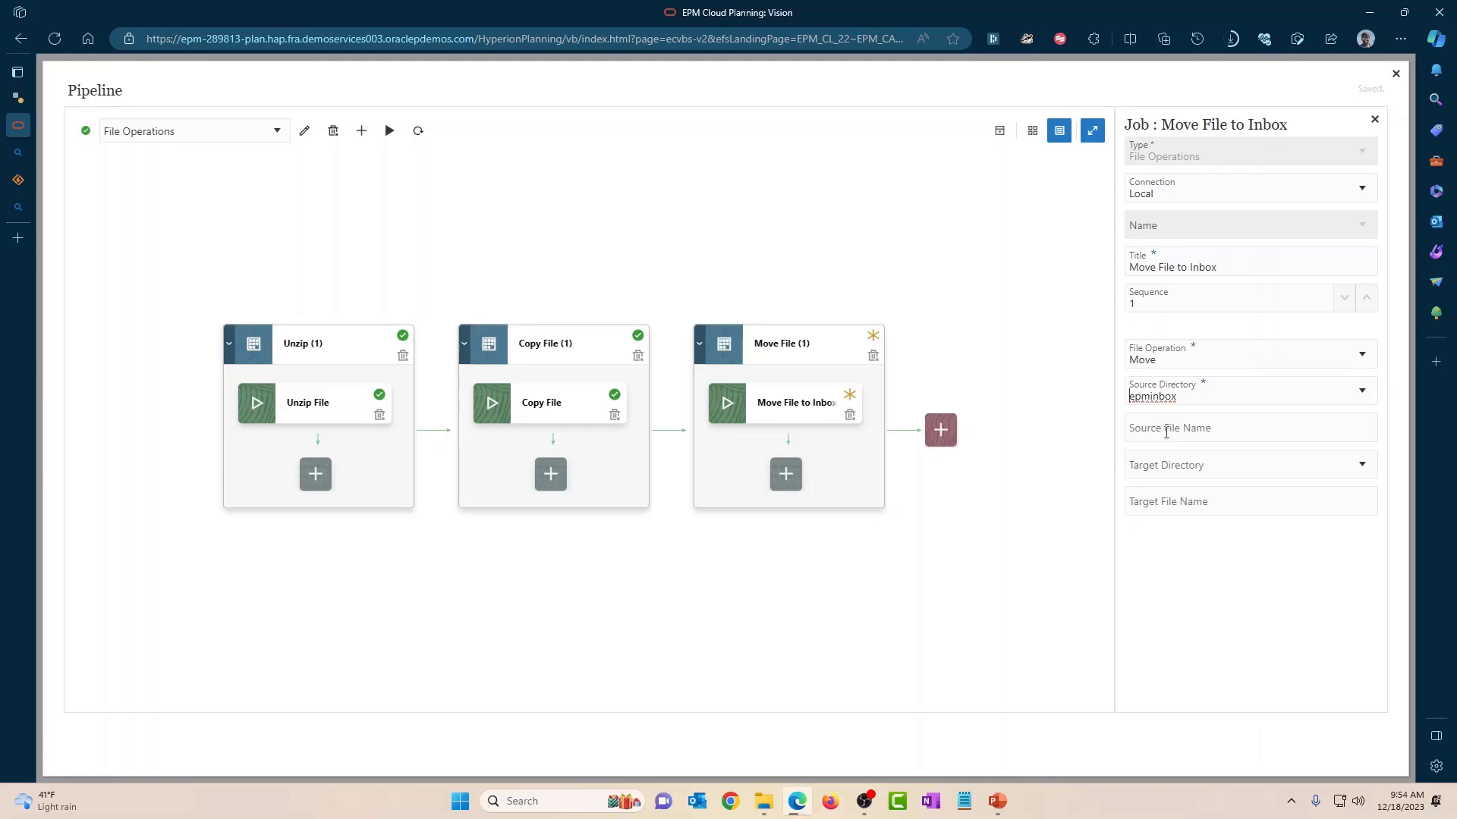
Step: Set the Move File to Inbox job's source file name to $NEW_FILE_NAME and its target directory to inbox
left_click(1165, 432)
type("$NEW")
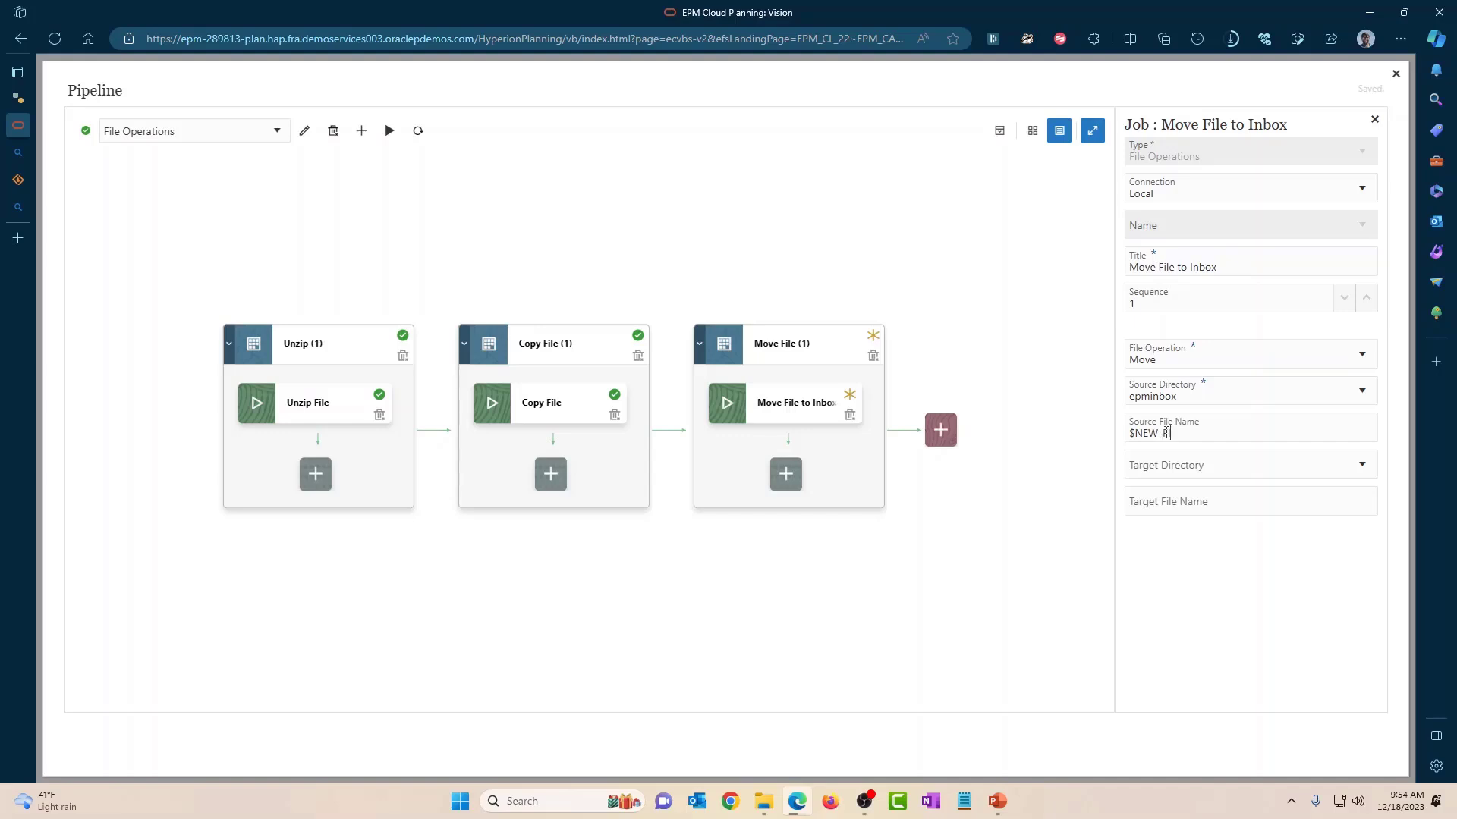
type("_FILE_NAME")
left_click(1173, 468)
left_click(1157, 532)
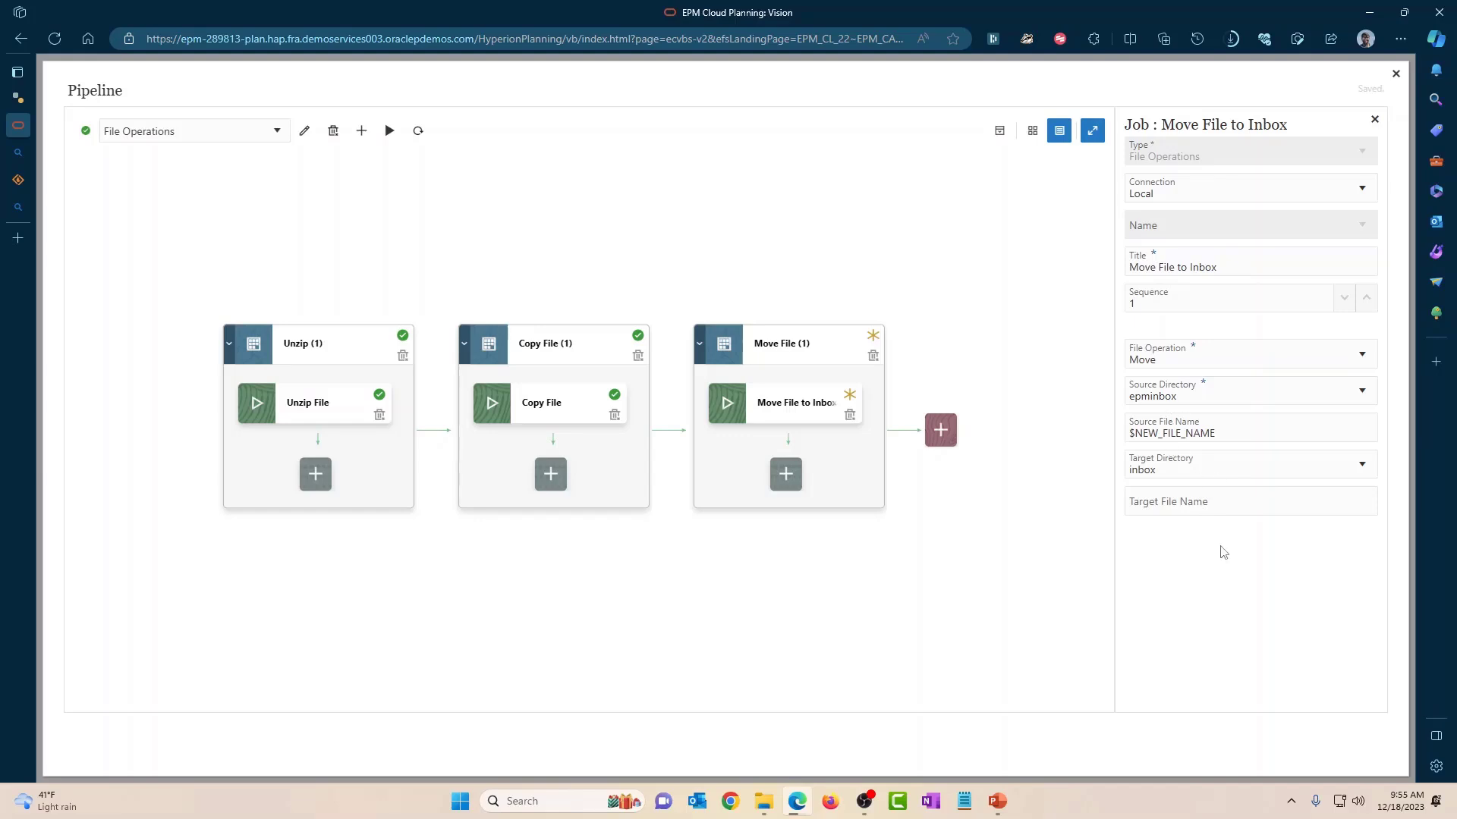
Step: Add a fourth stage after Move File, with both its stage name and title set to Delete
left_click(939, 427)
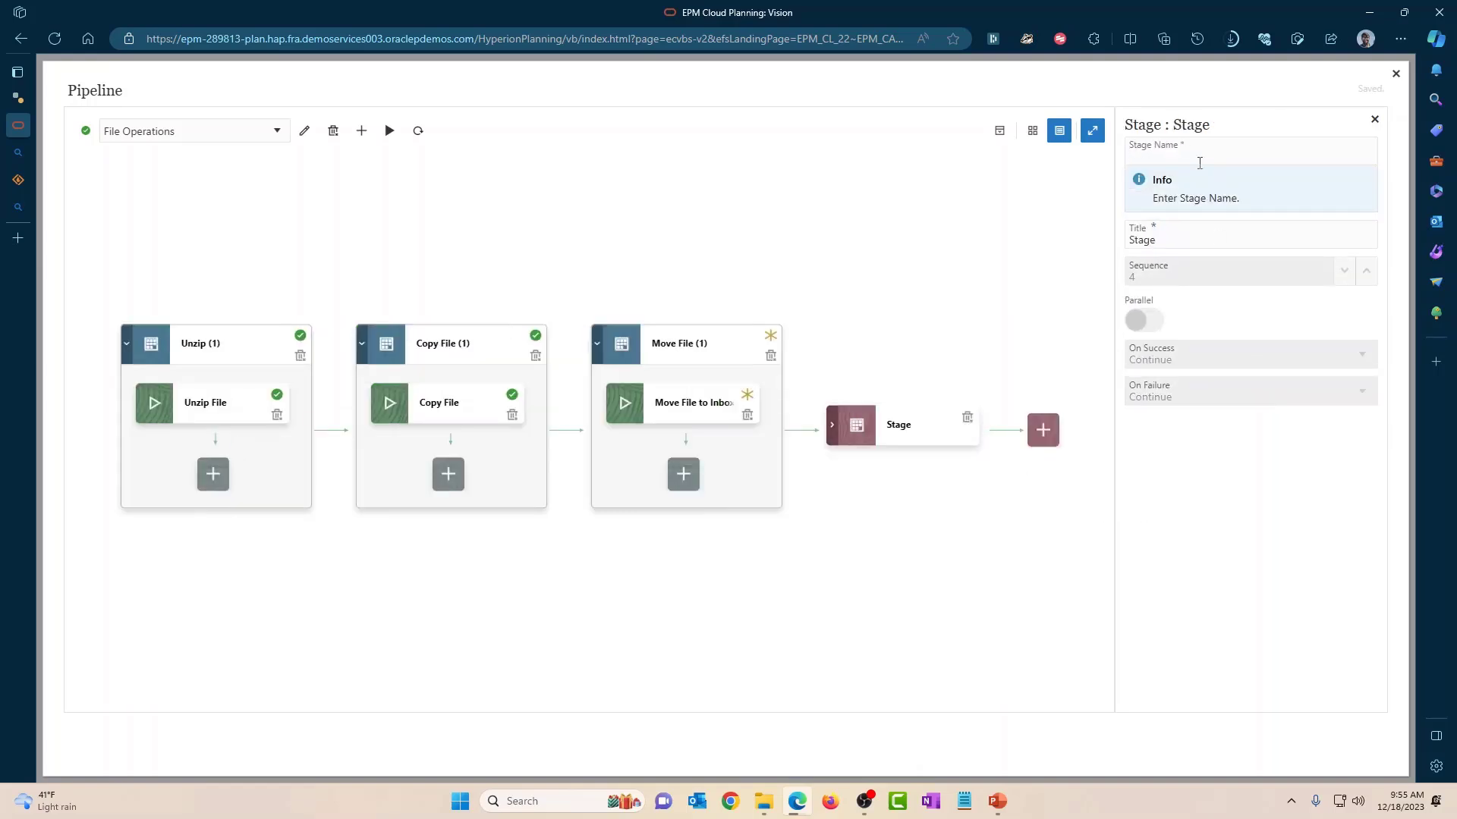
type("Delete")
double_click(1181, 233)
type("Delete")
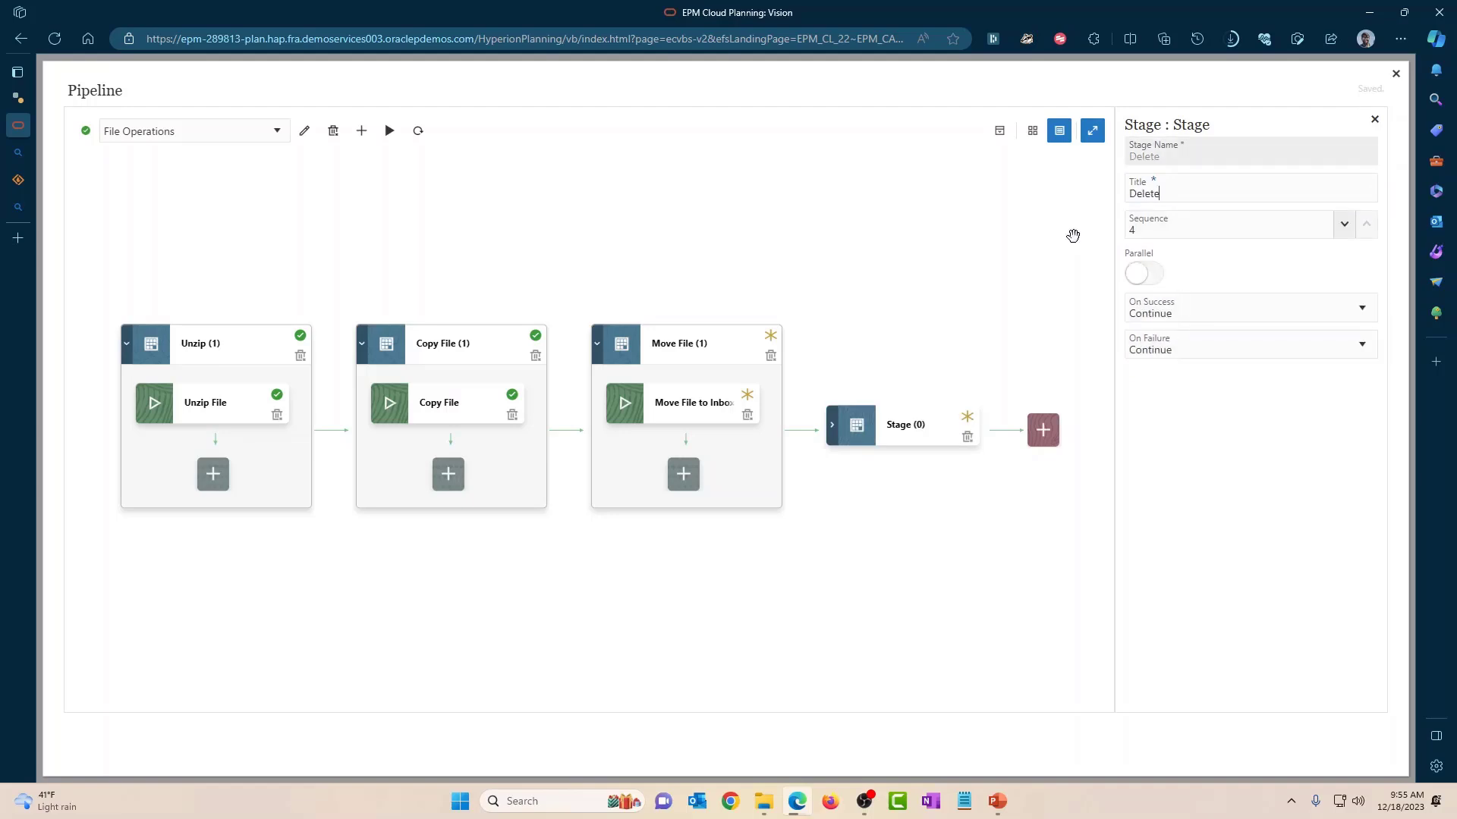
left_click(1234, 601)
Step: Add a File Operations job titled Delete Zip File to the Delete stage
left_click(831, 424)
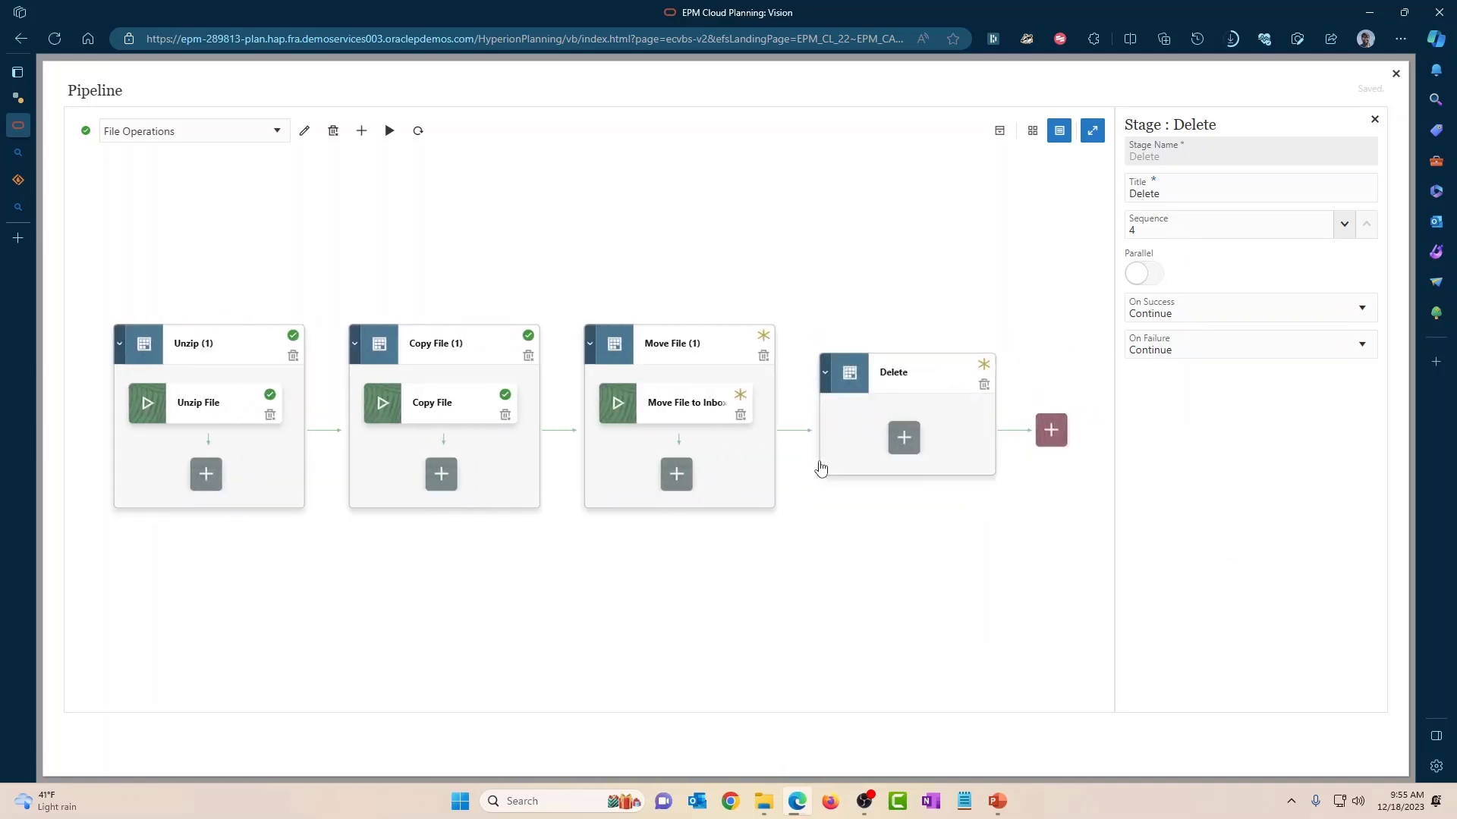
left_click(903, 437)
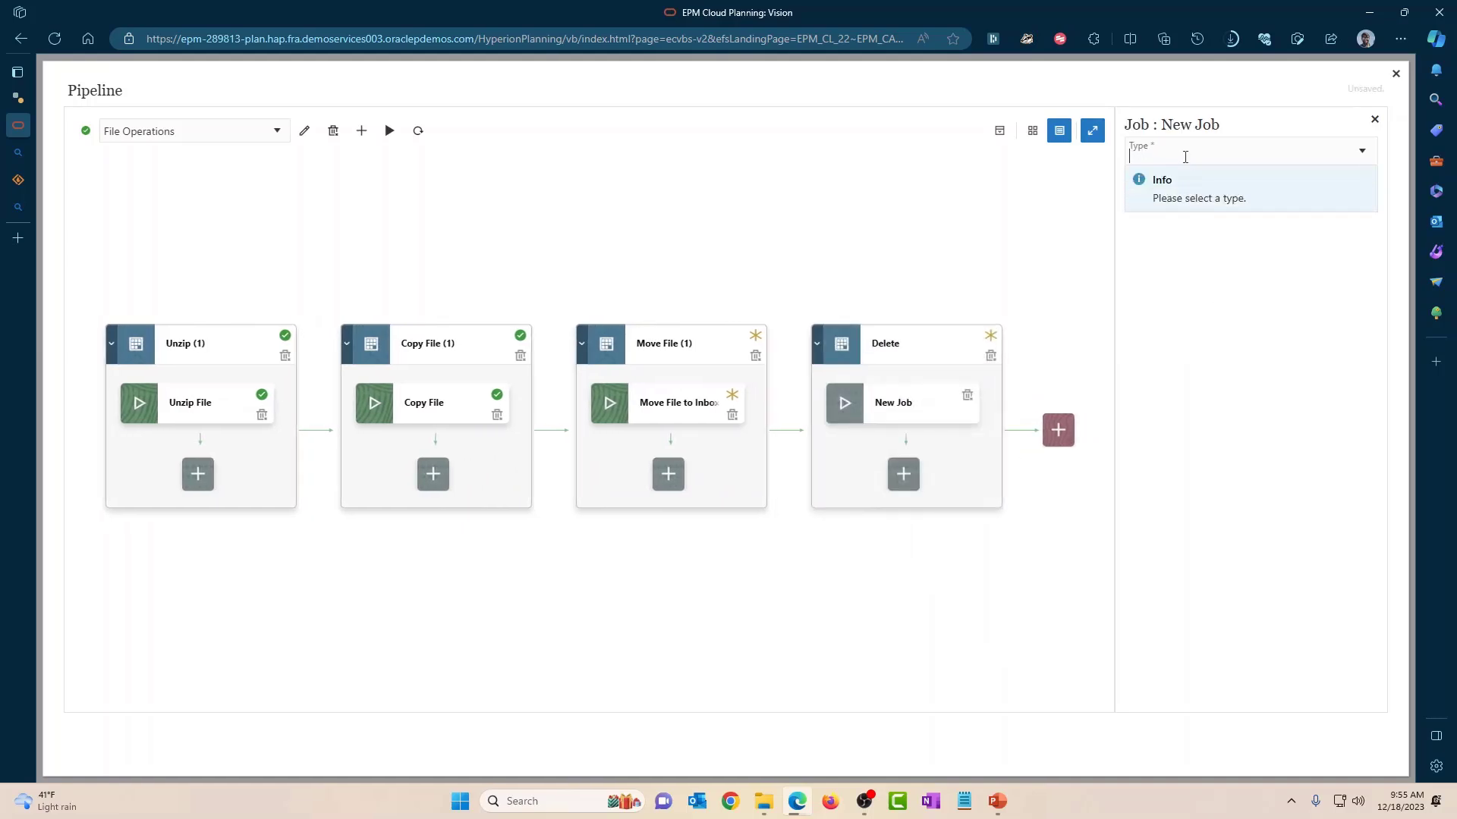
type("File Operations")
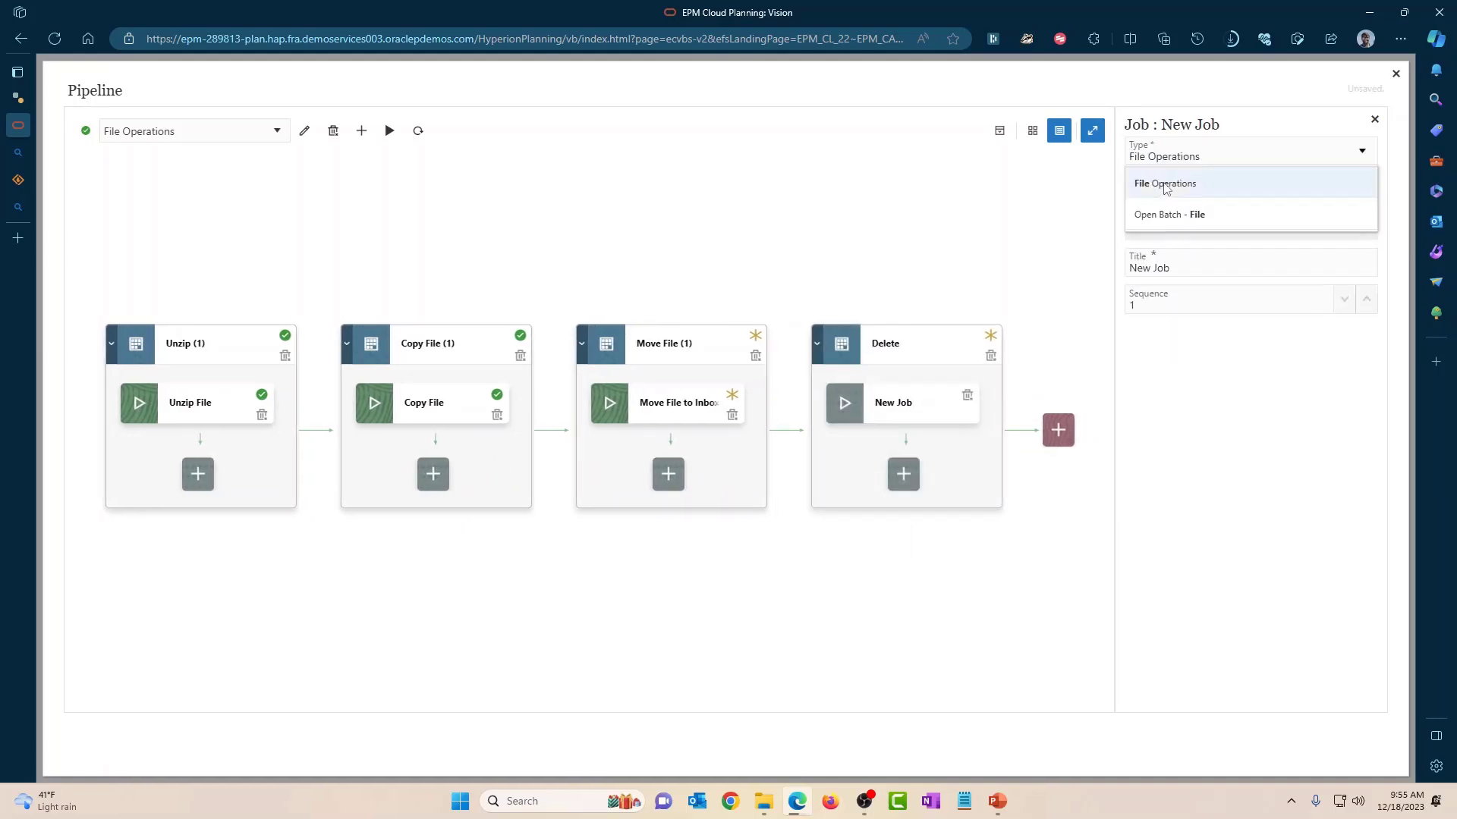
left_click(1166, 188)
double_click(1188, 262)
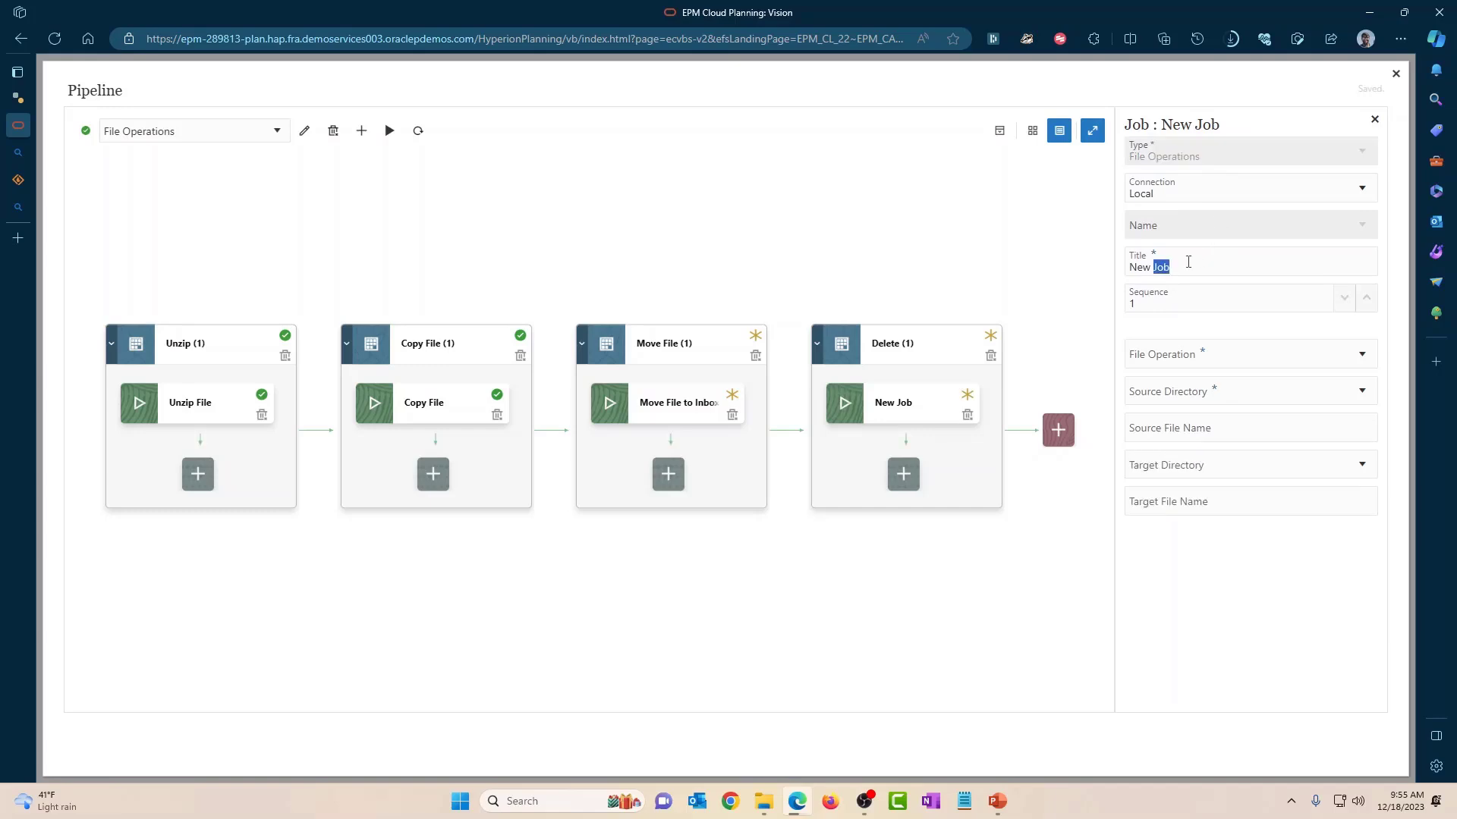
left_click_drag(1188, 262, 1131, 265)
key("BackSpace")
key("BackSpace")
key("BackSpace")
key("BackSpace")
key("BackSpace")
key("BackSpace")
key("BackSpace")
key("BackSpace")
Step: Set the Delete Zip File job's file operation to Delete
left_click(1168, 354)
left_click(1162, 446)
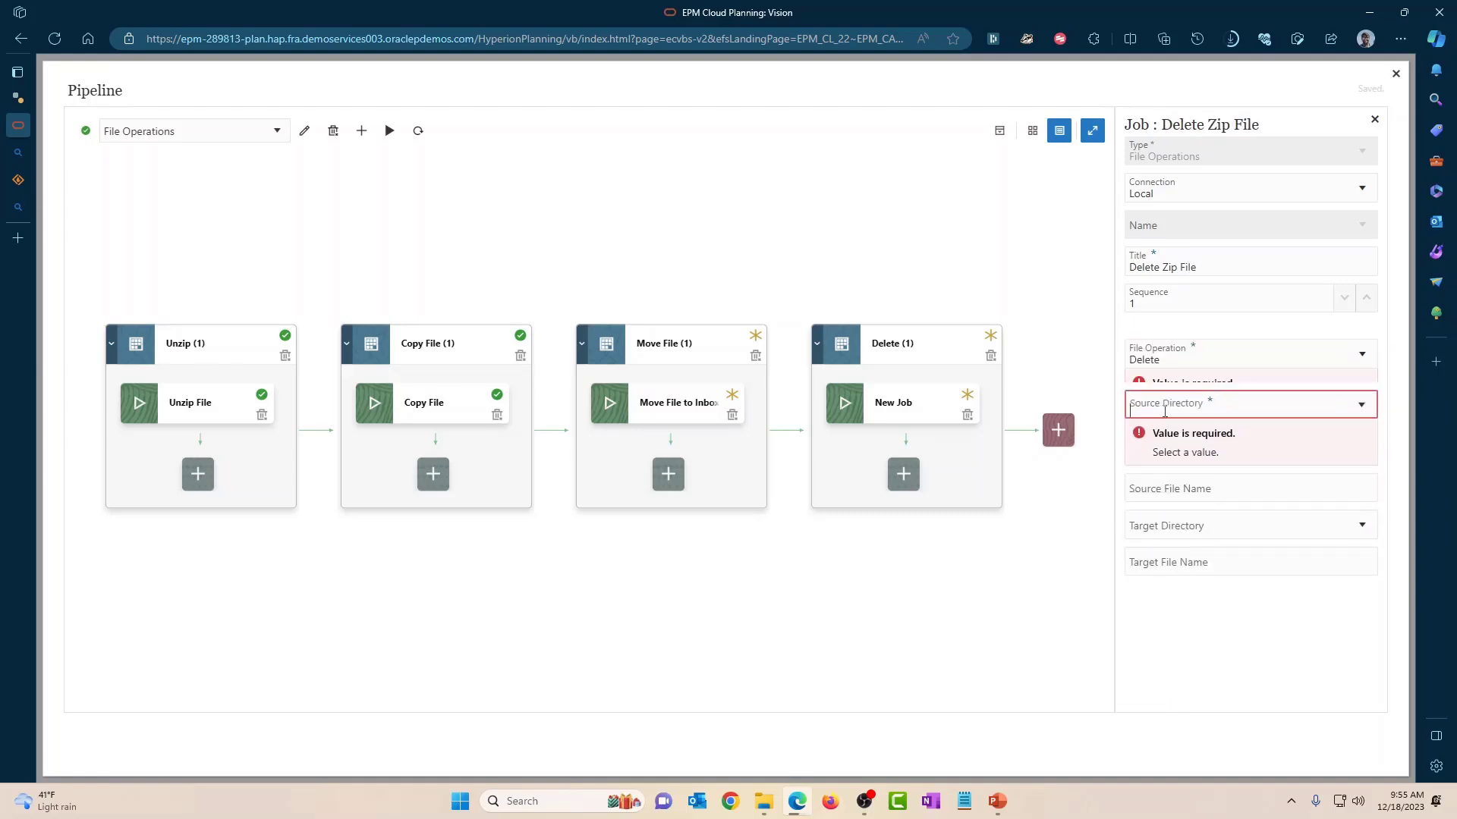
type("epm")
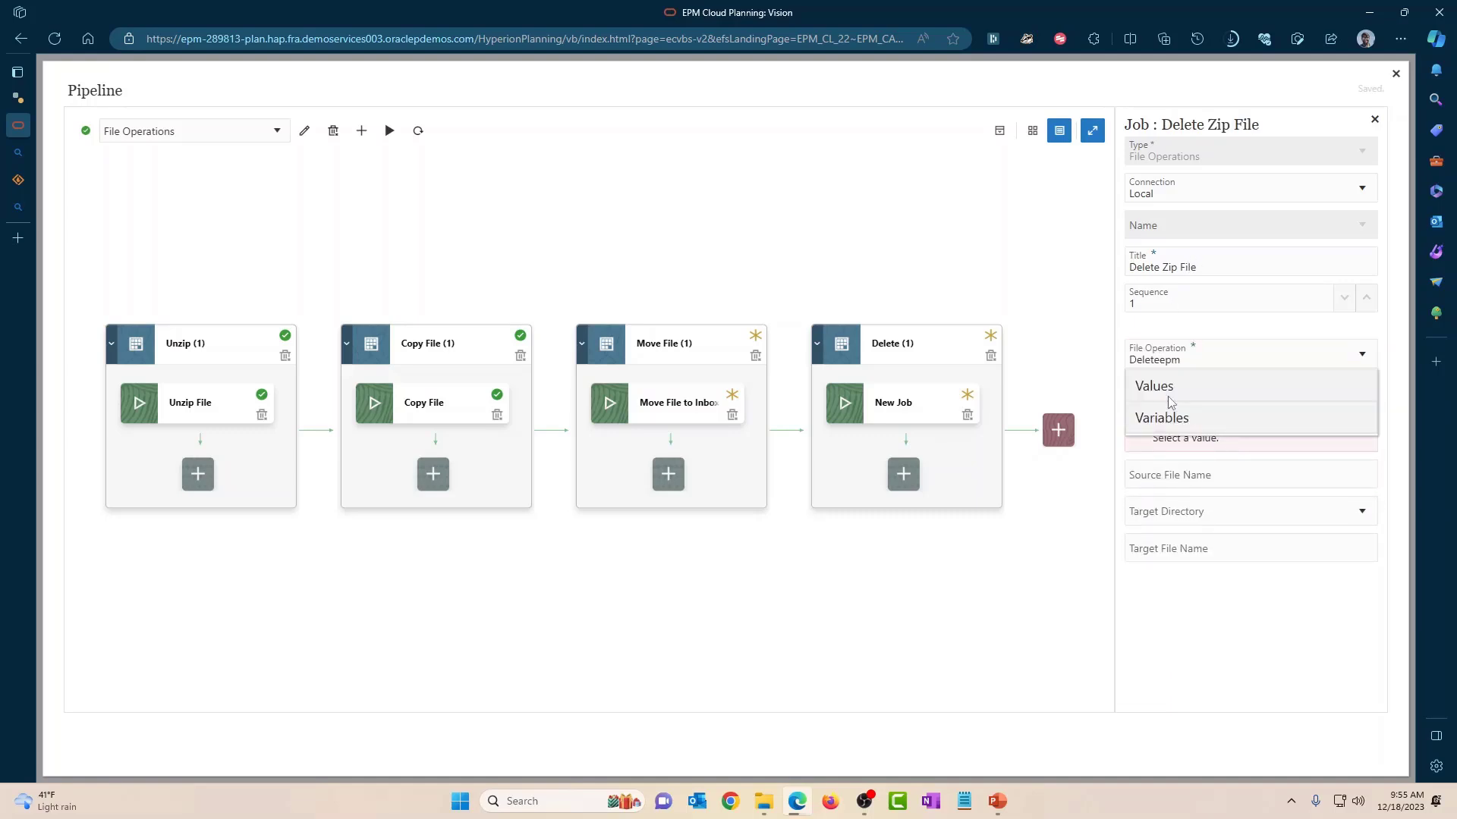
key("BackSpace")
key("BackSpace")
key("BackSpace")
key("Tab")
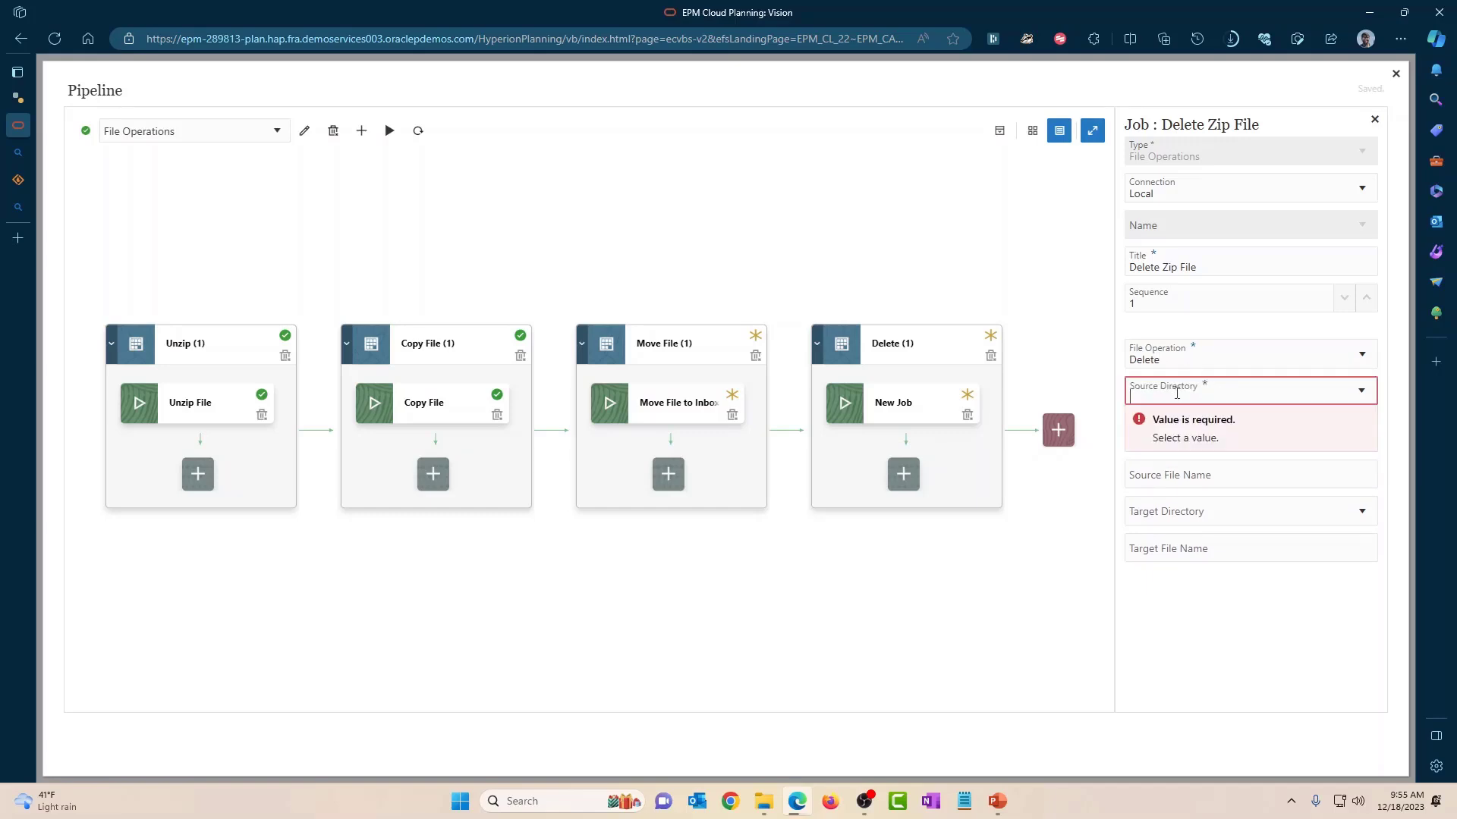
Step: Set the Delete Zip File job's source directory to epminbox and its source file name to $ZIP_FILE_NAME
type("epm")
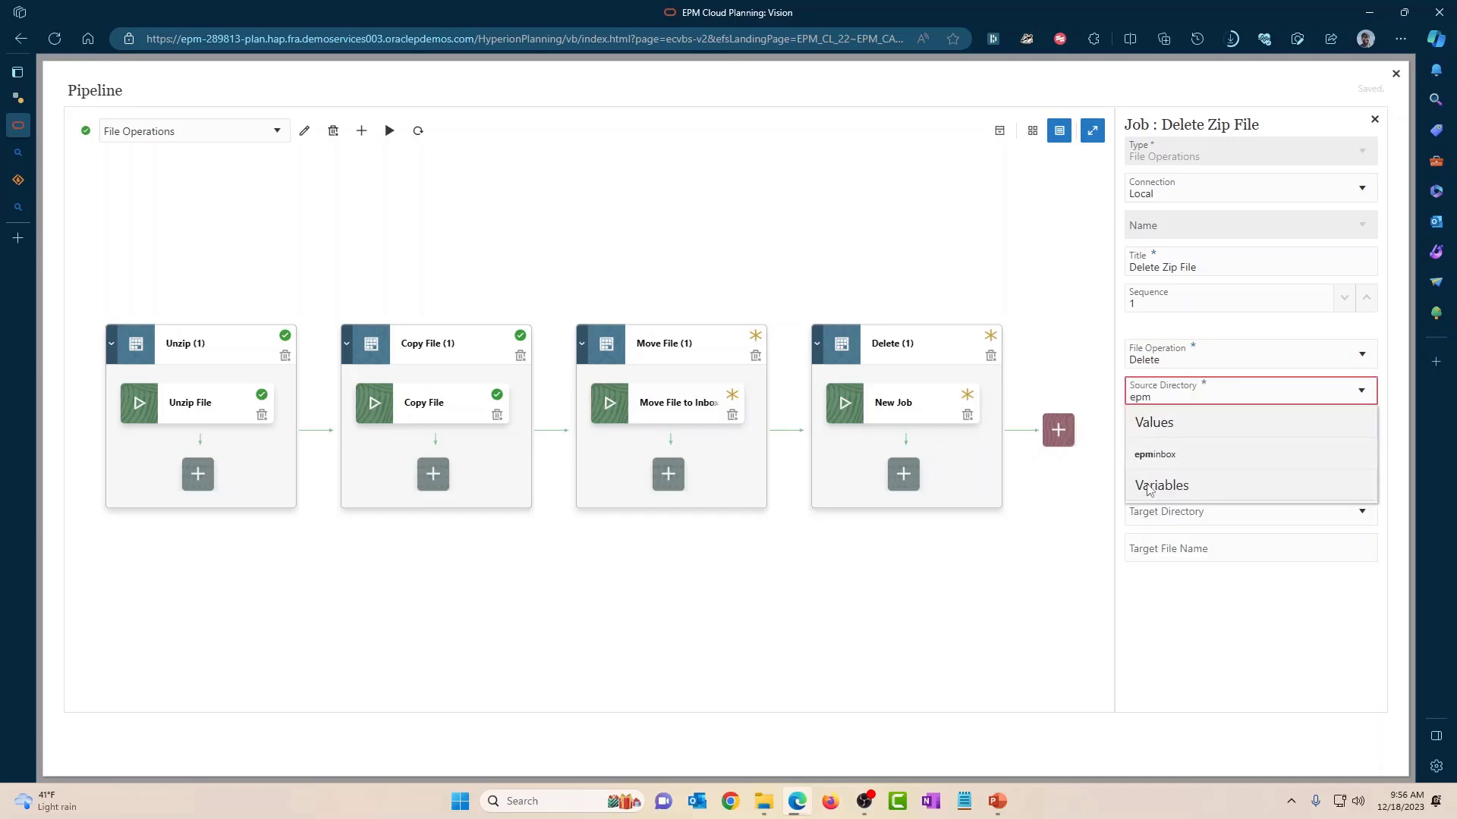
key("Down")
key("Tab")
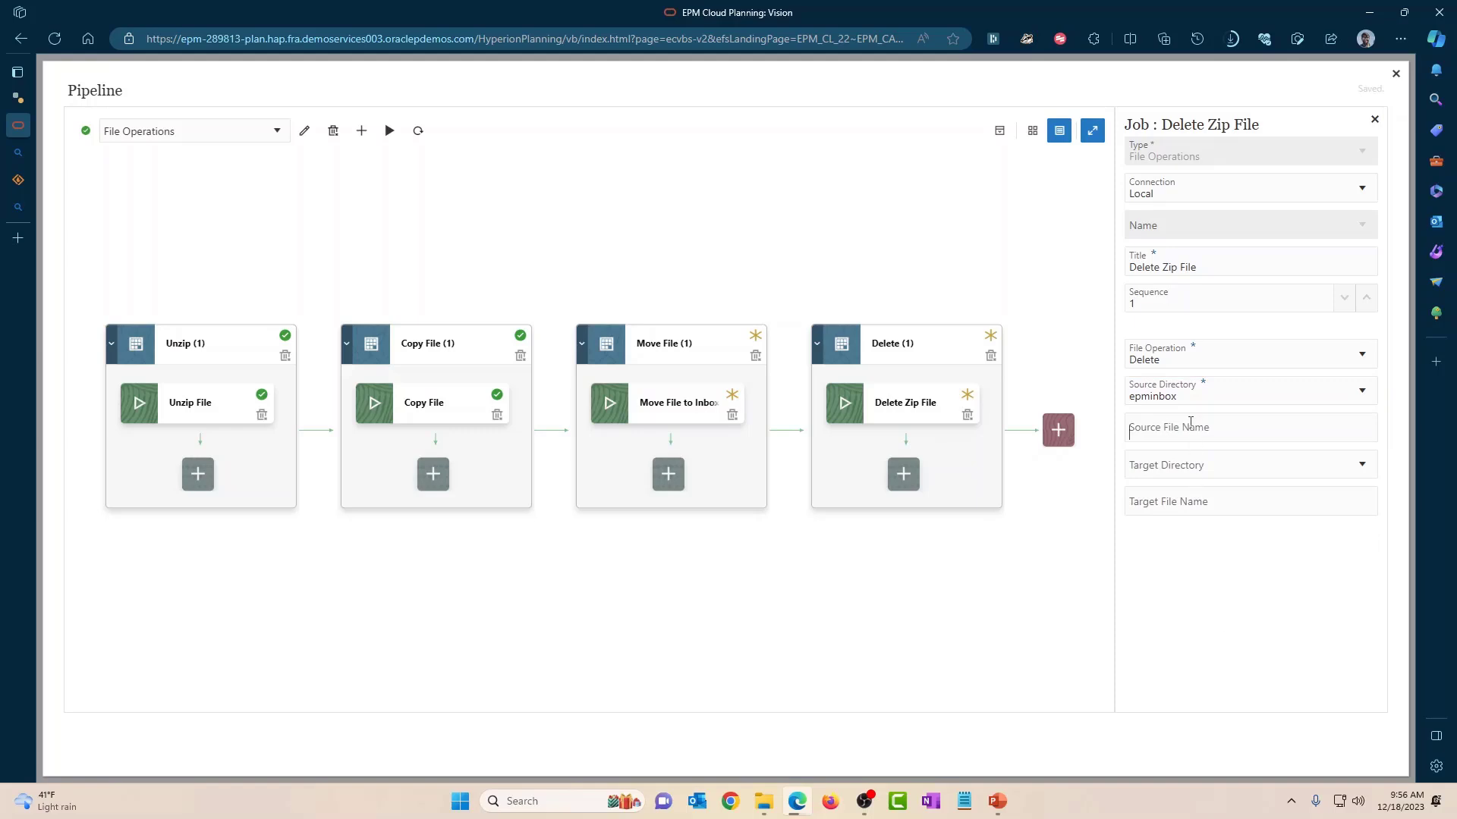
type("$ZIP_FILE_NAME")
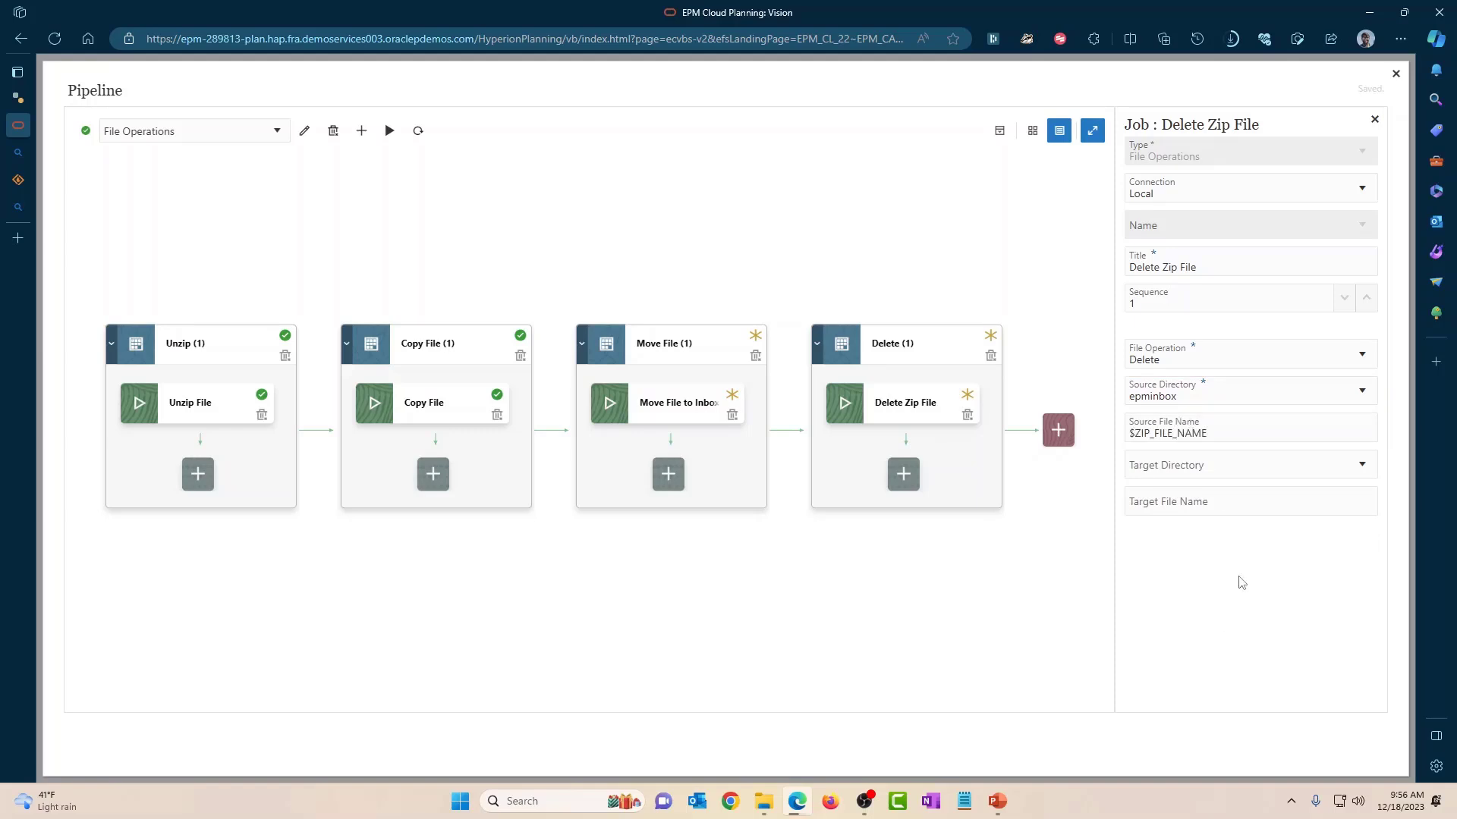
Step: Add a second File Operations job to the Delete stage and title it Delete CSV File
left_click(903, 474)
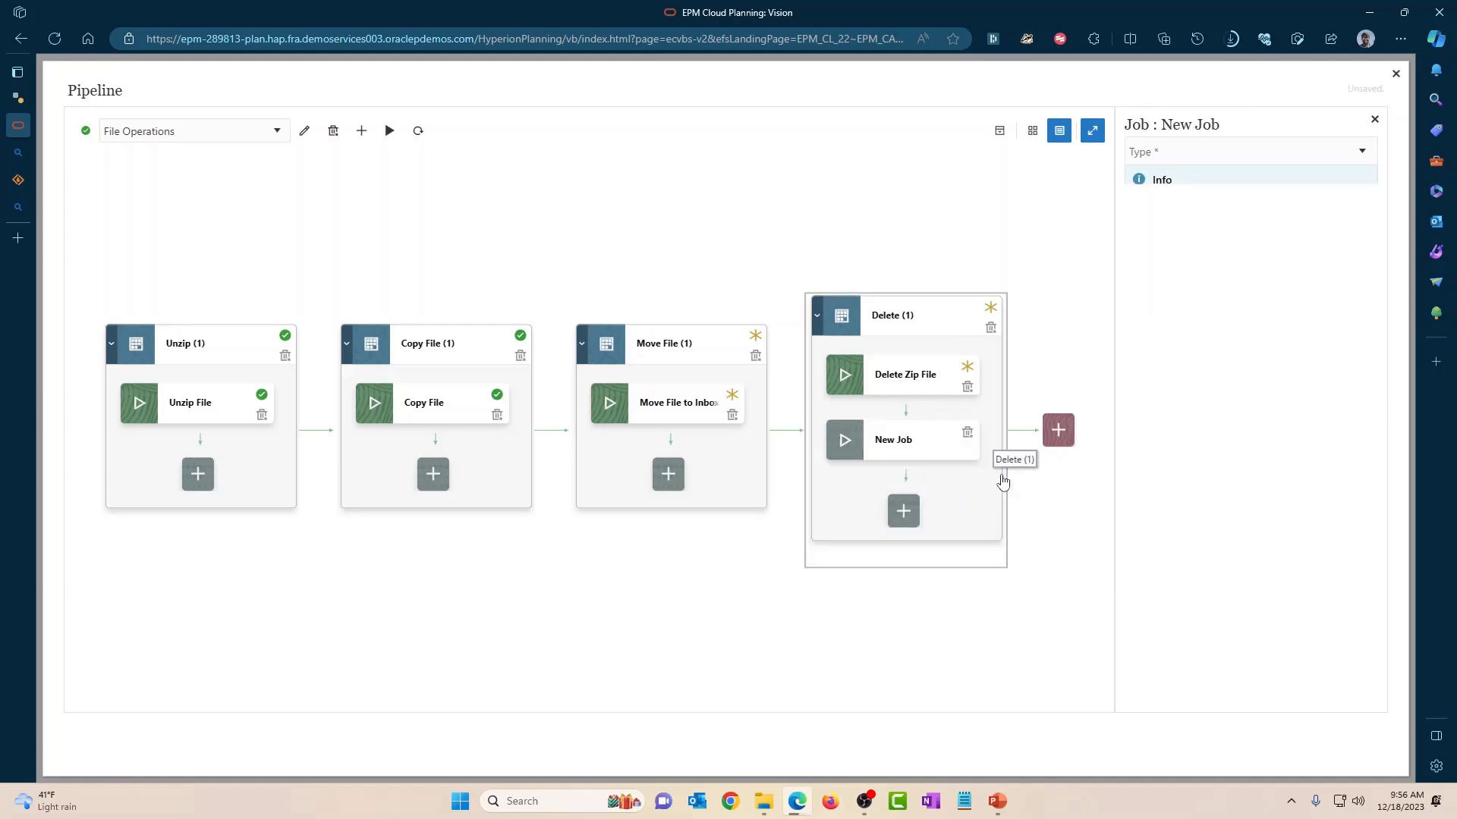
left_click(1218, 150)
type("file")
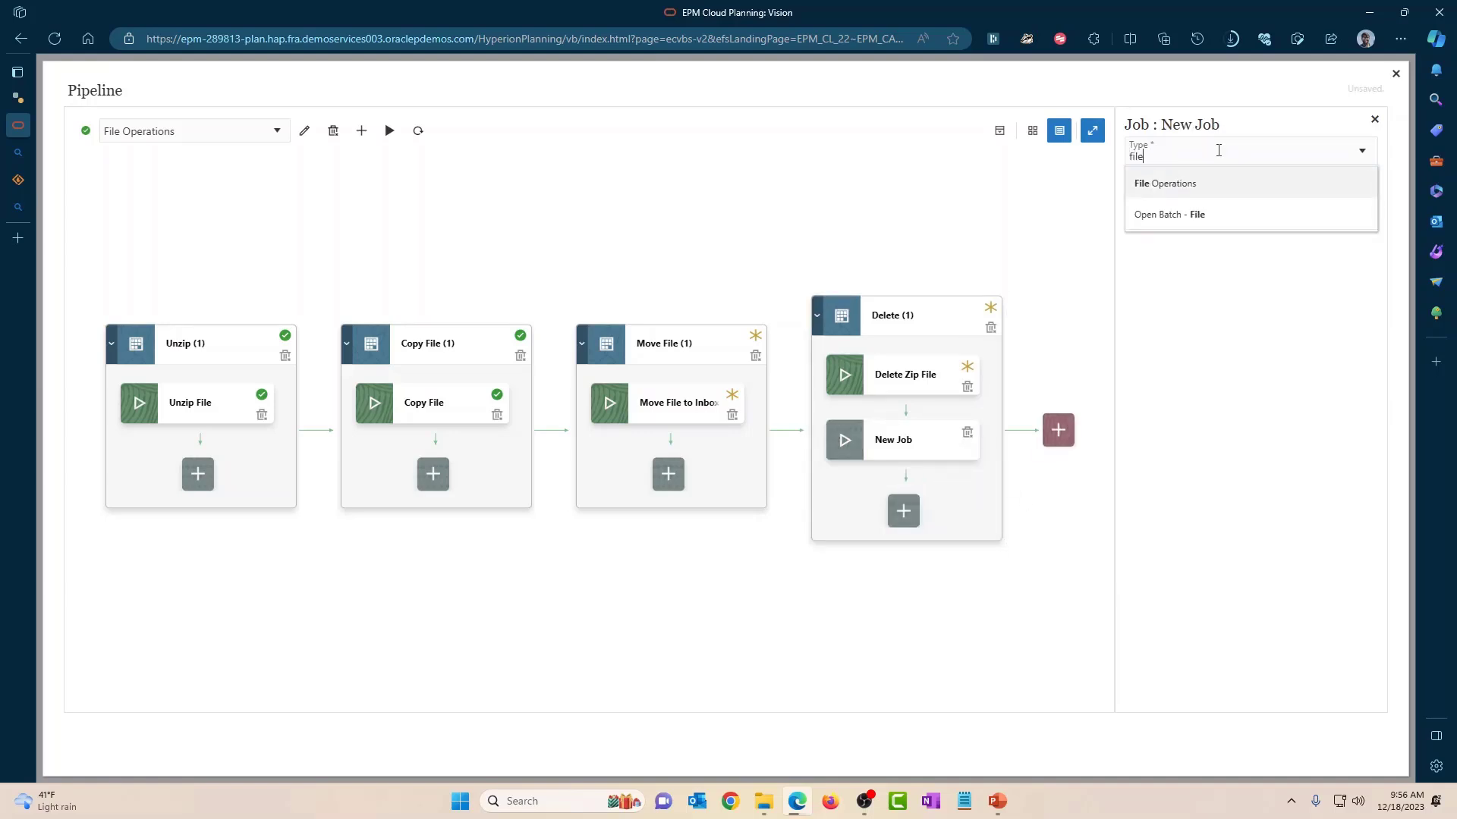
left_click(1218, 189)
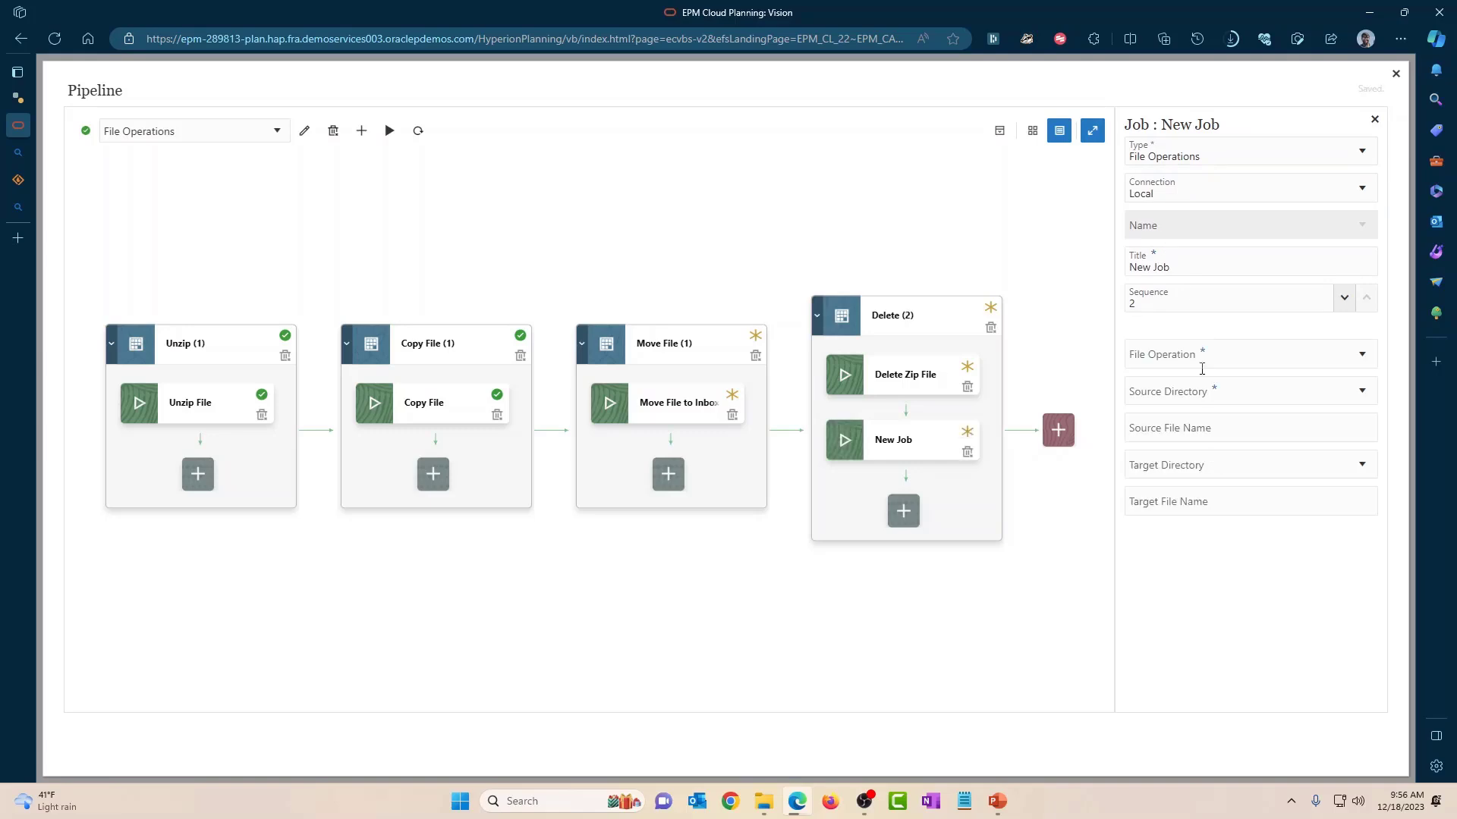
left_click_drag(1177, 267, 1126, 269)
type("Delete CSV File")
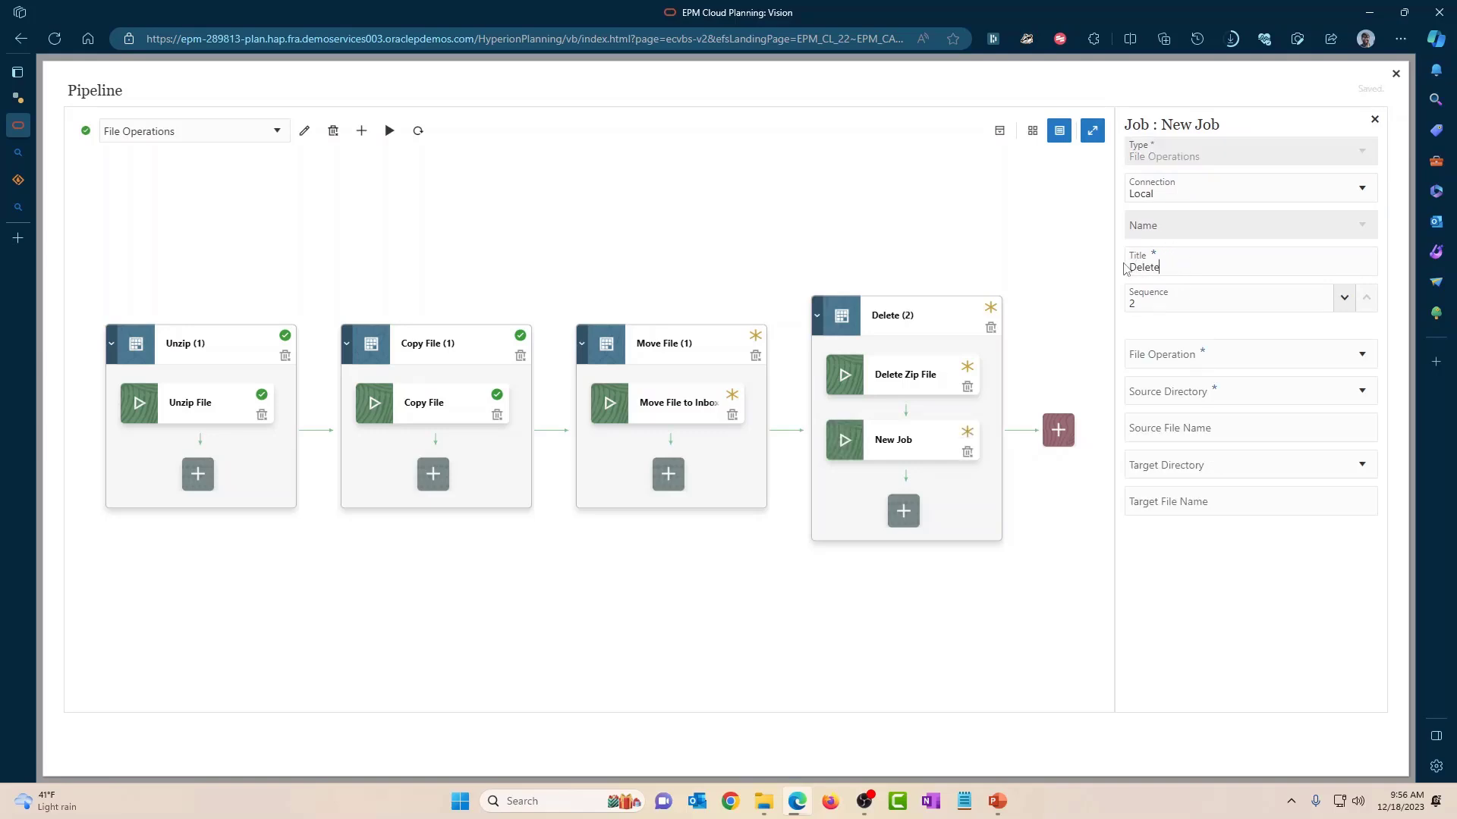
Step: Set the Delete CSV File job's file operation to Delete and its source directory to epminbox
left_click(1175, 356)
type("del")
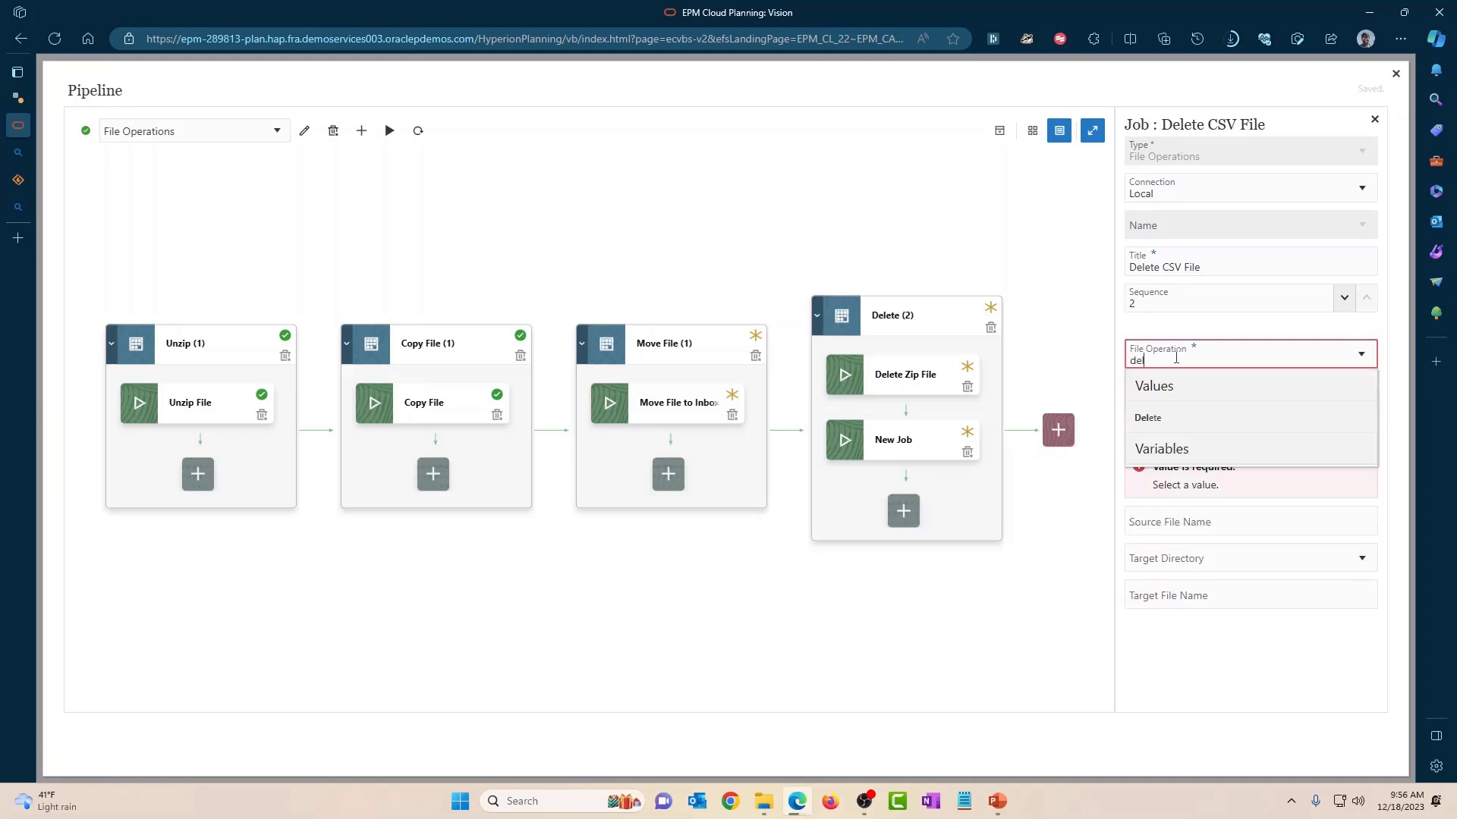
left_click(1166, 418)
left_click(1164, 399)
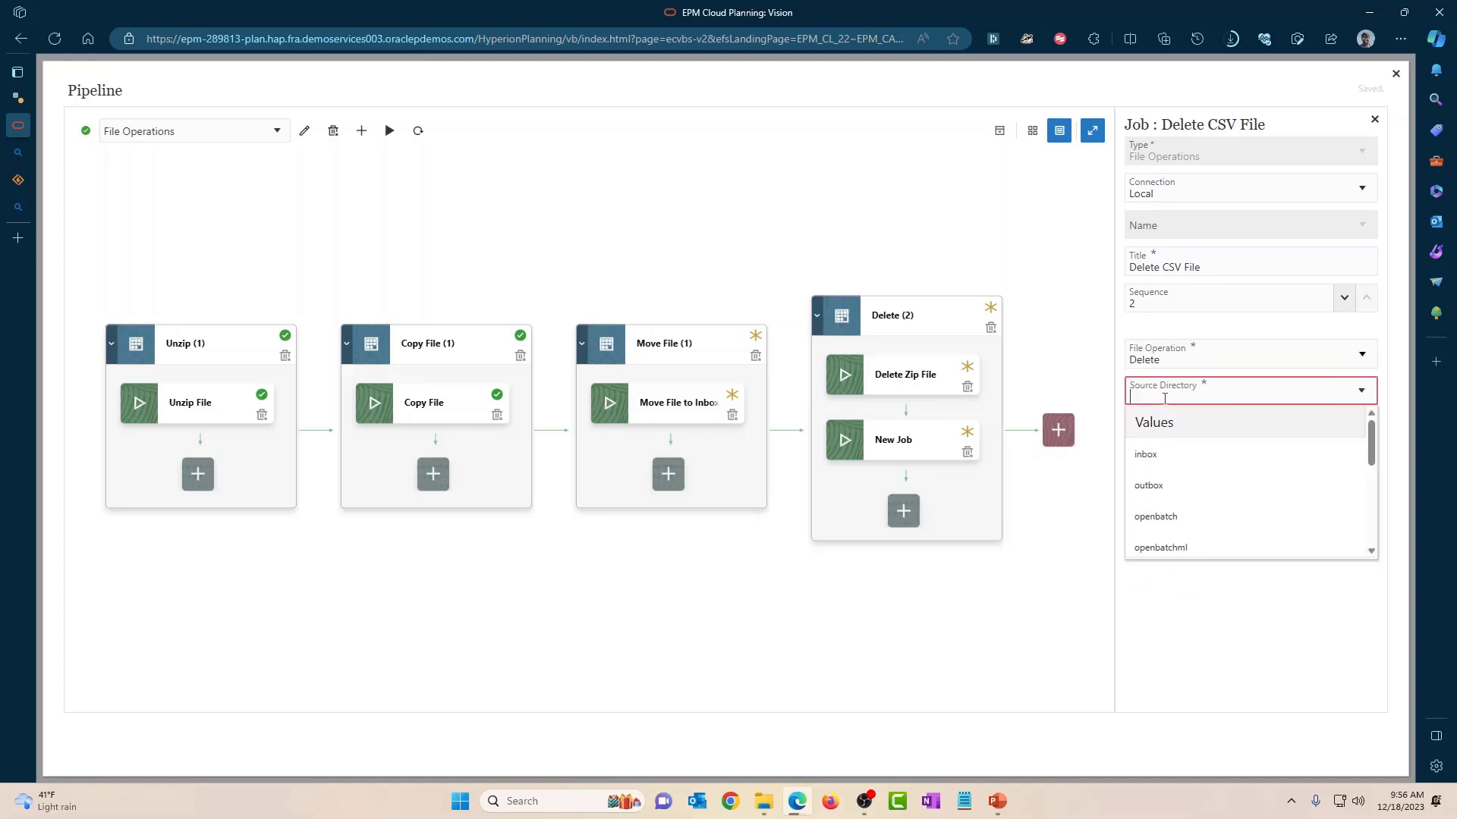
type("em")
key("BackSpace")
type("pminbox")
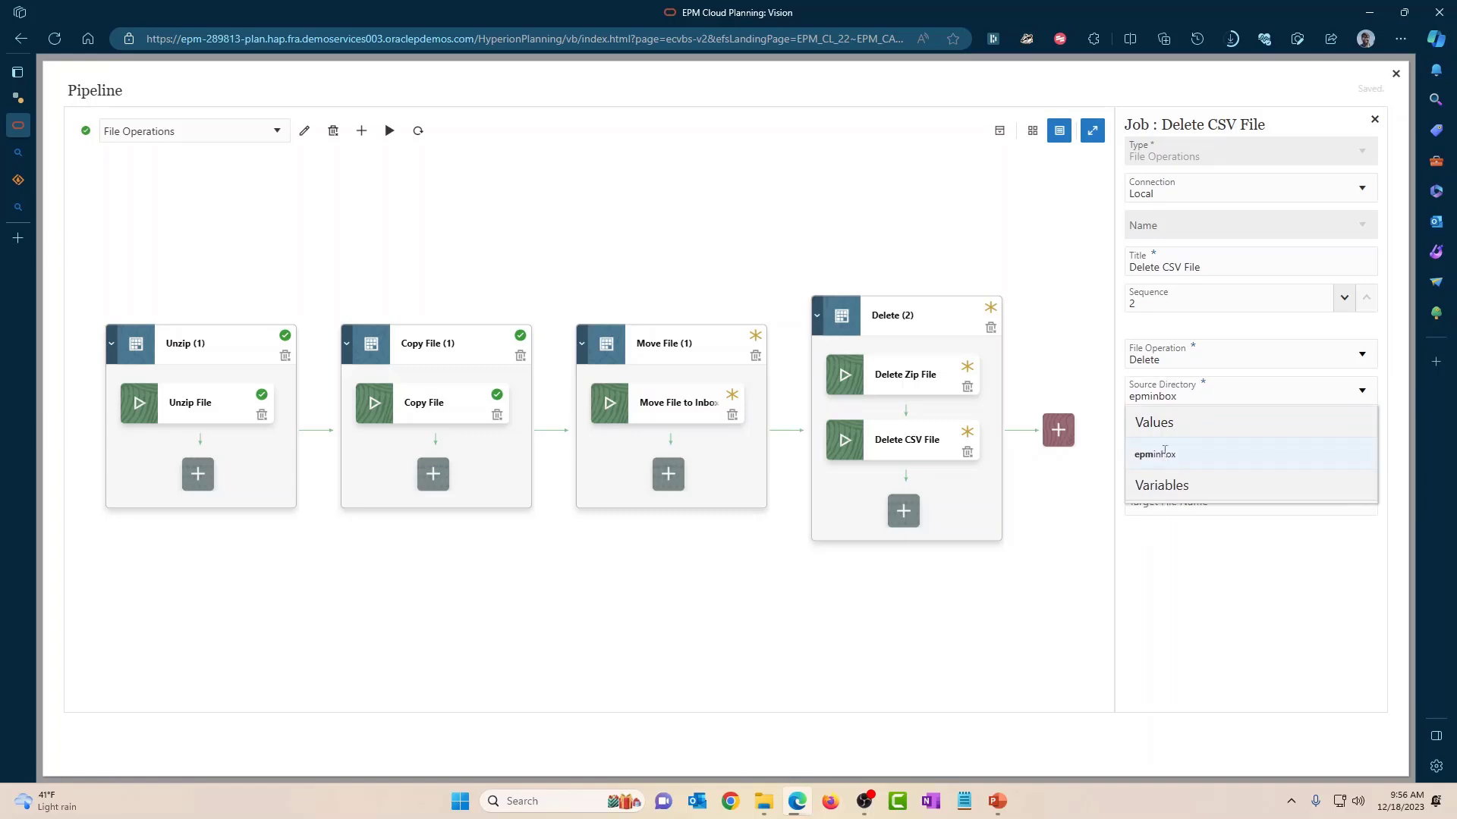
left_click(1155, 453)
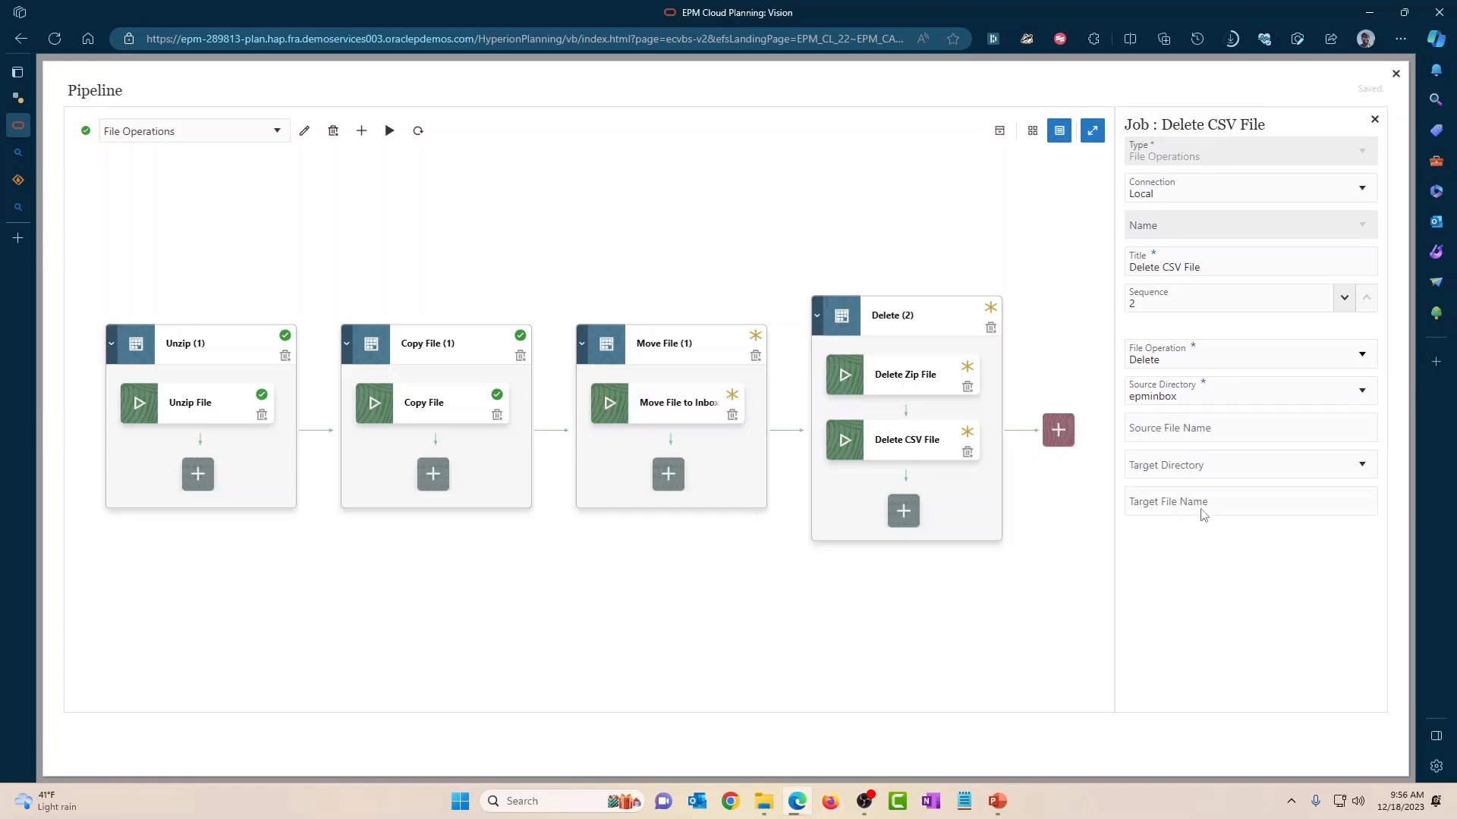
Step: Set the Delete CSV File job's source file name to $CSV_FILE_NAME and close the pipeline
left_click(1188, 421)
type("$CSV_FILE_N")
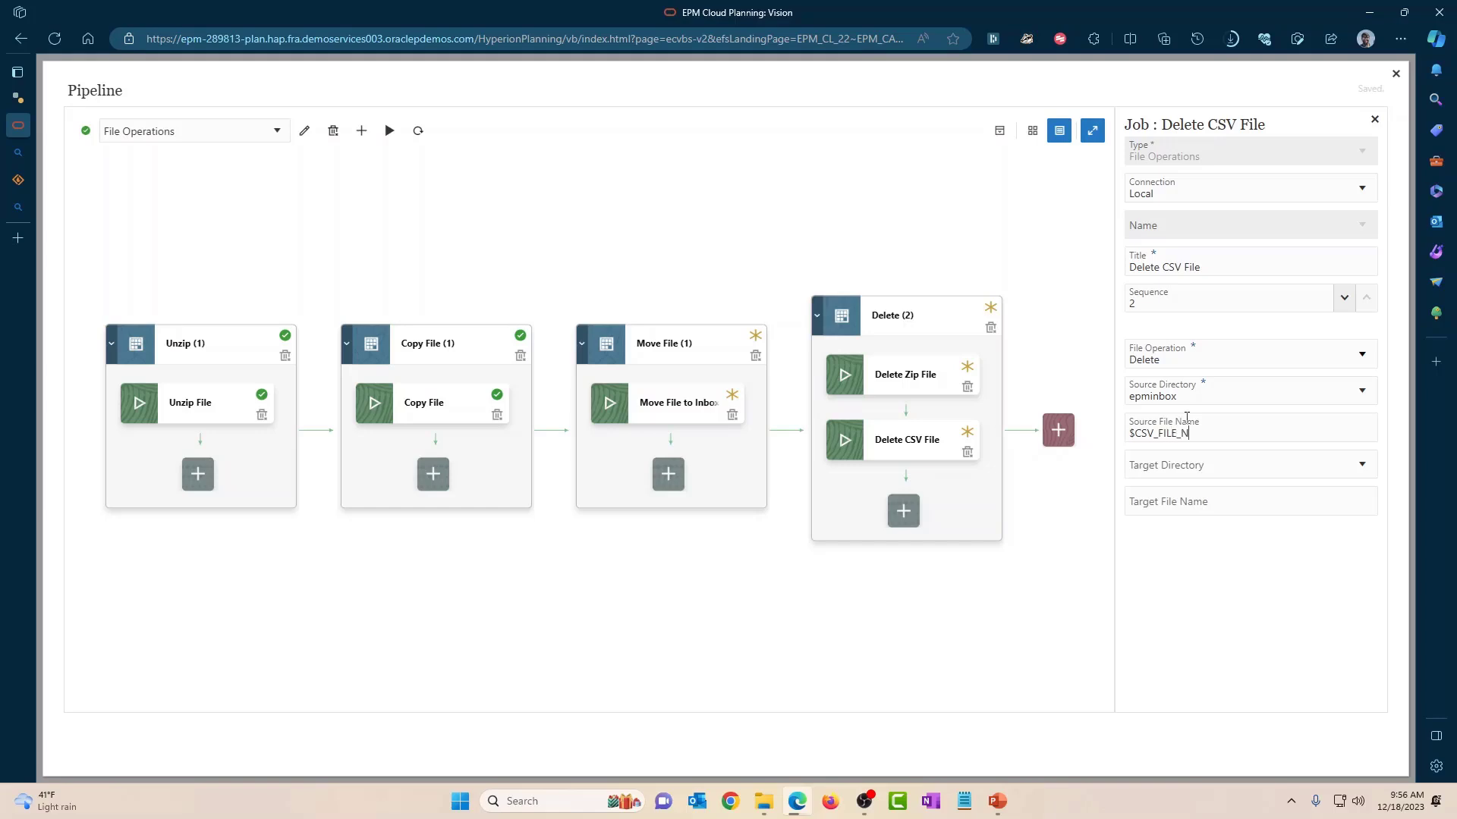
type("AME")
left_click(1395, 74)
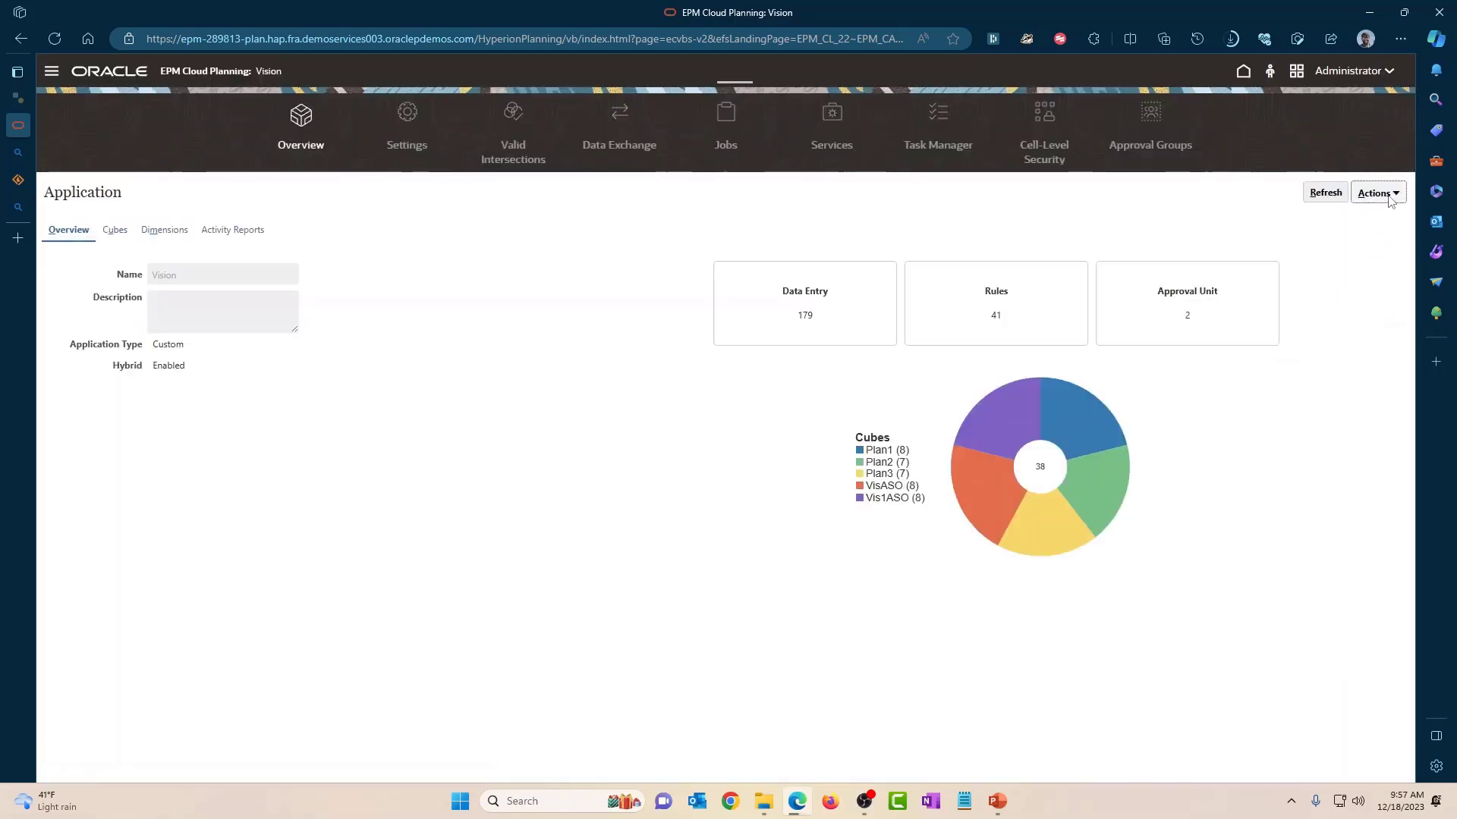
Step: Open the application's Inbox/Outbox Explorer and sort its files by last modified date, newest first
left_click(1391, 196)
left_click(1289, 327)
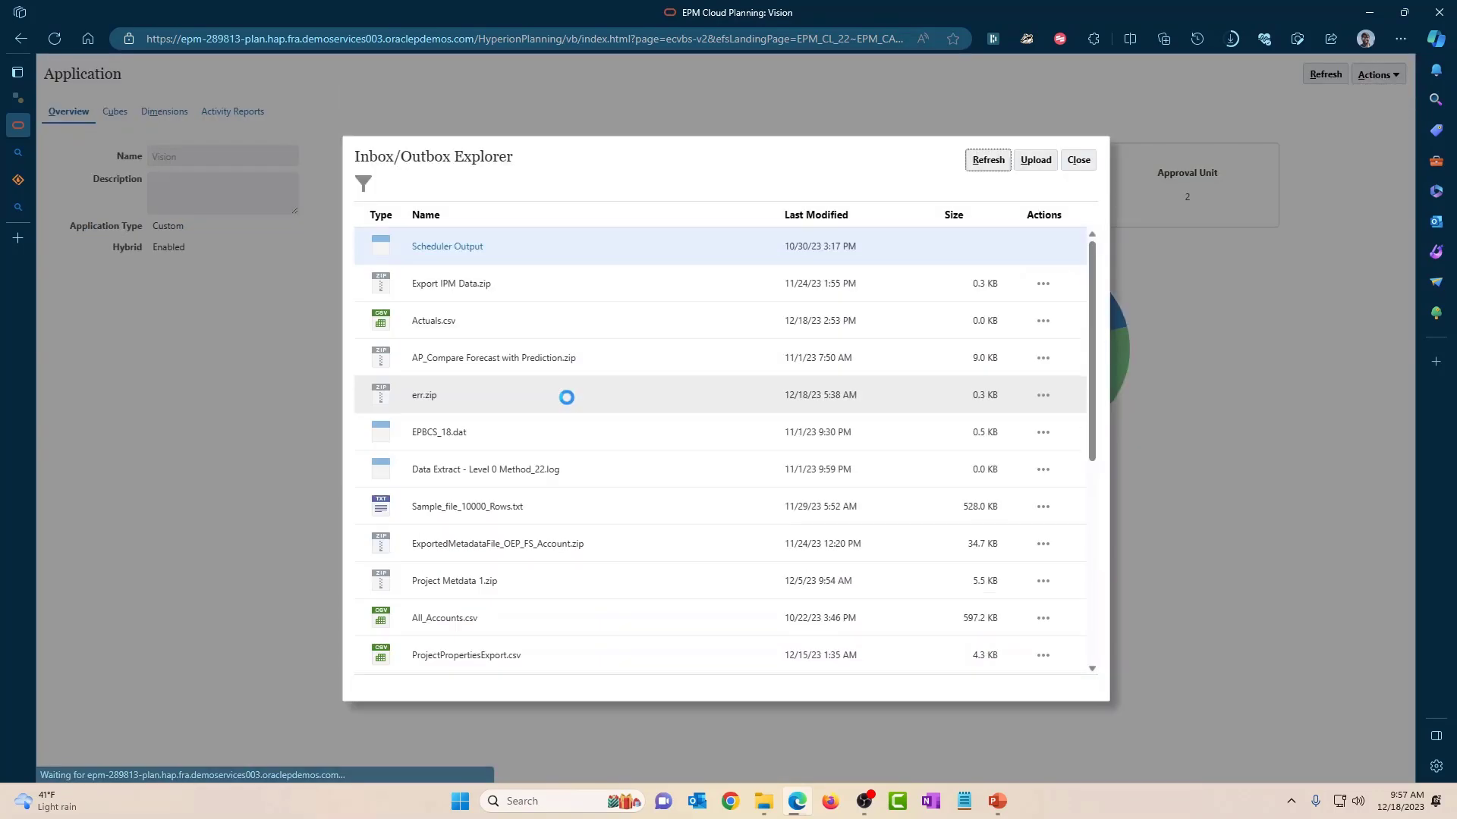
left_click(930, 215)
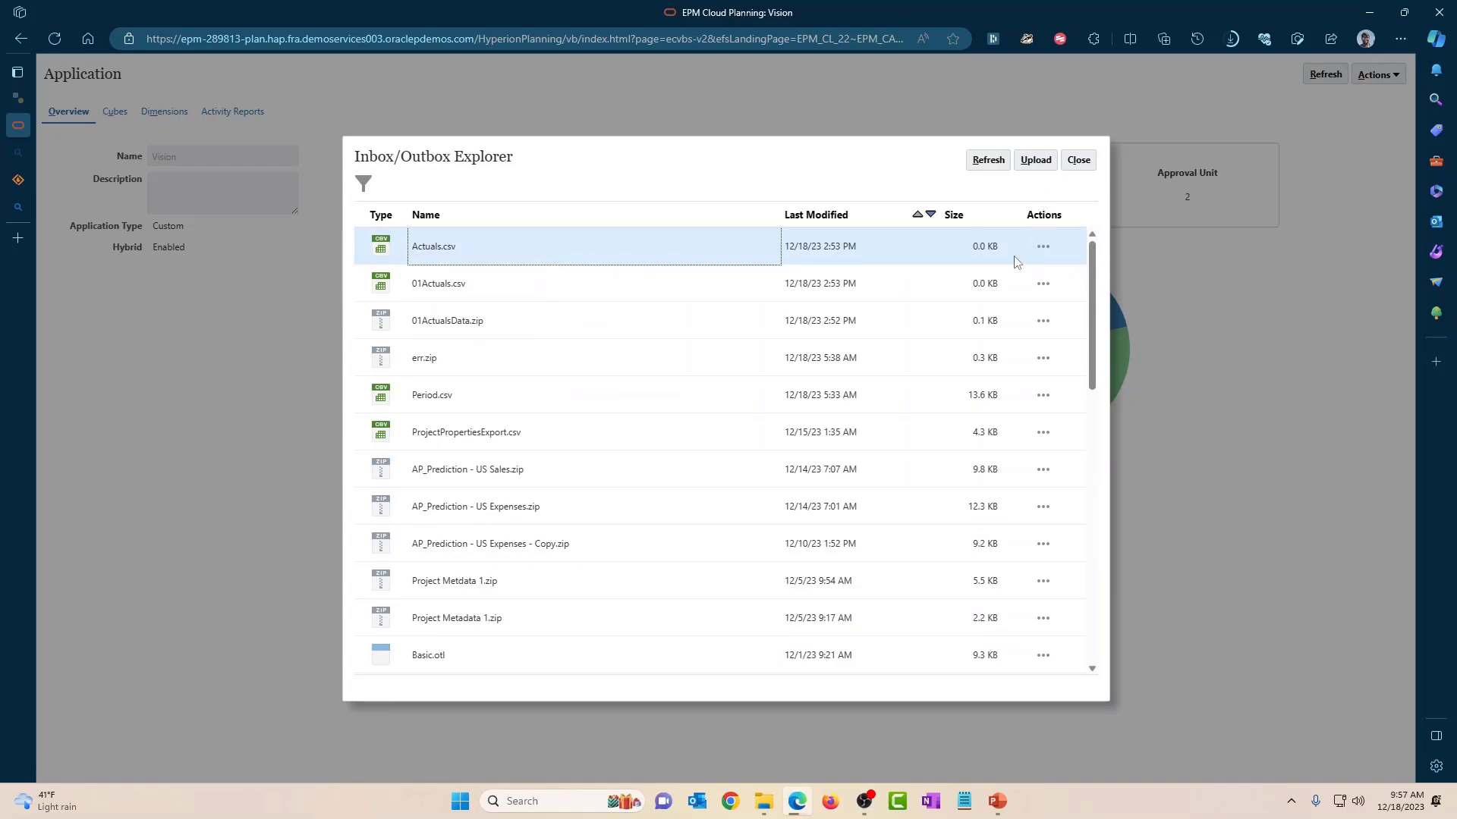
Step: Delete Actuals.csv and 01Actuals.csv from the Inbox/Outbox Explorer, then close the explorer
left_click(1043, 246)
left_click(1003, 266)
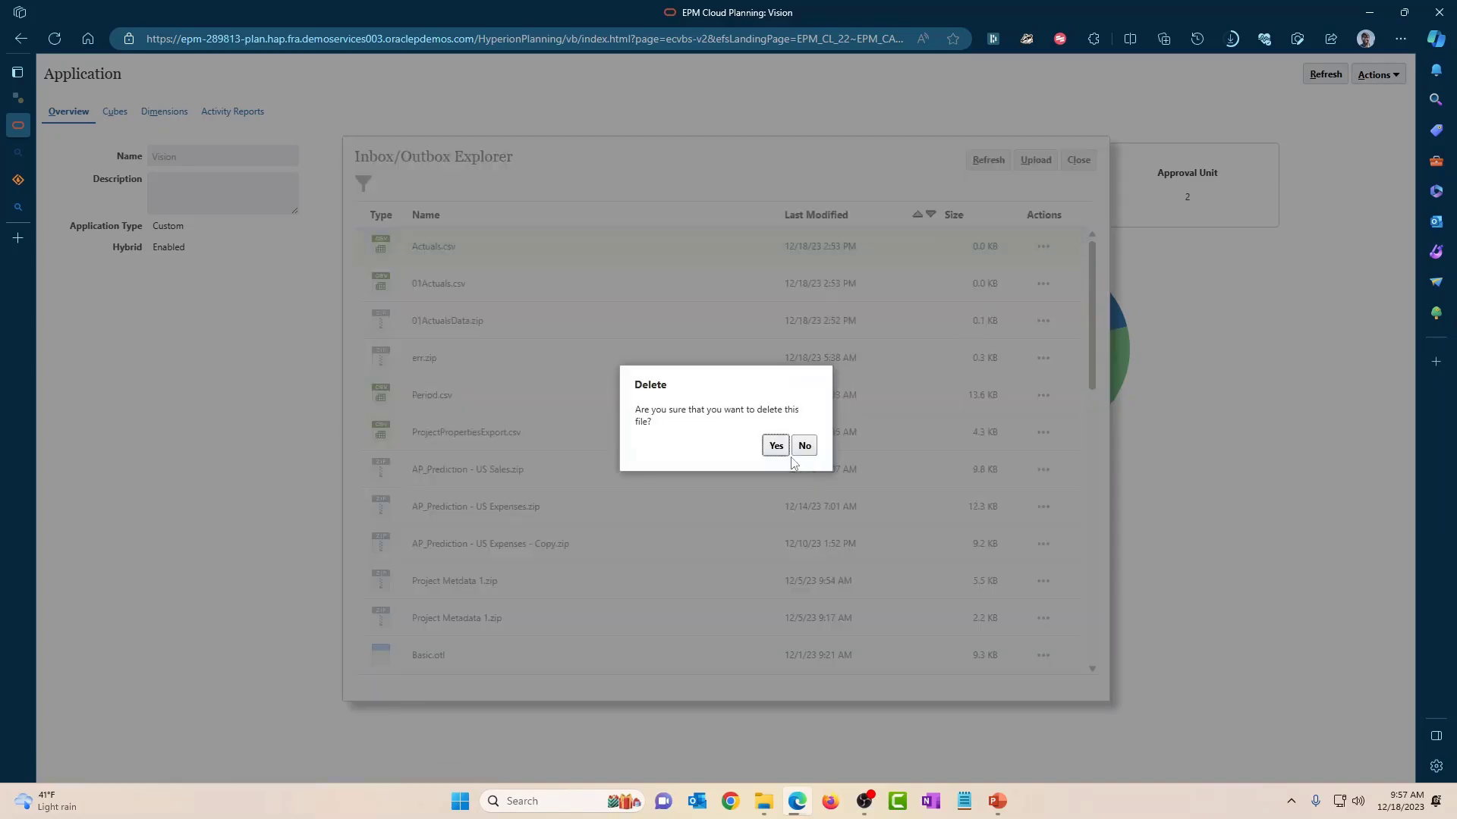
left_click(774, 446)
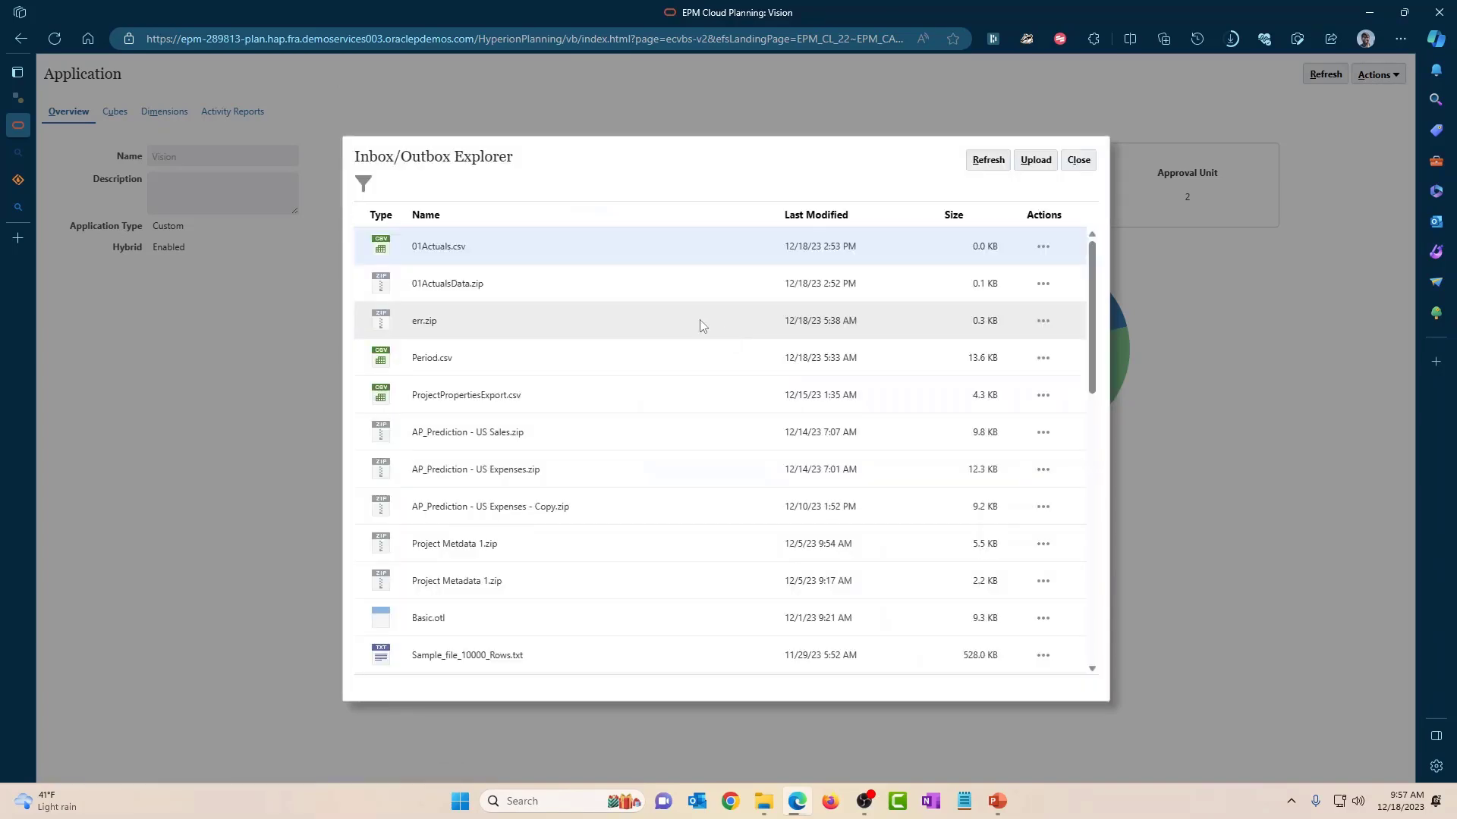
left_click(1043, 246)
left_click(1000, 270)
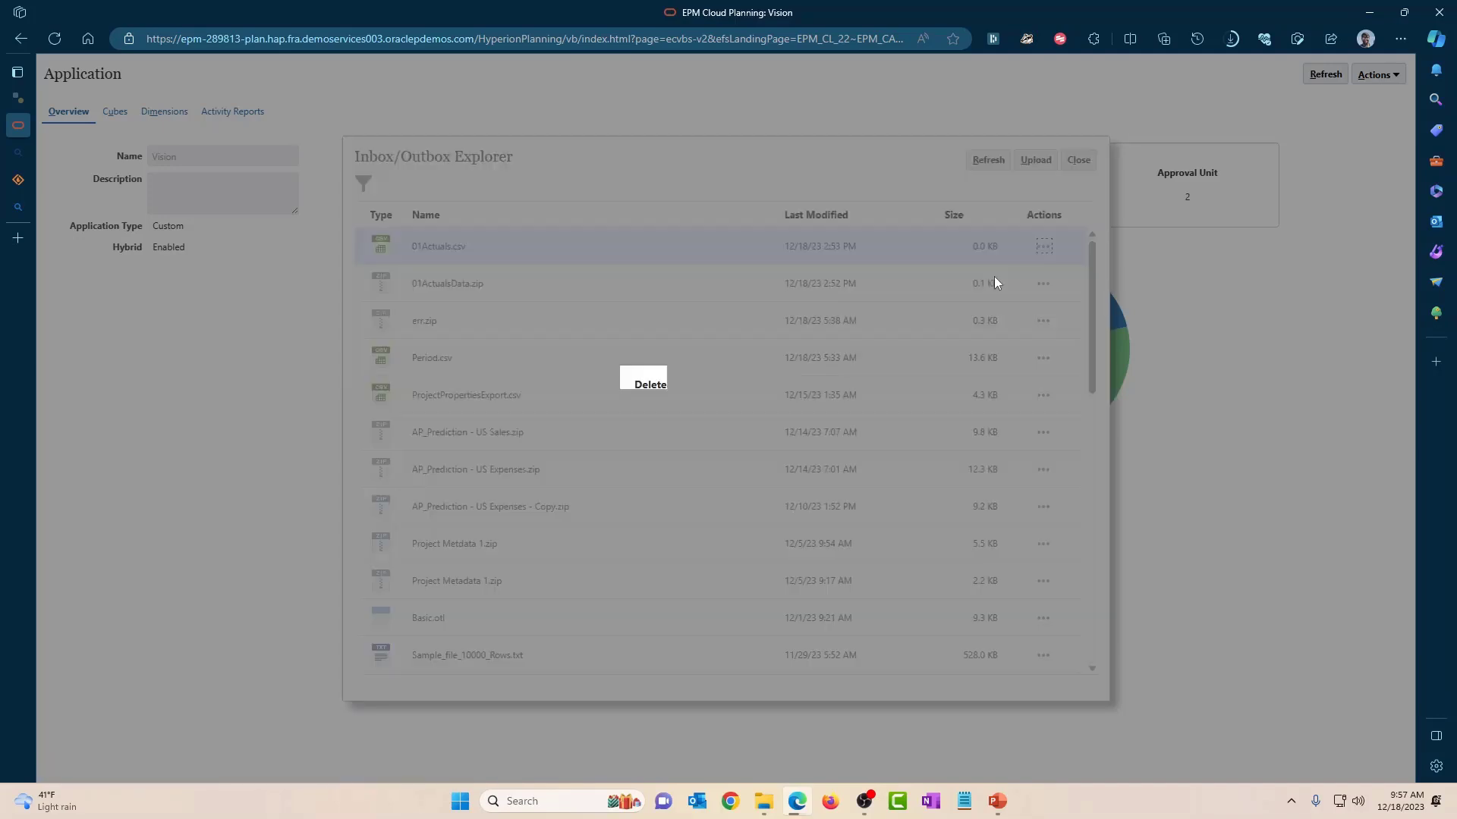
left_click(775, 446)
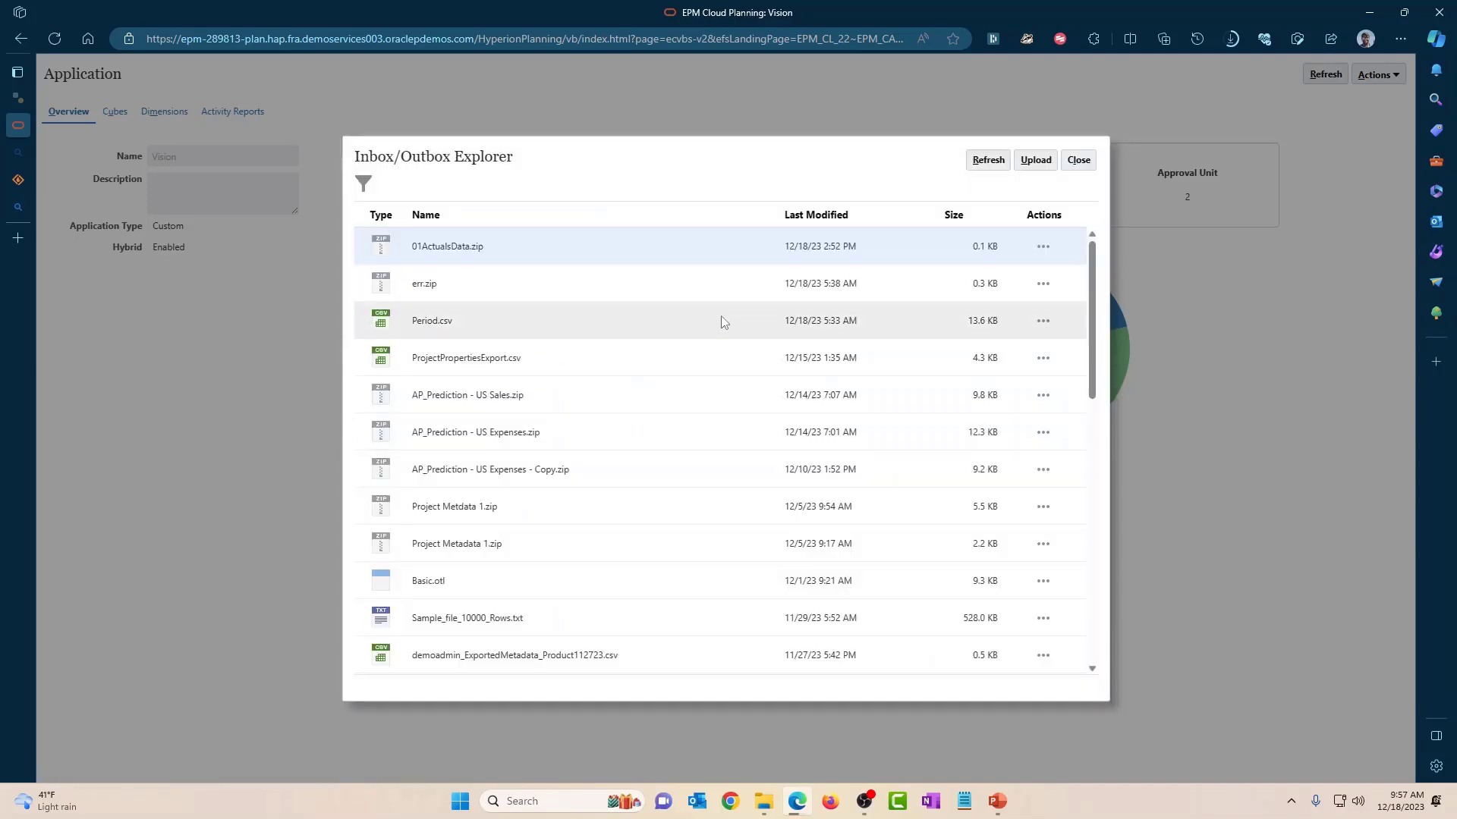
left_click(1078, 160)
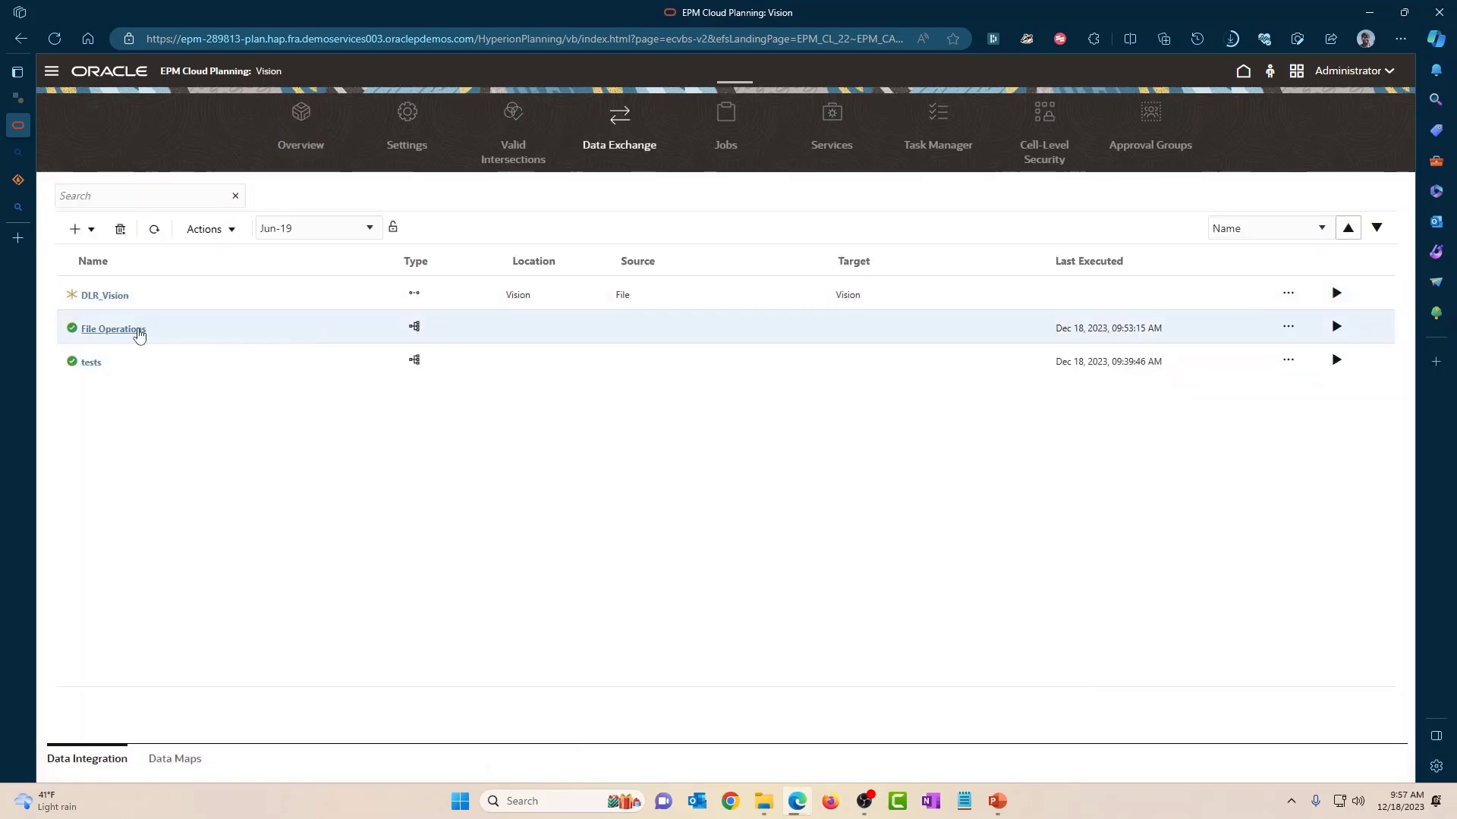
Step: Start a run of the File Operations pipeline and set its CSV File Name variable to Actuals.csv
left_click(139, 332)
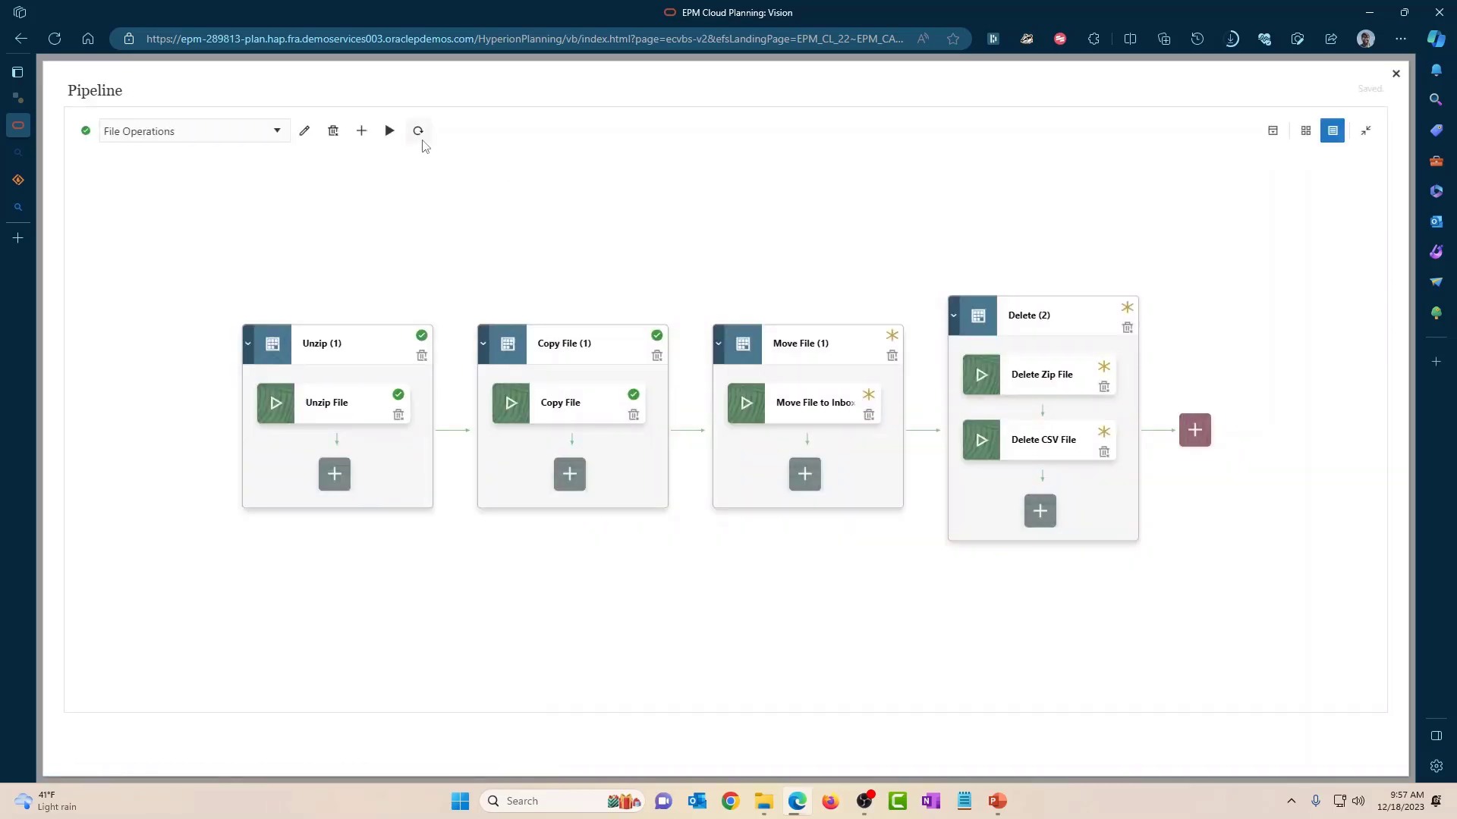
left_click(389, 130)
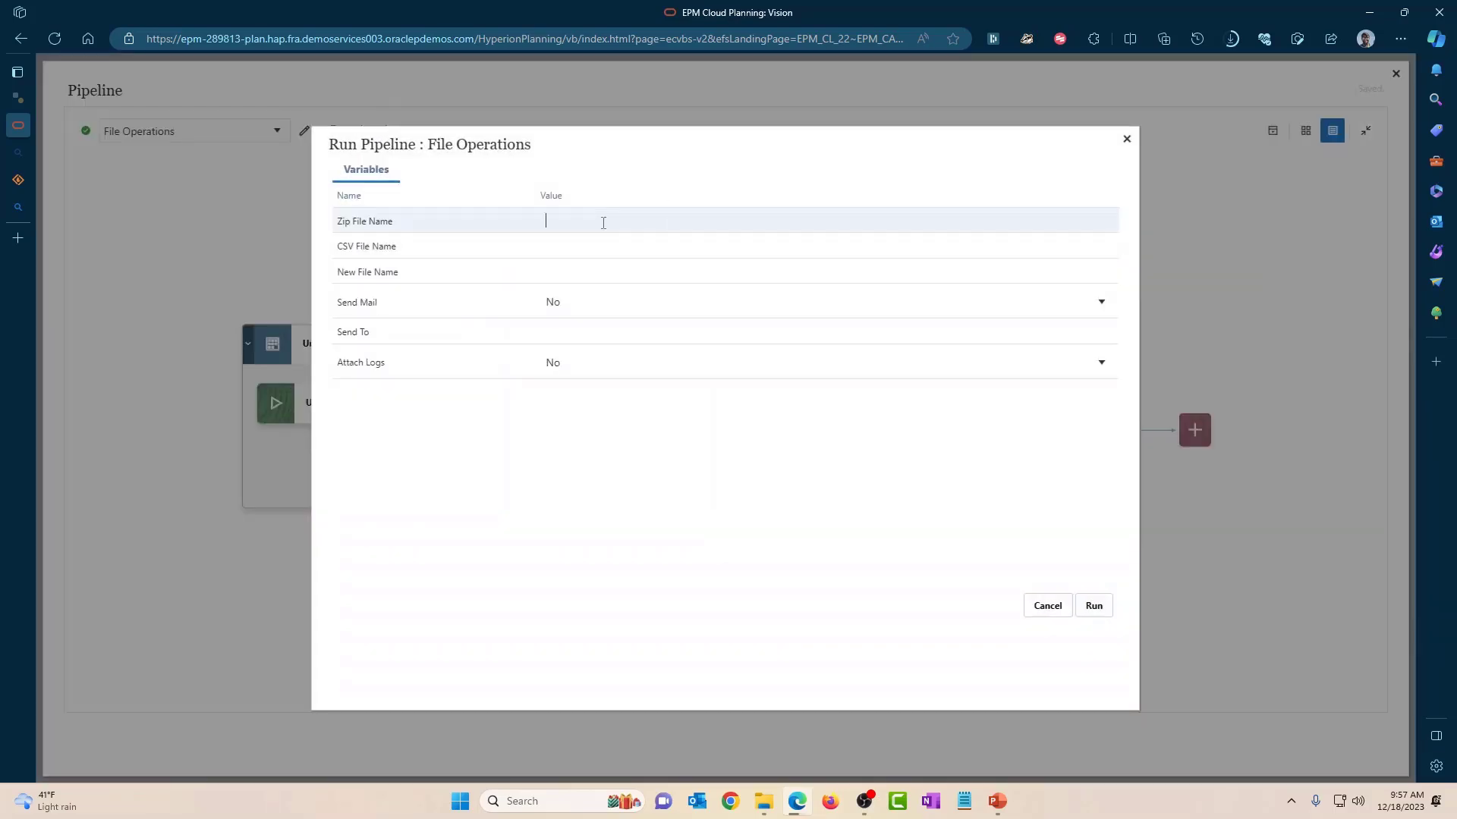
type("Actuals.csv")
double_click(578, 222)
type("A")
left_click(556, 246)
type("Actuals.csv")
Step: Set the run's New File Name variable to Actuals._DEC23csv and its Zip File Name variable to 01ActualsData.zip
left_click(563, 272)
type("Actuals.csv")
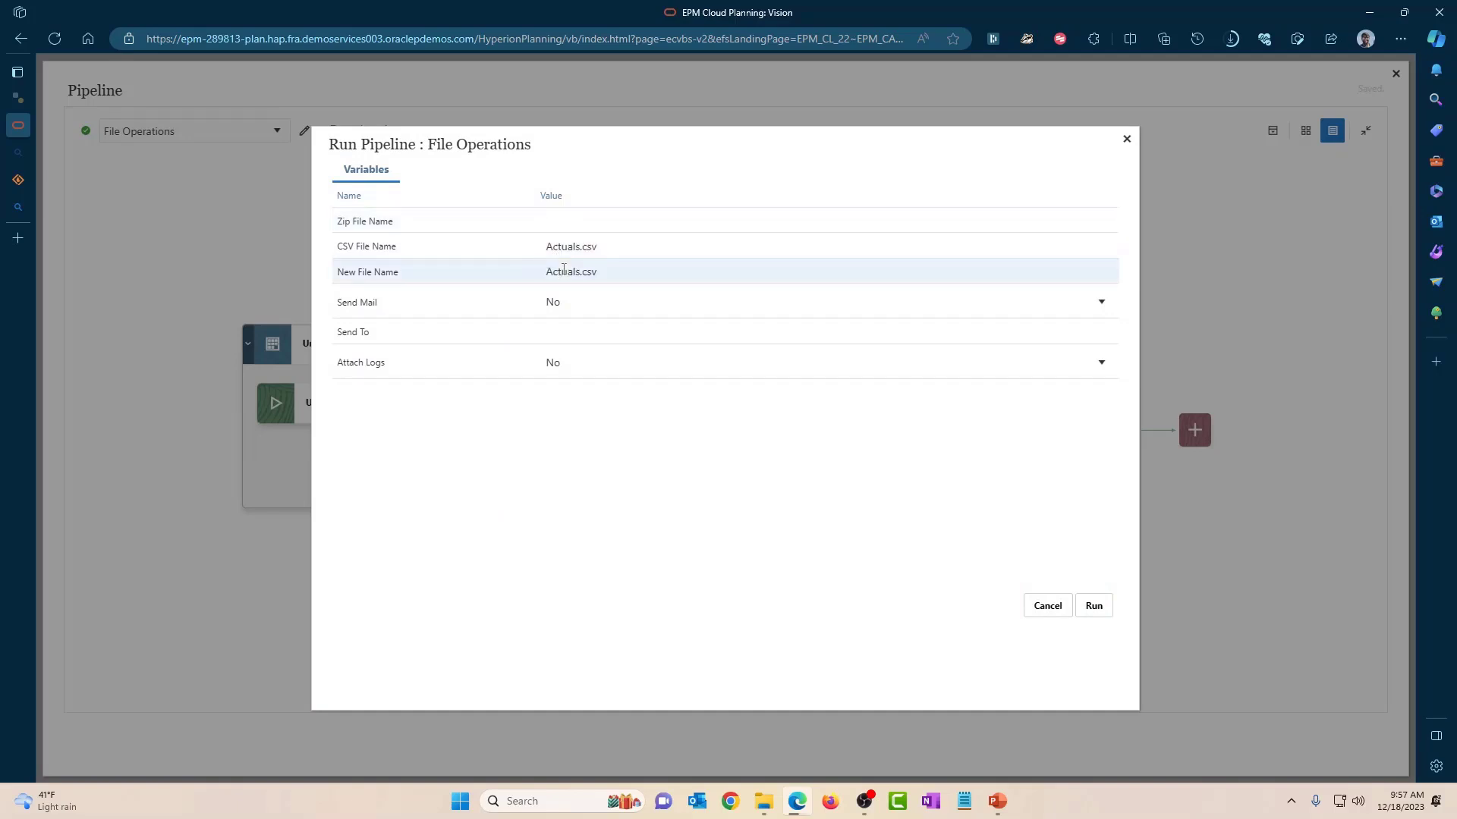
type("_DEC23")
left_click(638, 221)
type("01ActualsData.zip")
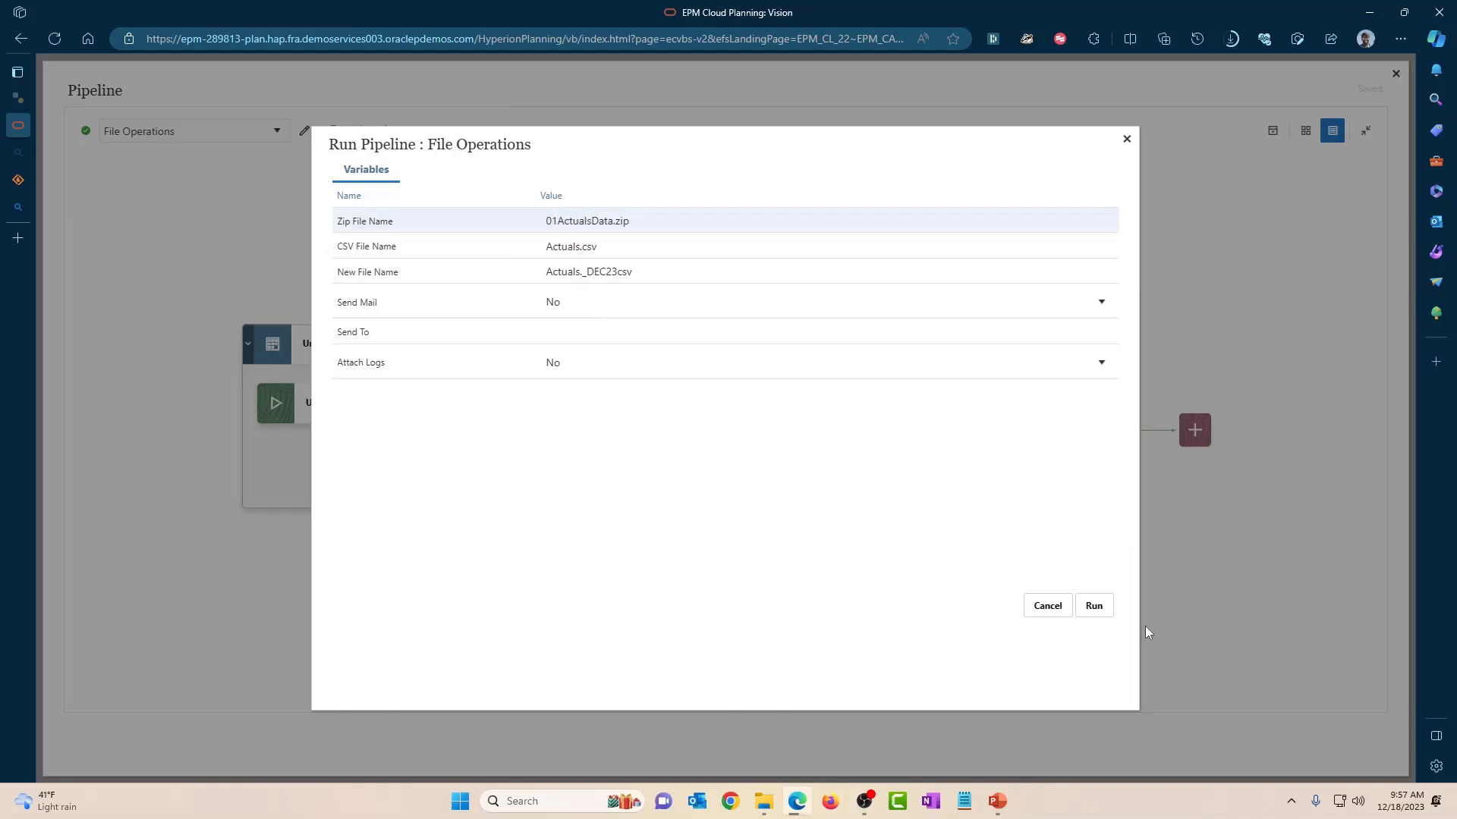
Step: Run the File Operations pipeline with the entered variables, refresh its status, and close the pipeline
left_click(1097, 608)
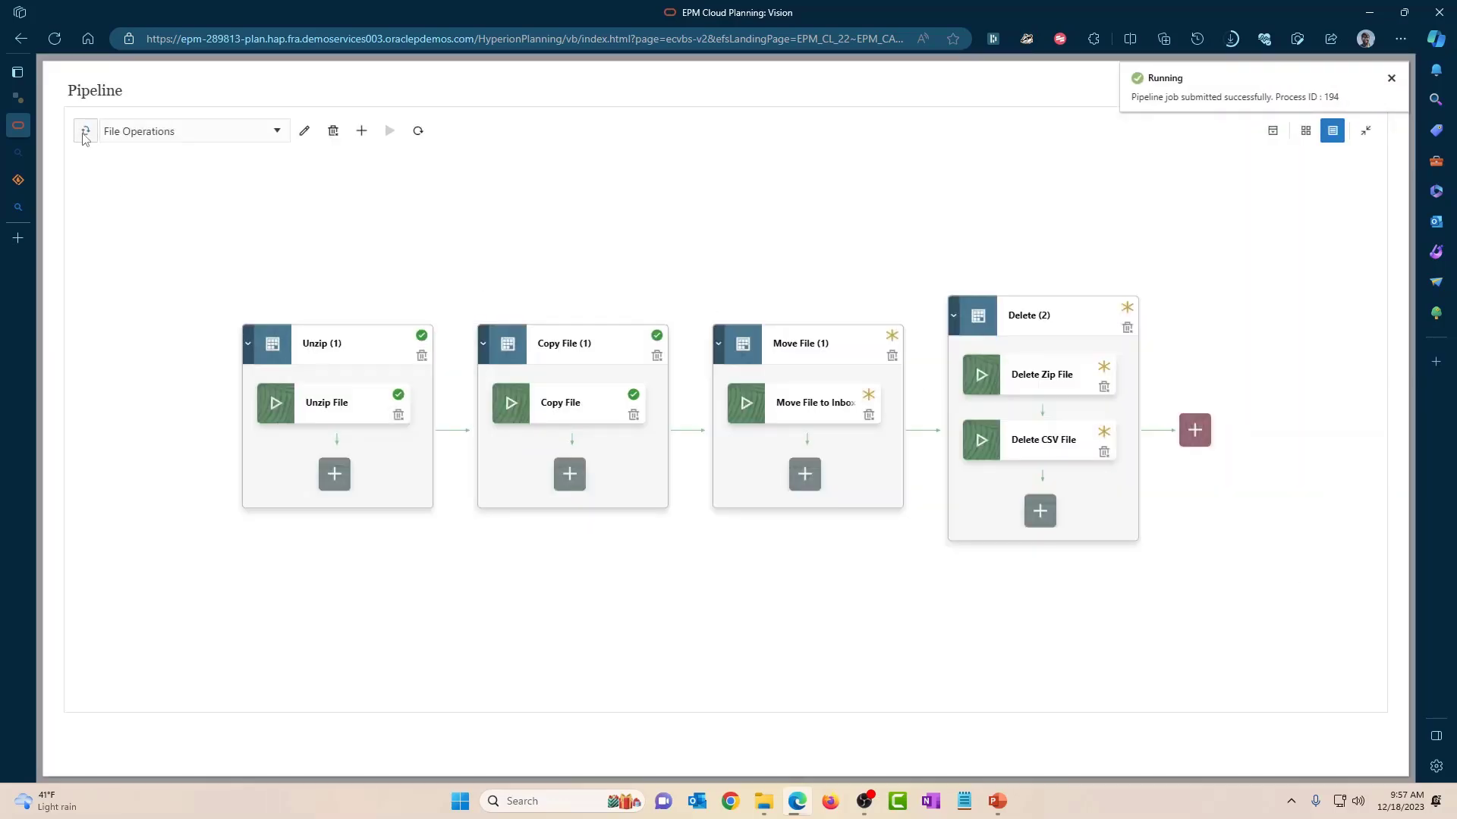
mouse_move(86, 136)
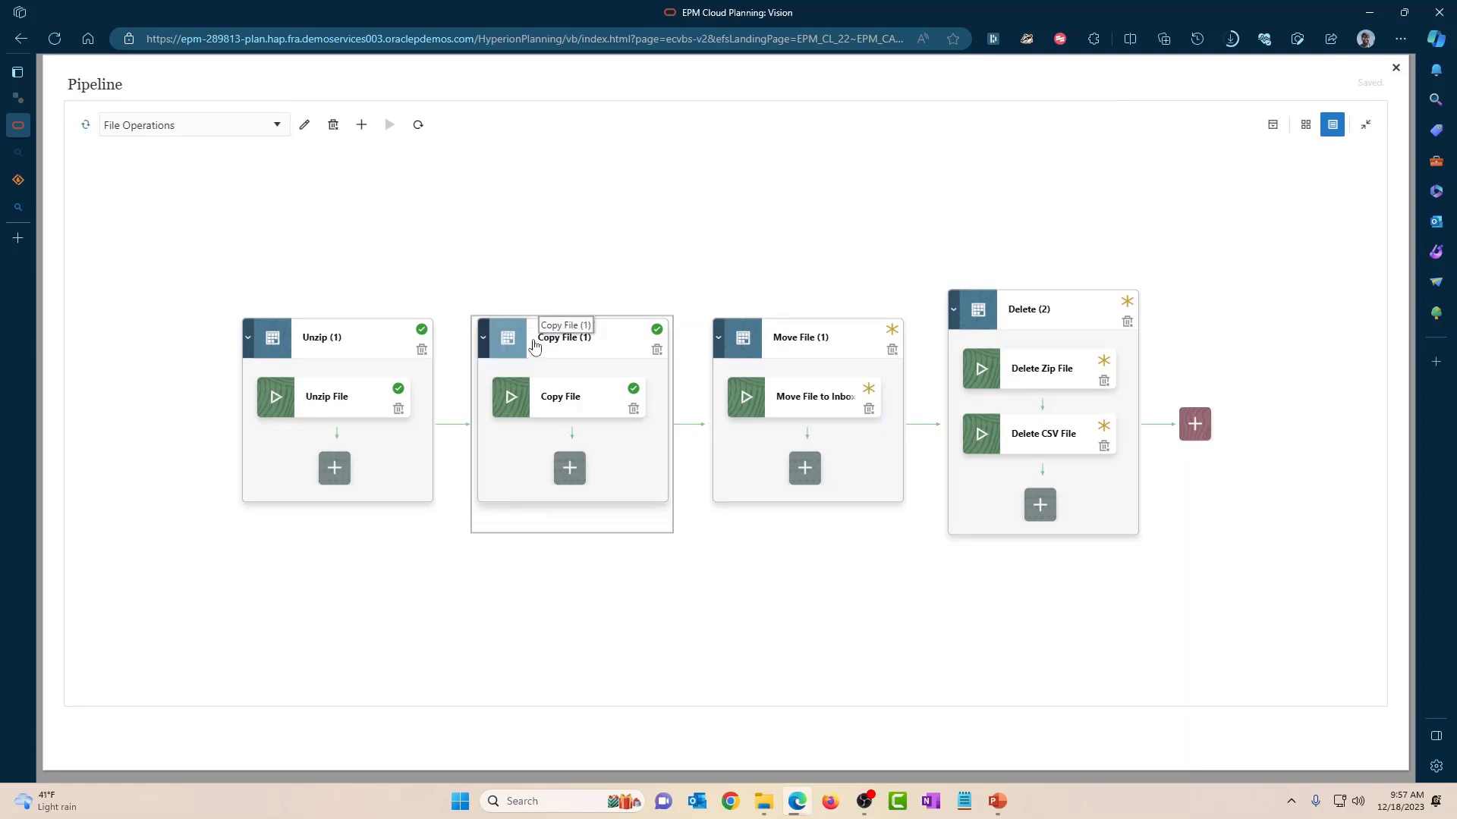
left_click(417, 125)
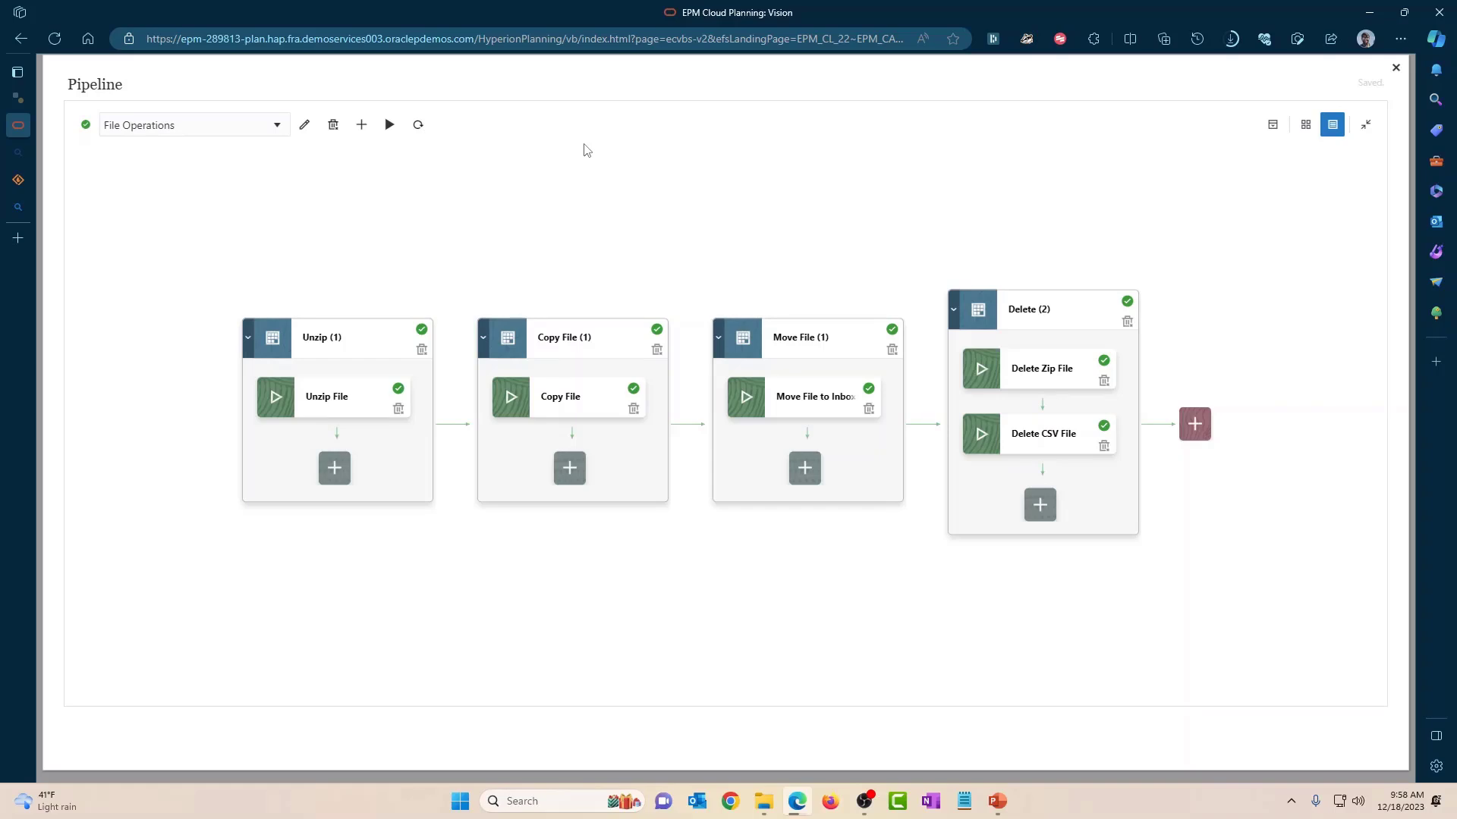
left_click(1395, 68)
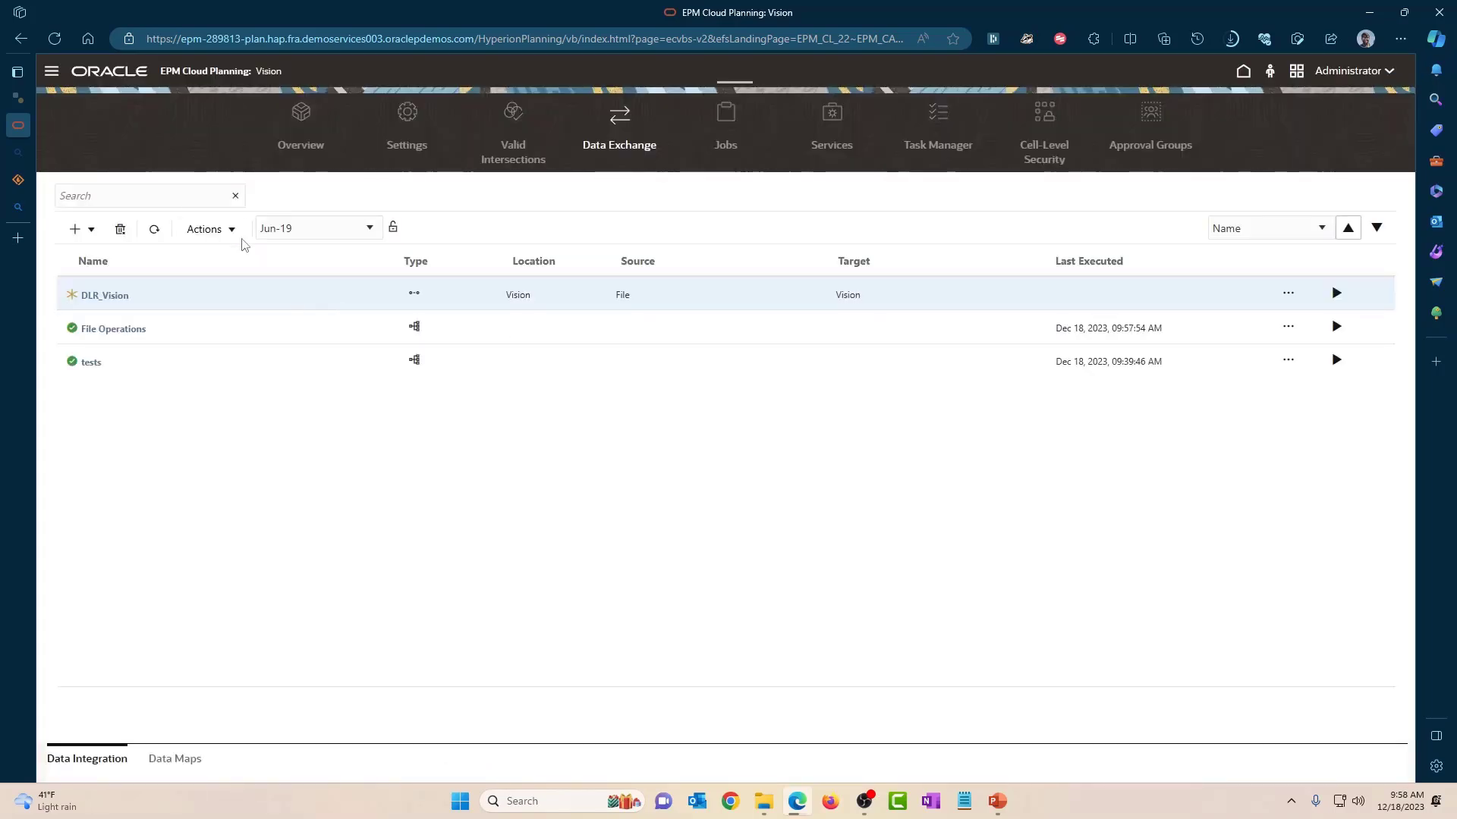
Step: Open the inbox folder in the File Browser and sort its contents by modified date in descending order
left_click(228, 229)
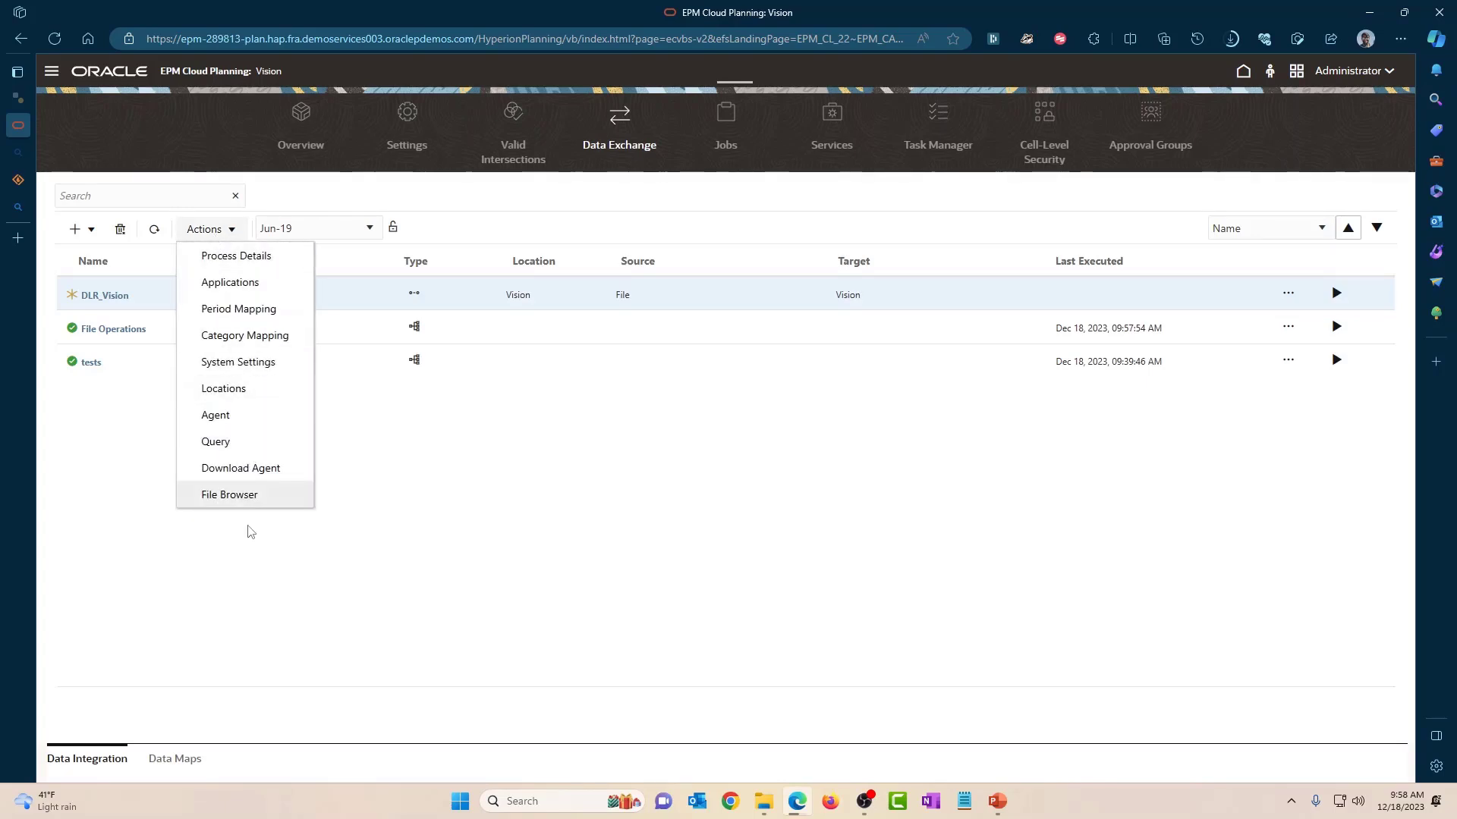
left_click(251, 497)
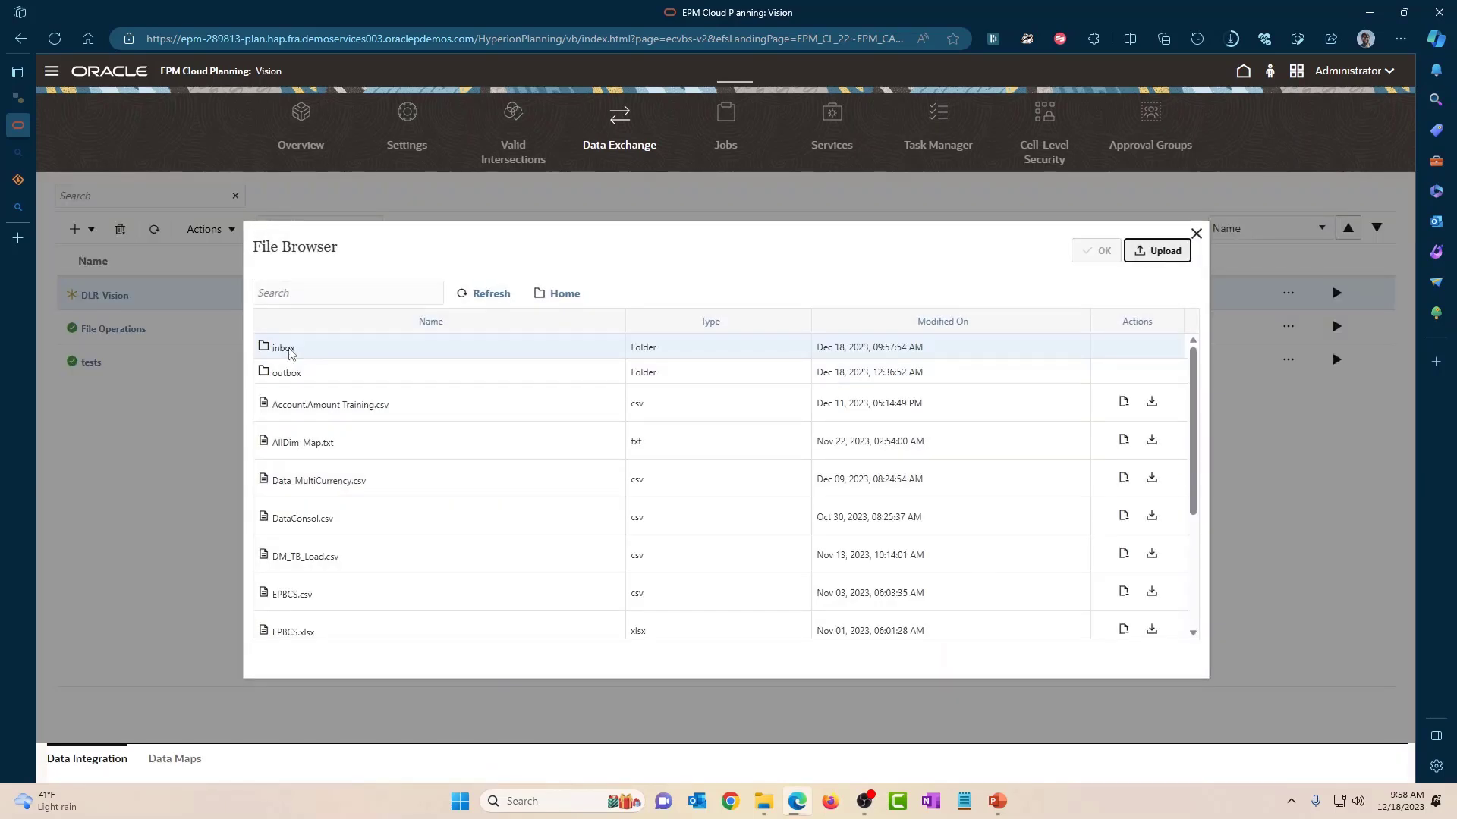
left_click(287, 350)
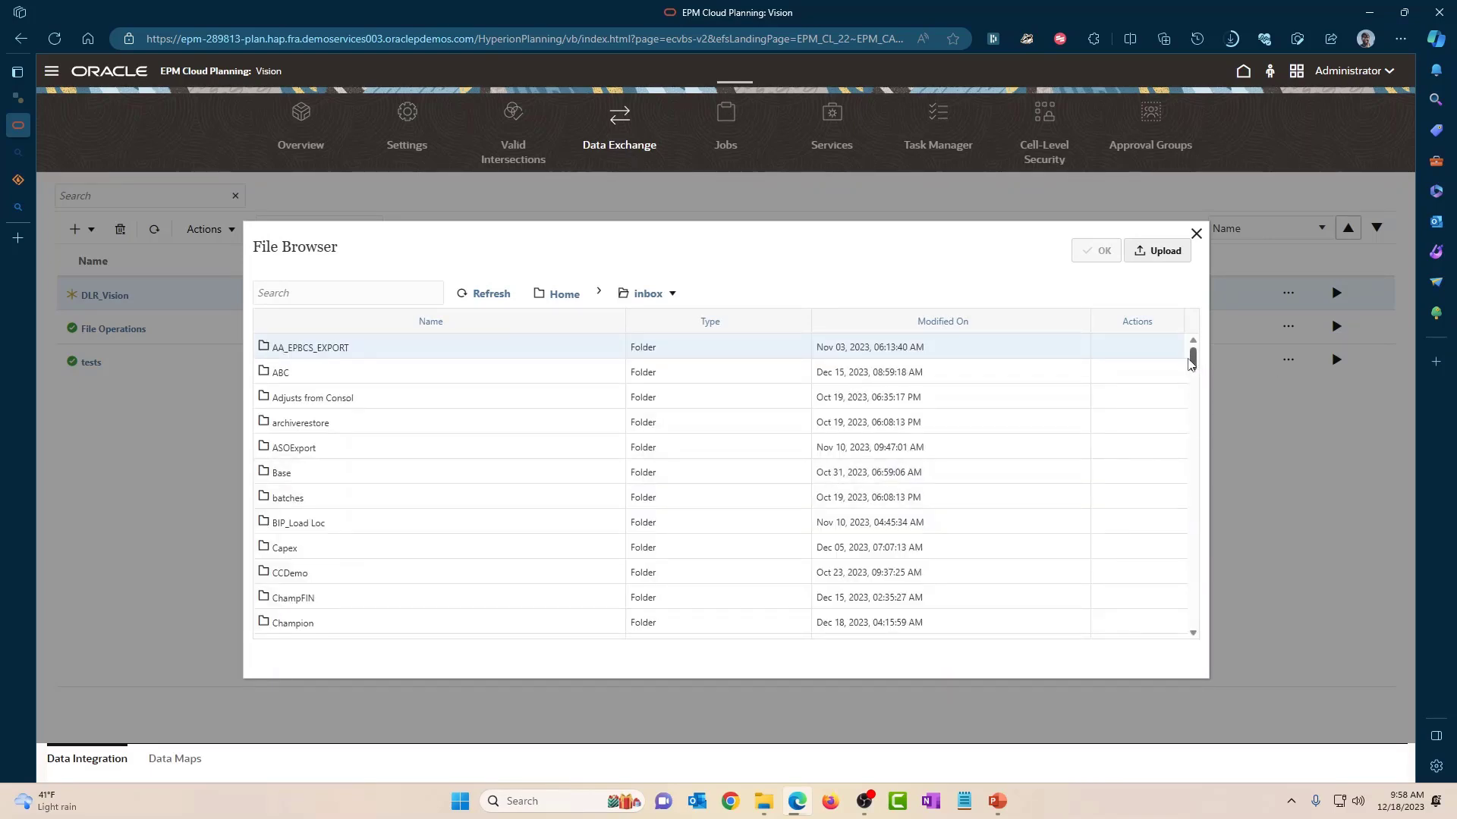
left_click(1079, 324)
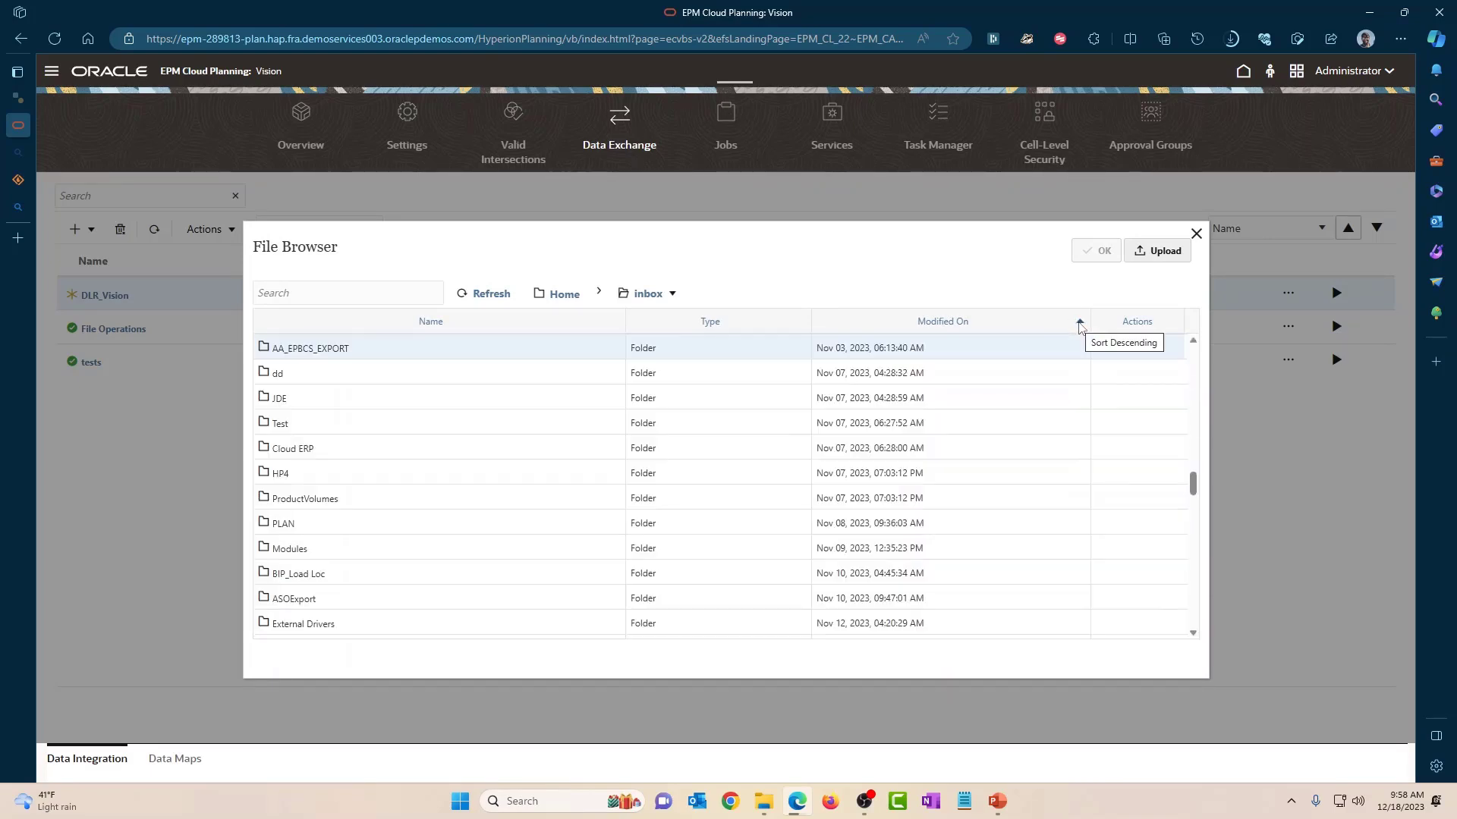
left_click(1080, 323)
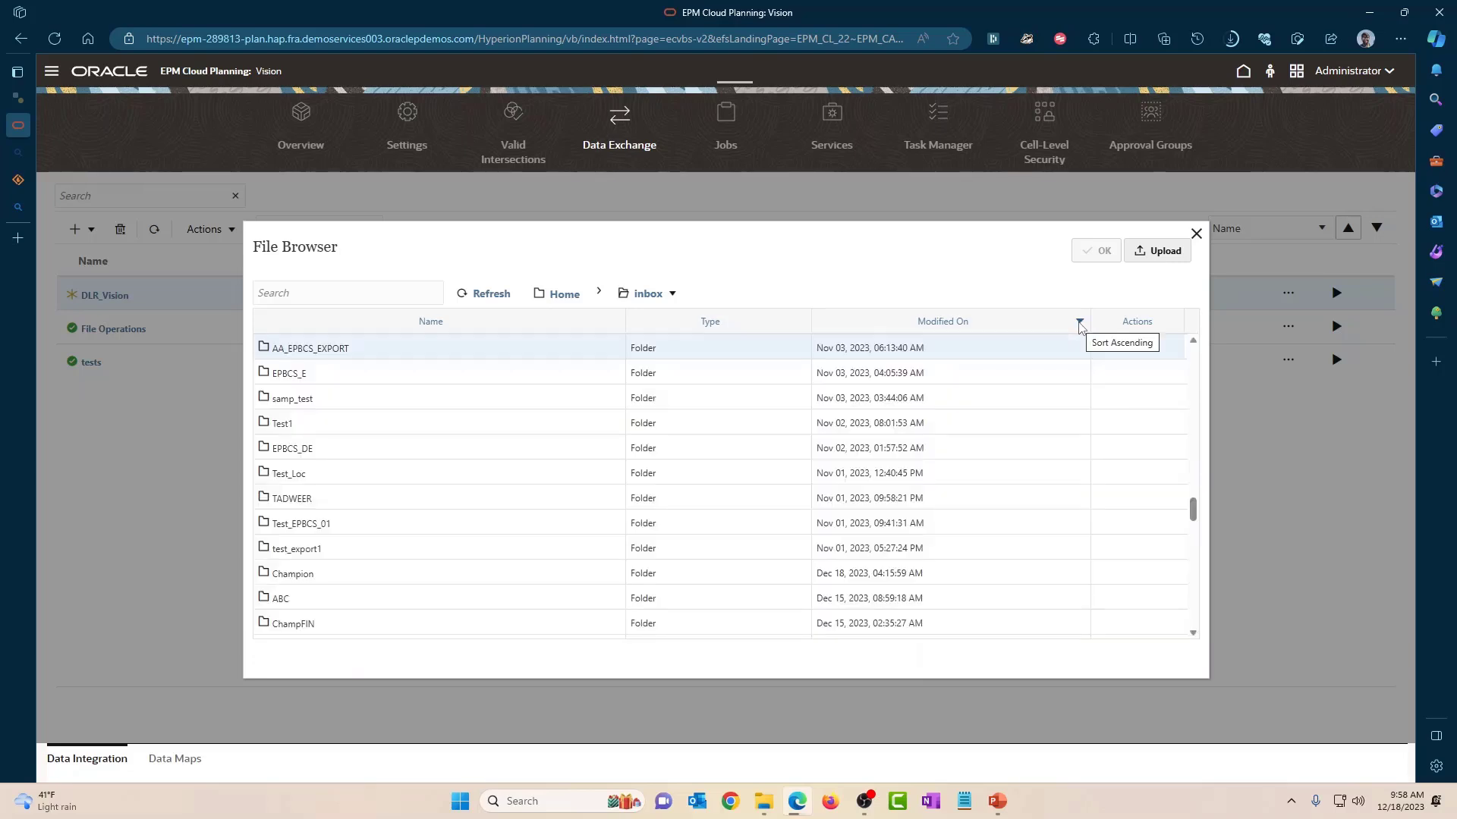
Step: Check the inbox file list for Actuals-Dec23.csv and Actuals._DEC23csv, then close the File Browser
left_click_drag(1194, 515, 1200, 613)
left_click(432, 544)
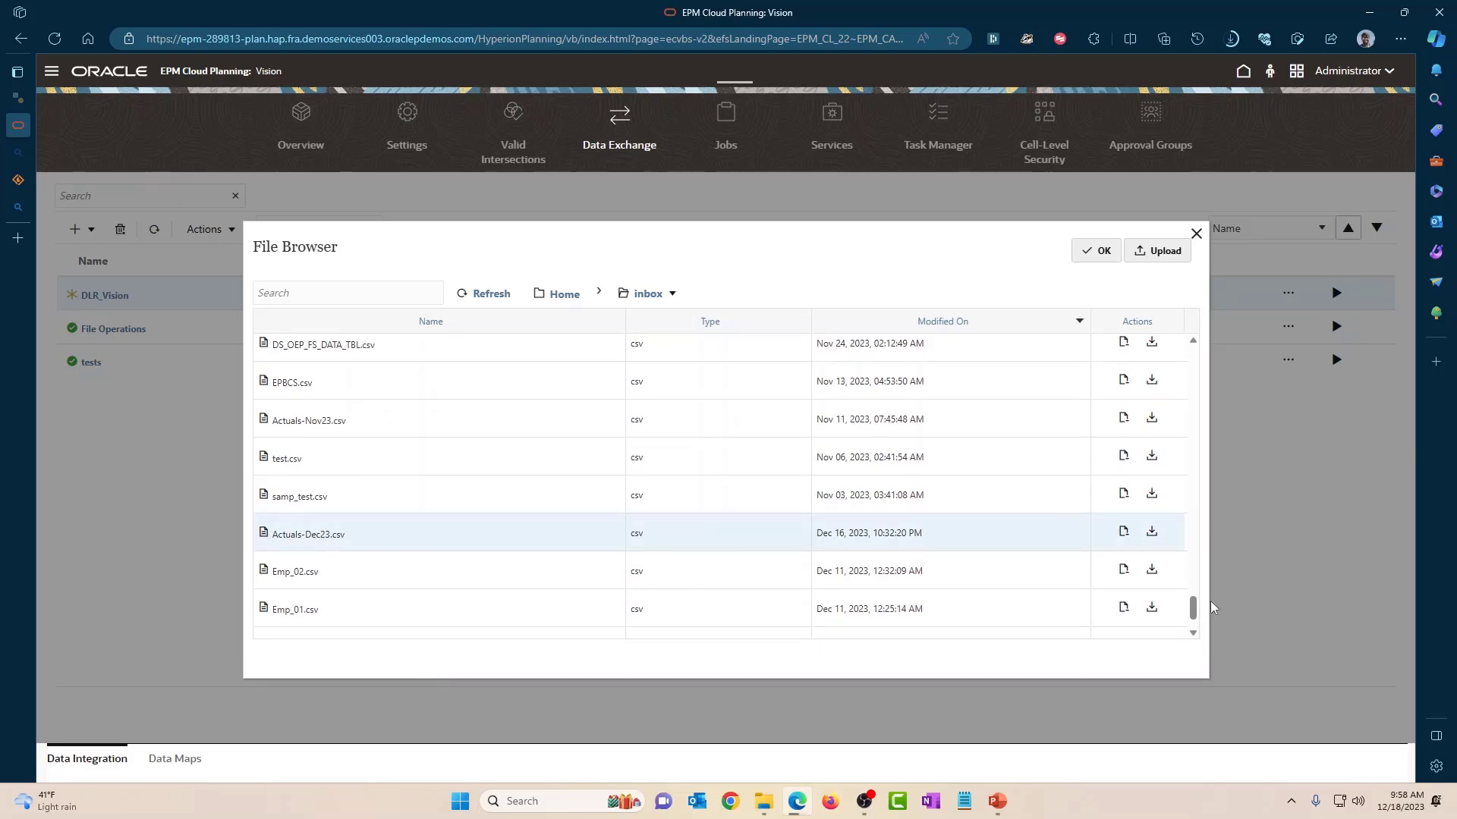
left_click_drag(1196, 611, 1195, 622)
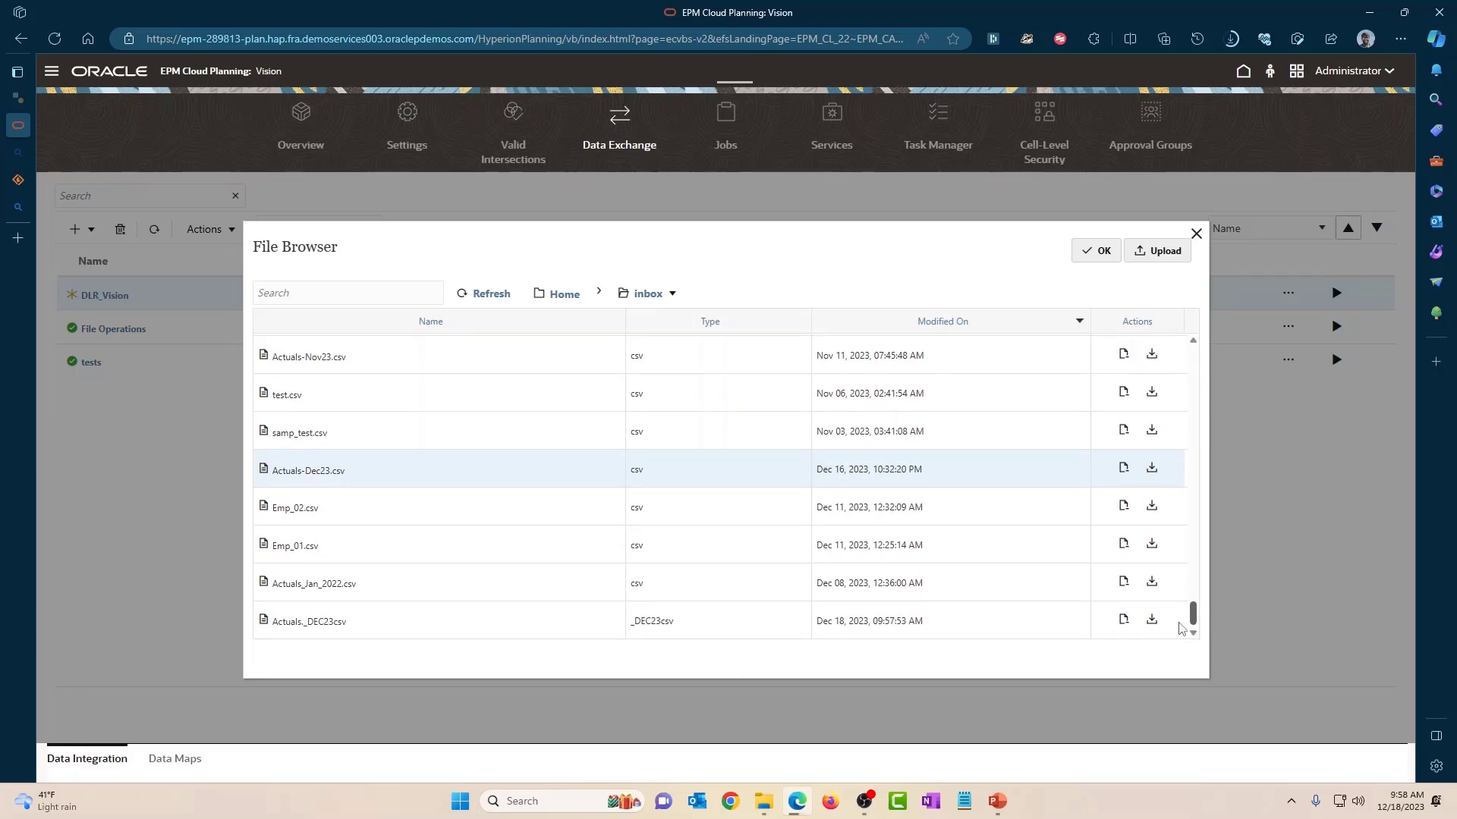
left_click(364, 632)
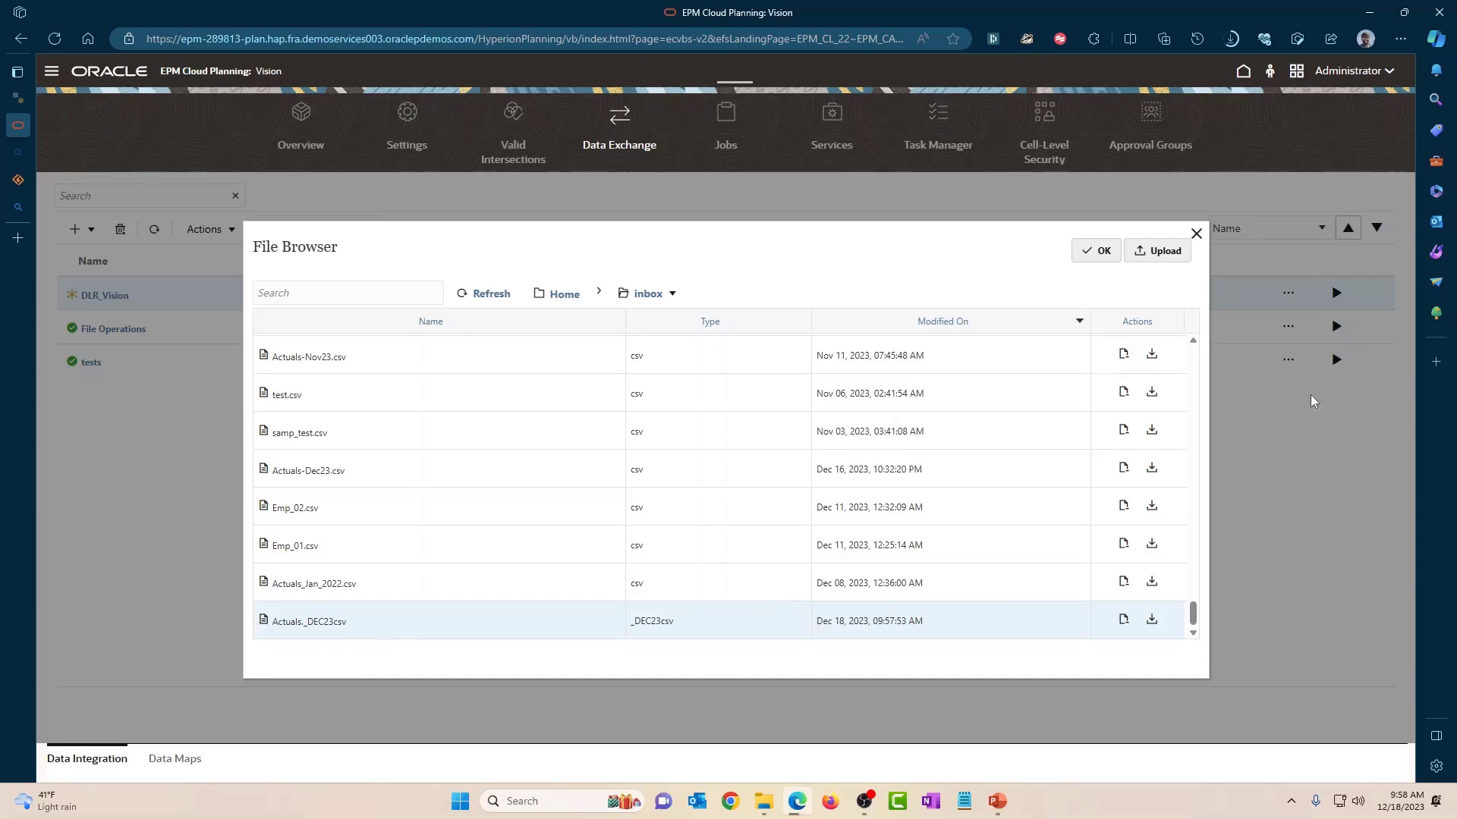
left_click(1196, 233)
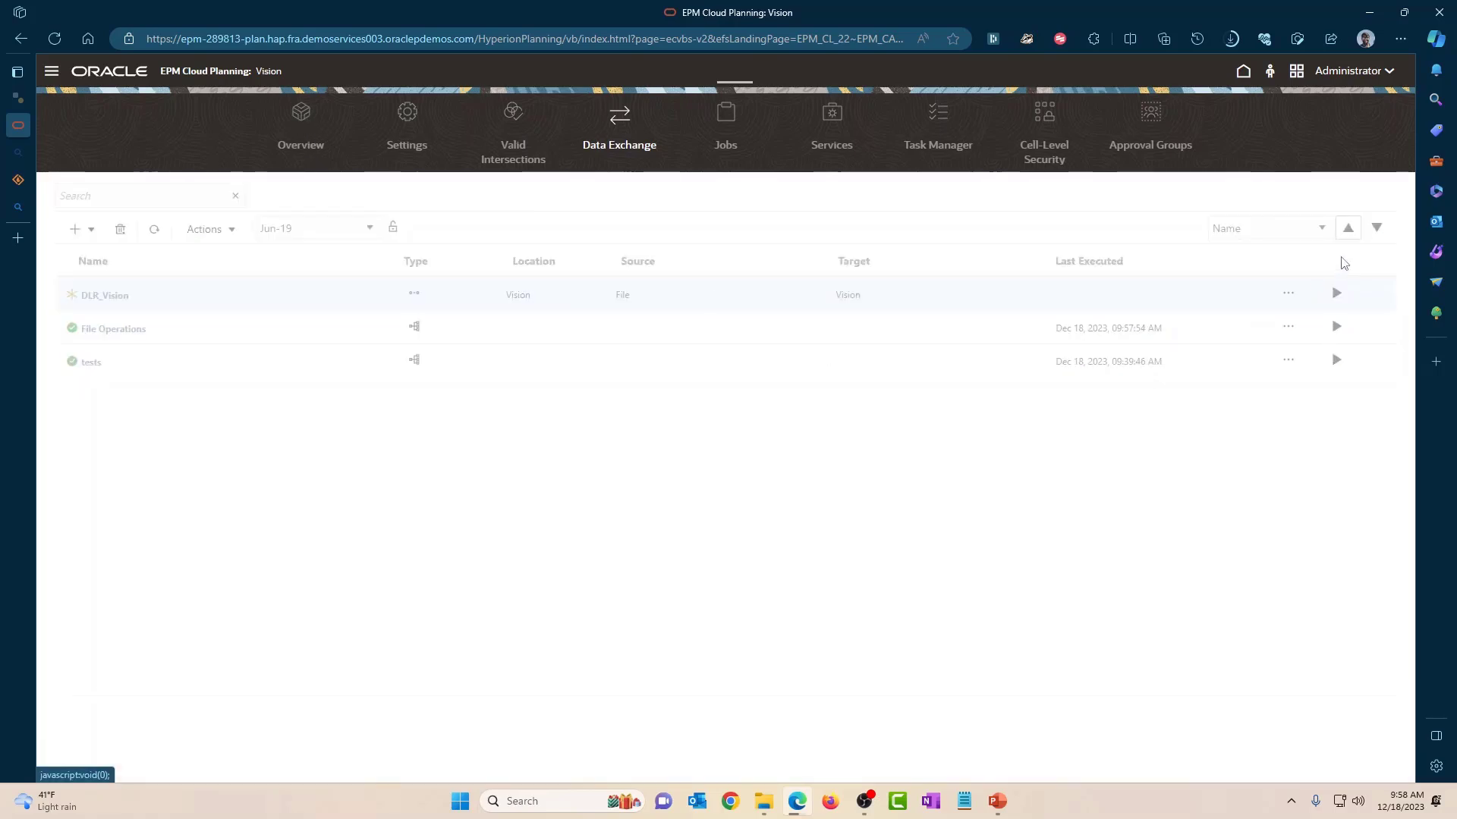
Step: Review the application's Inbox/Outbox Explorer files sorted by last modified date, newest first, then close the explorer
left_click(1397, 194)
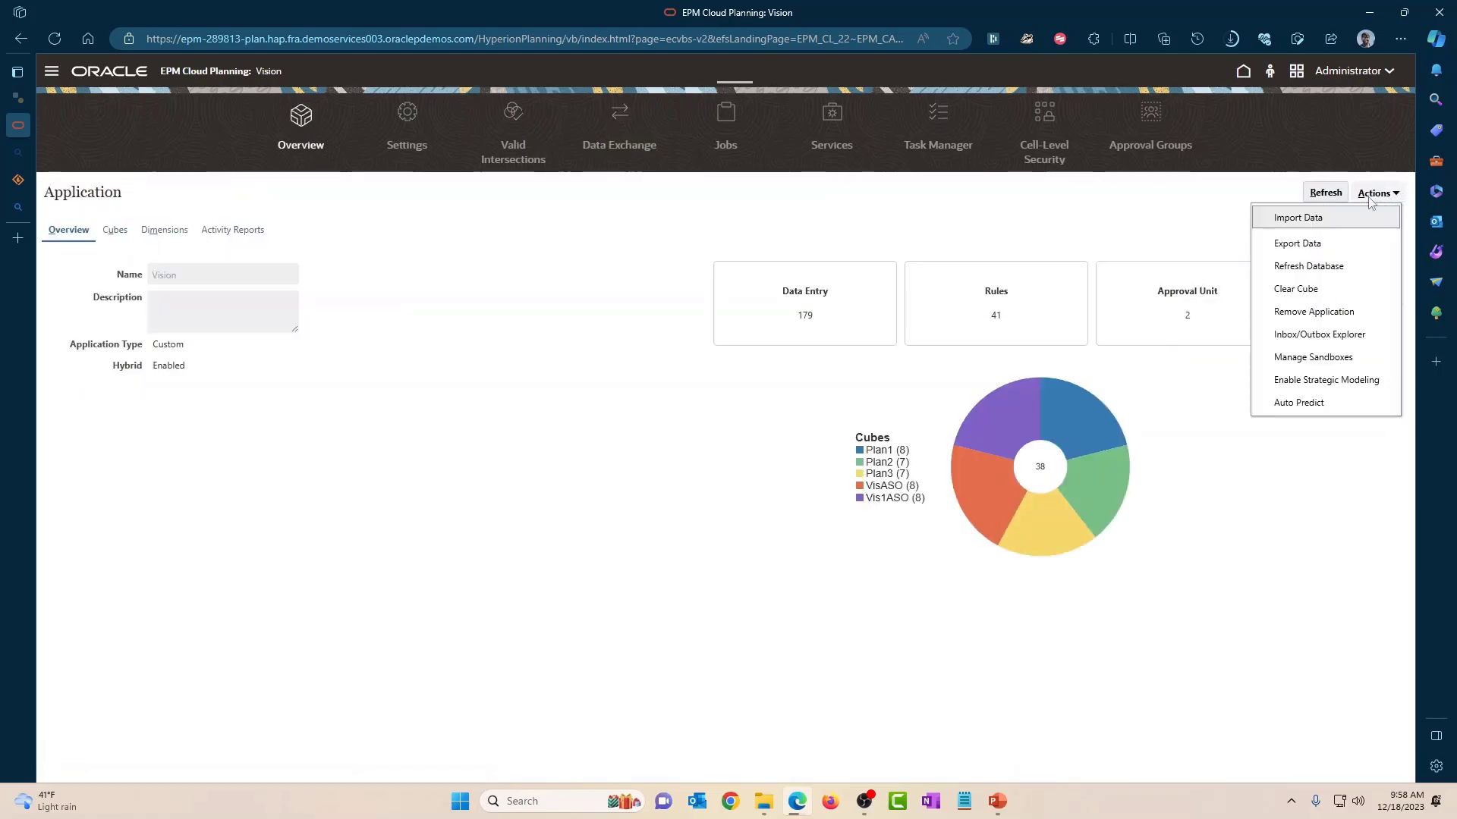
left_click(1333, 334)
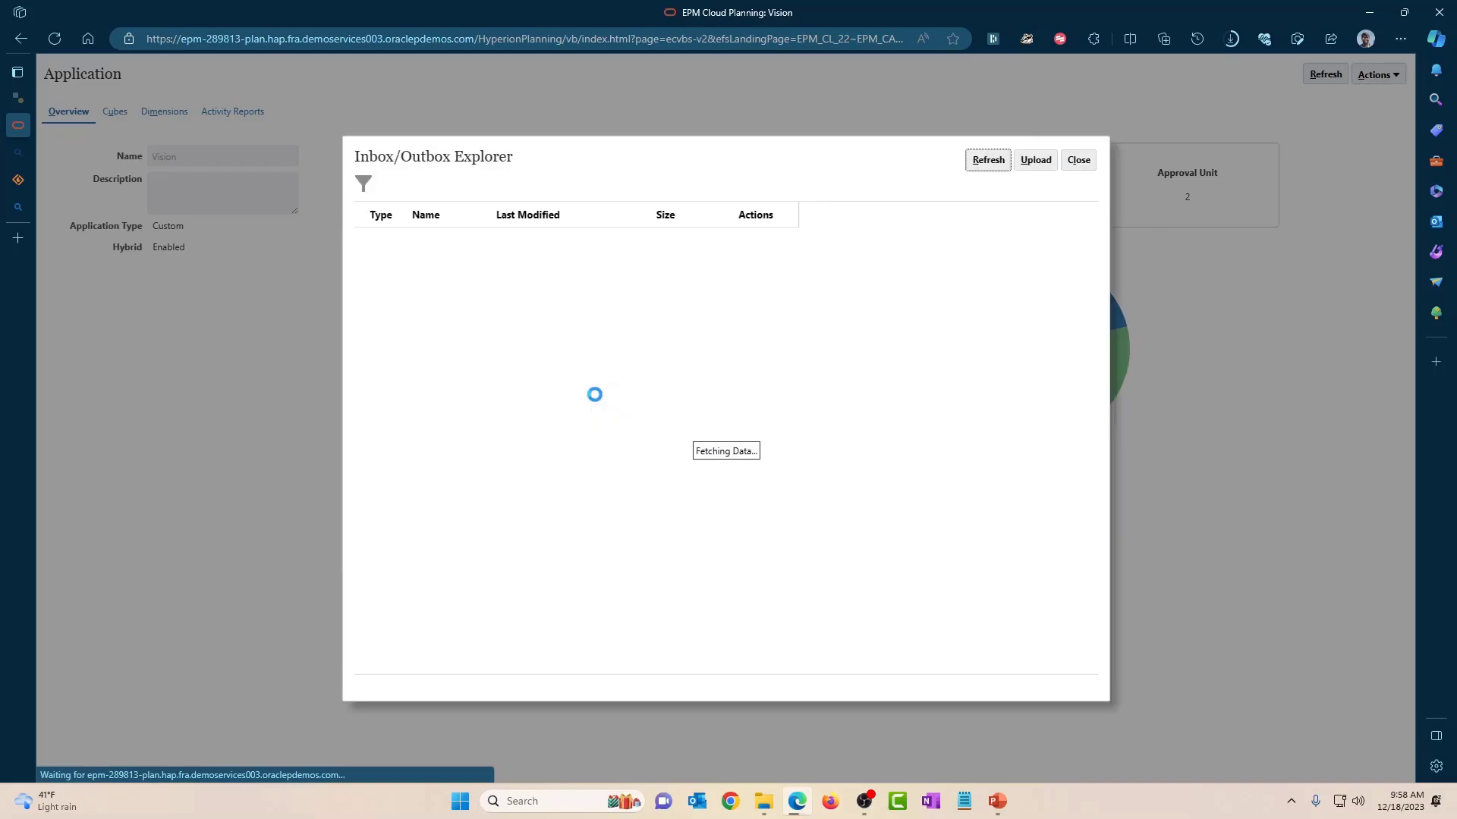
left_click(931, 217)
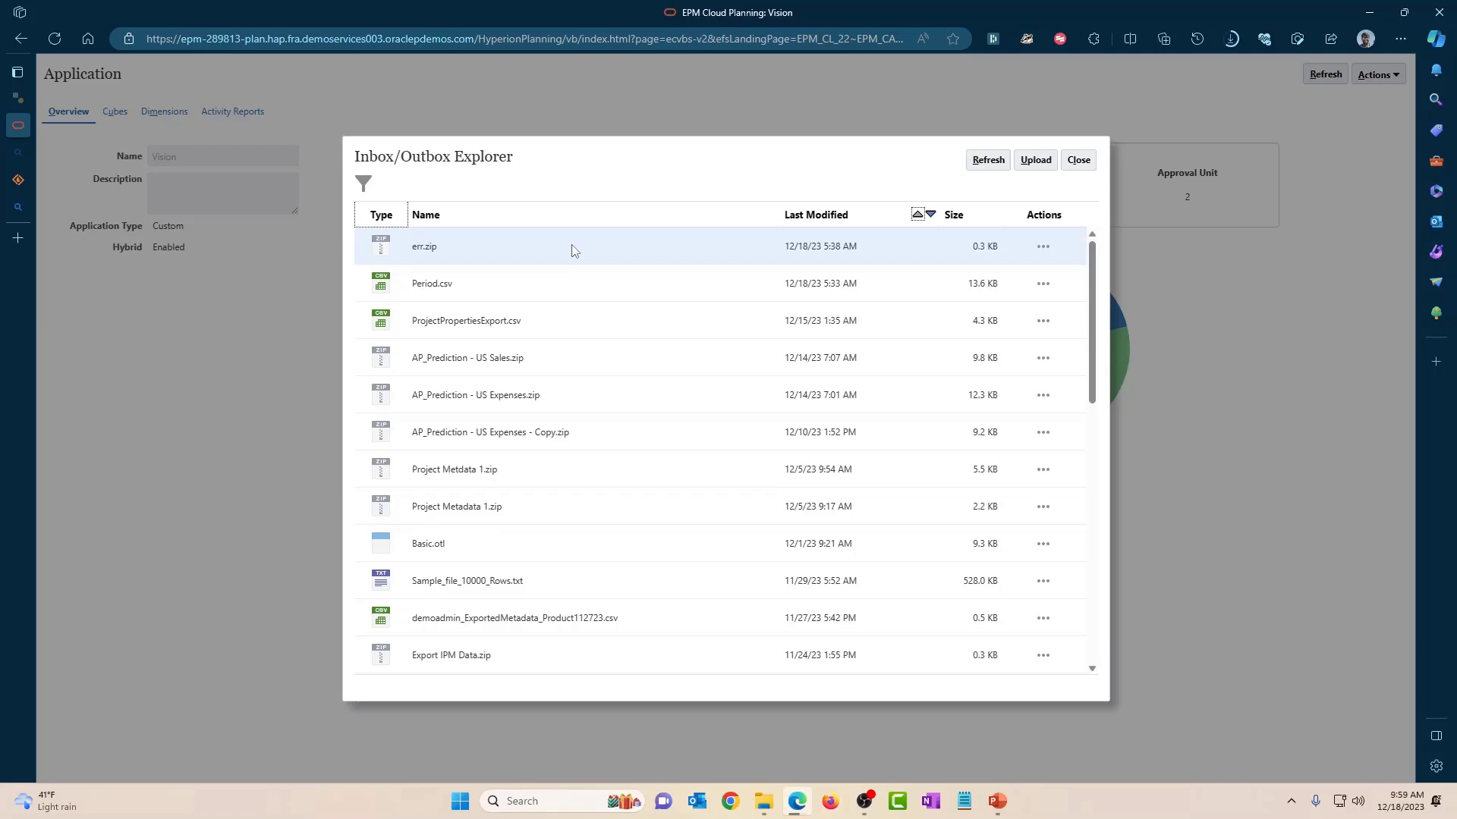
left_click(1078, 160)
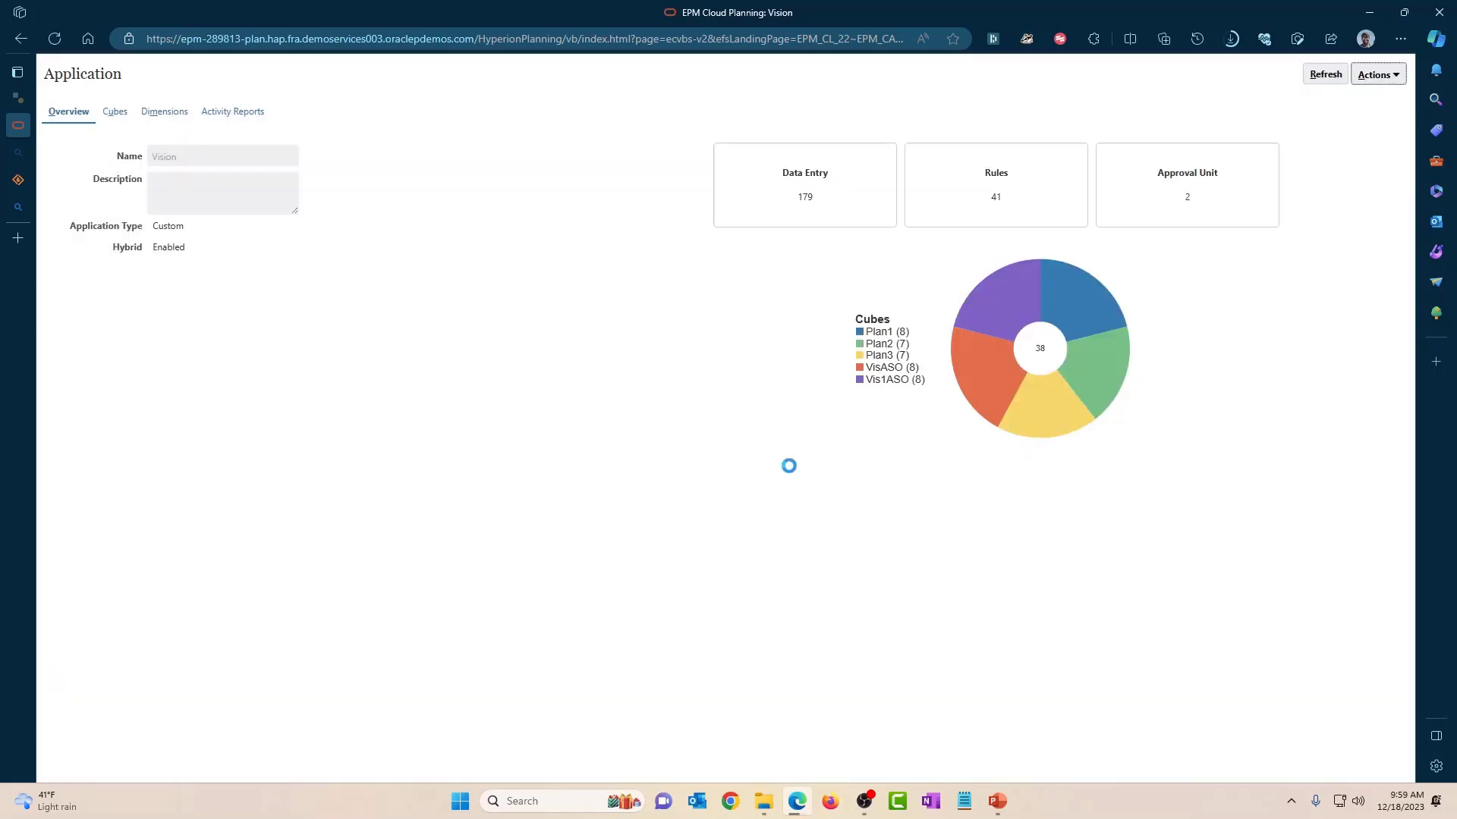